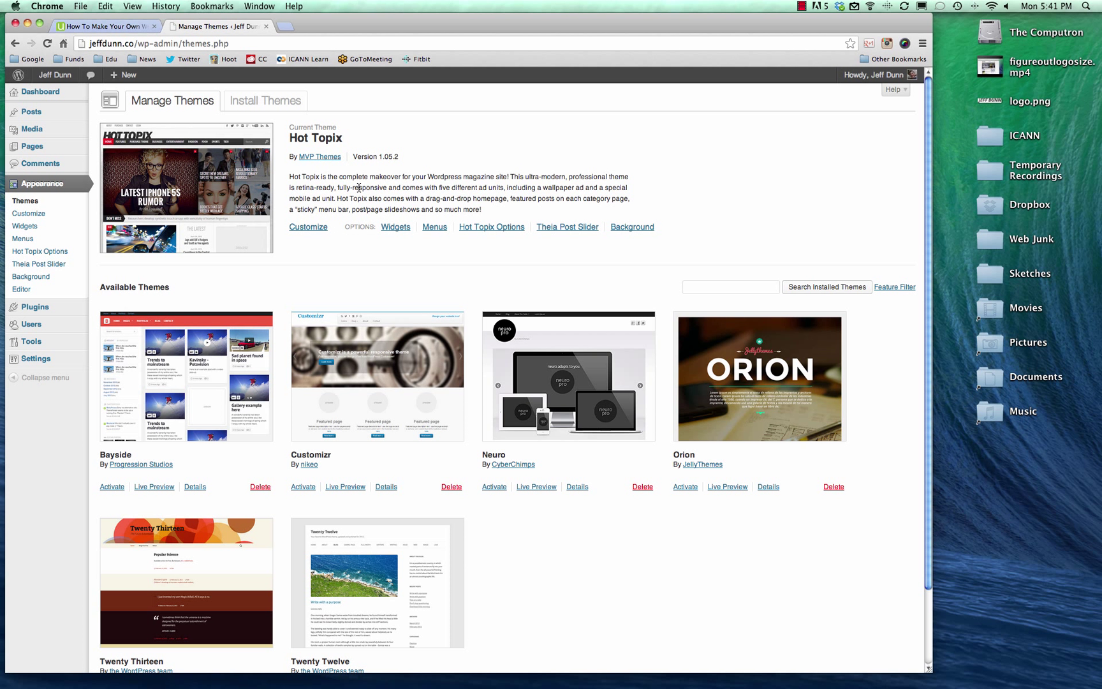
# Step: Open jeffdunn.co in a new tab and scroll the Hot Topix homepage's header and featured posts
pyautogui.rightClick(61, 93)
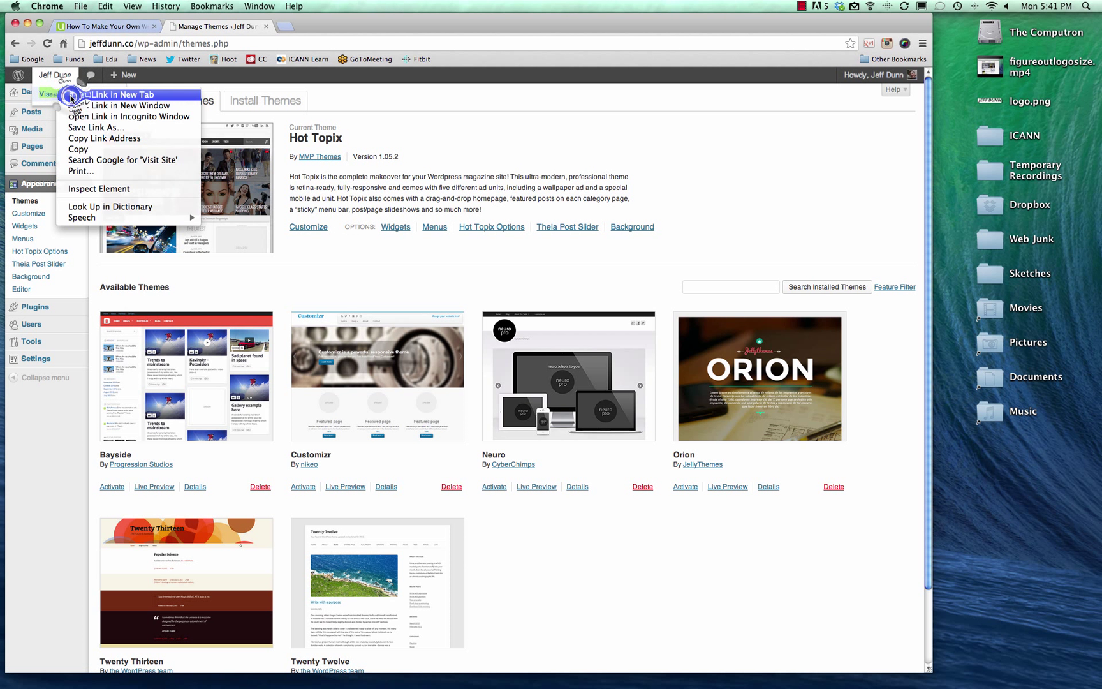
pyautogui.click(95, 90)
pyautogui.click(292, 26)
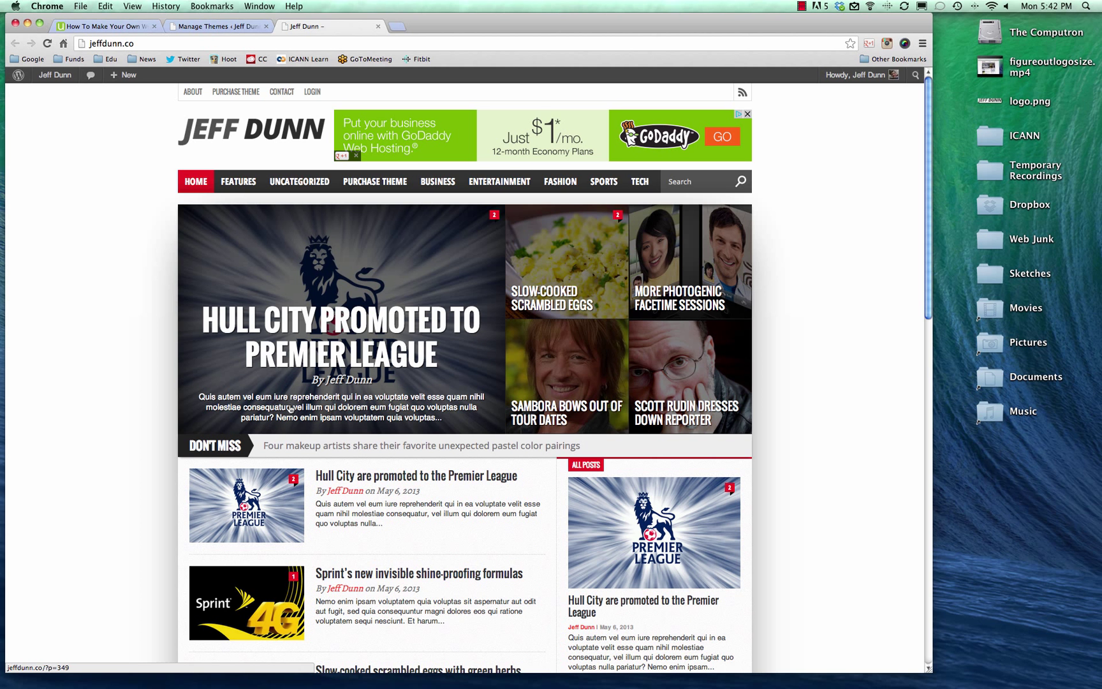
pyautogui.scroll(-5, 287, 409)
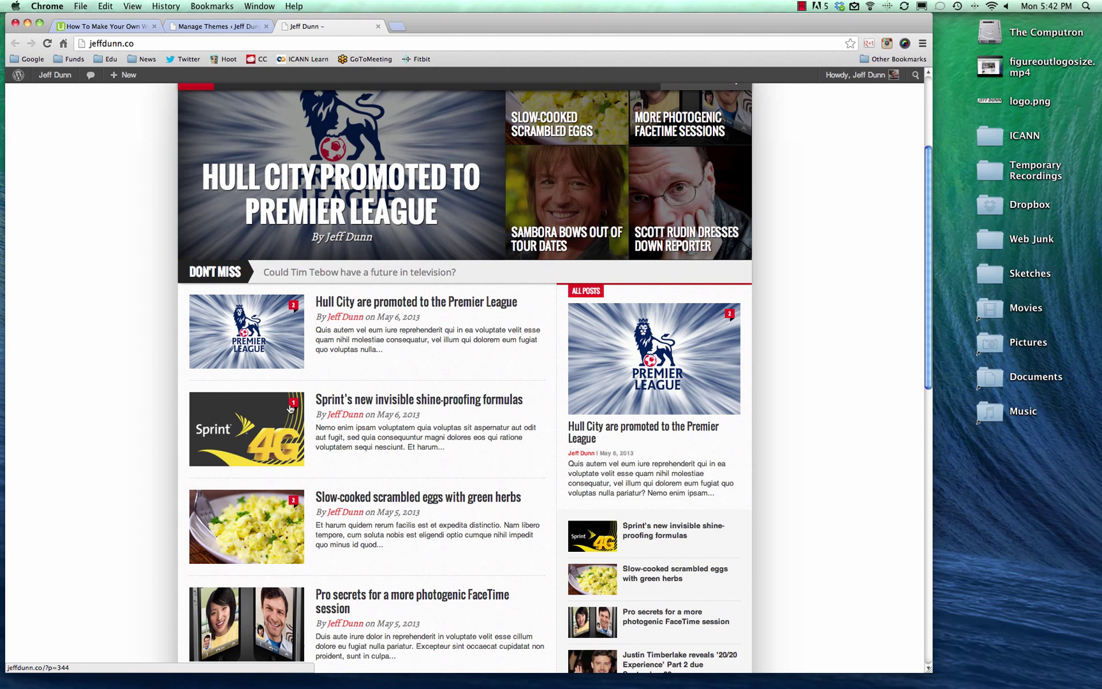
pyautogui.scroll(-6, 297, 408)
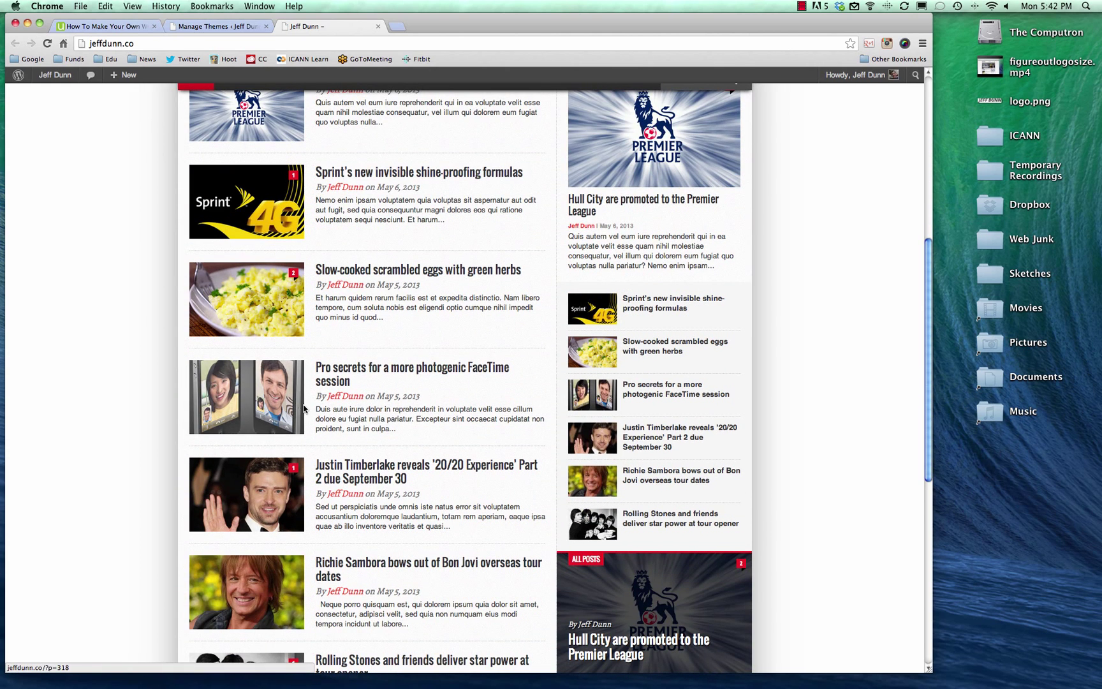
pyautogui.scroll(10, 304, 408)
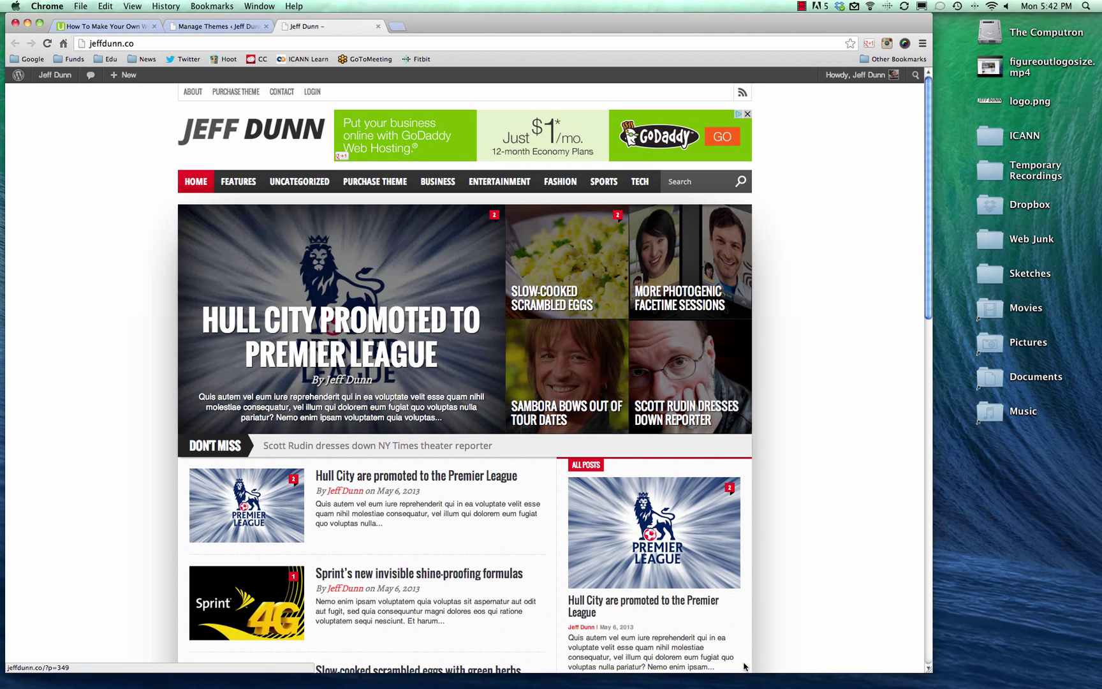
pyautogui.moveTo(930, 672); pyautogui.dragTo(231, 671)
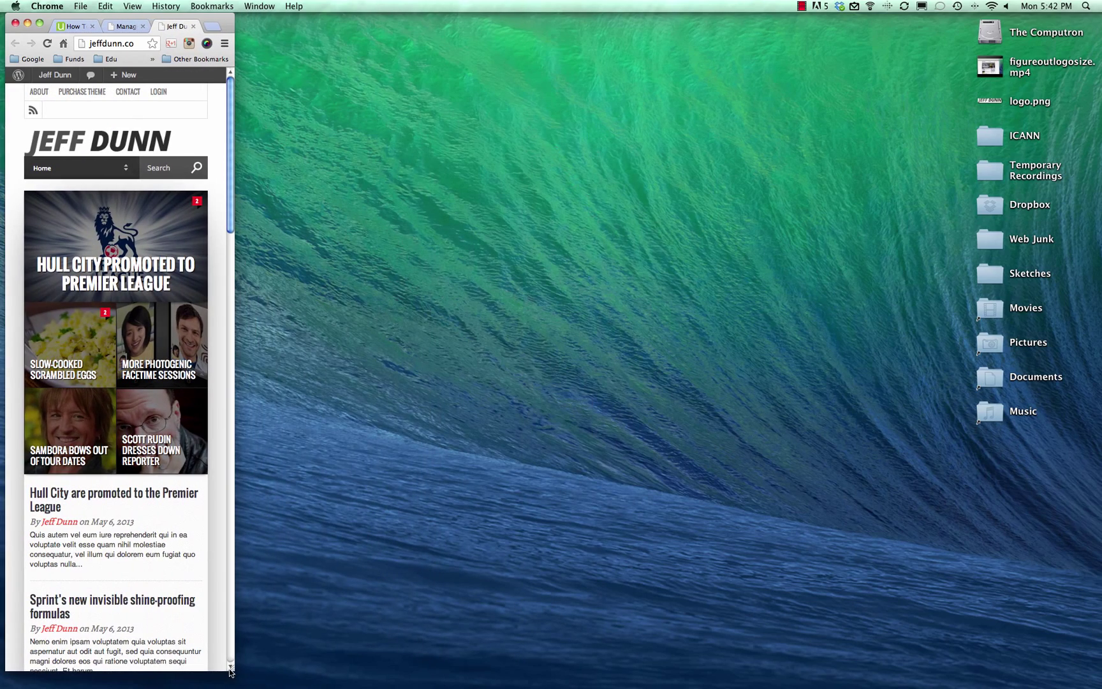
pyautogui.scroll(-10, 208, 618)
pyautogui.scroll(10, 209, 618)
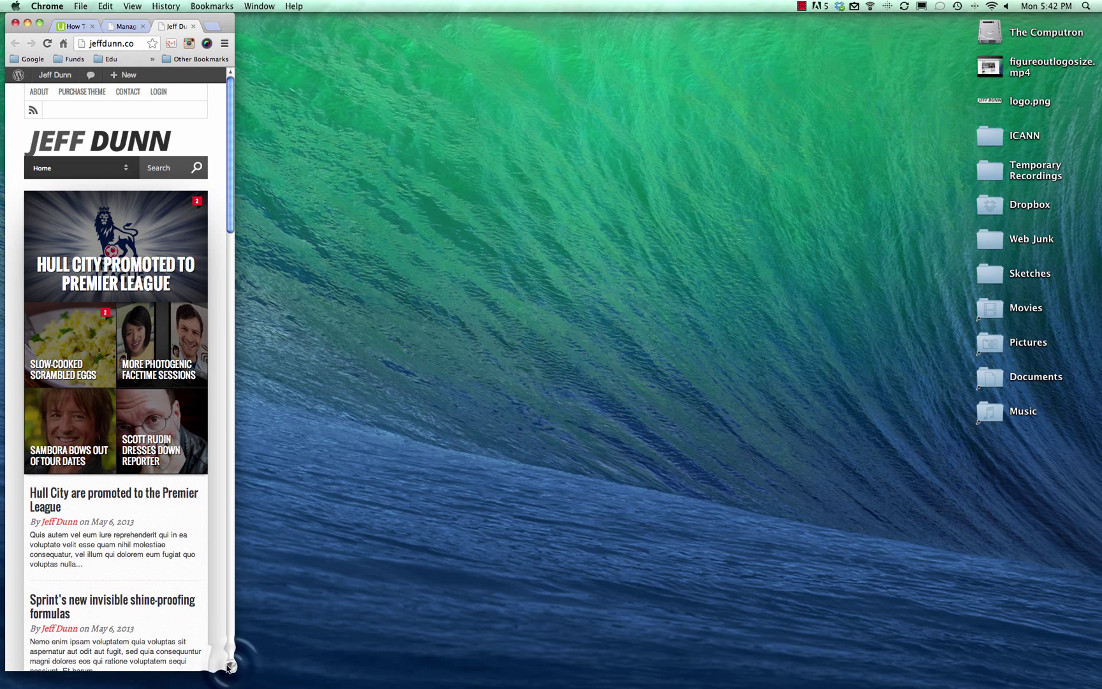
pyautogui.moveTo(232, 669); pyautogui.dragTo(666, 673)
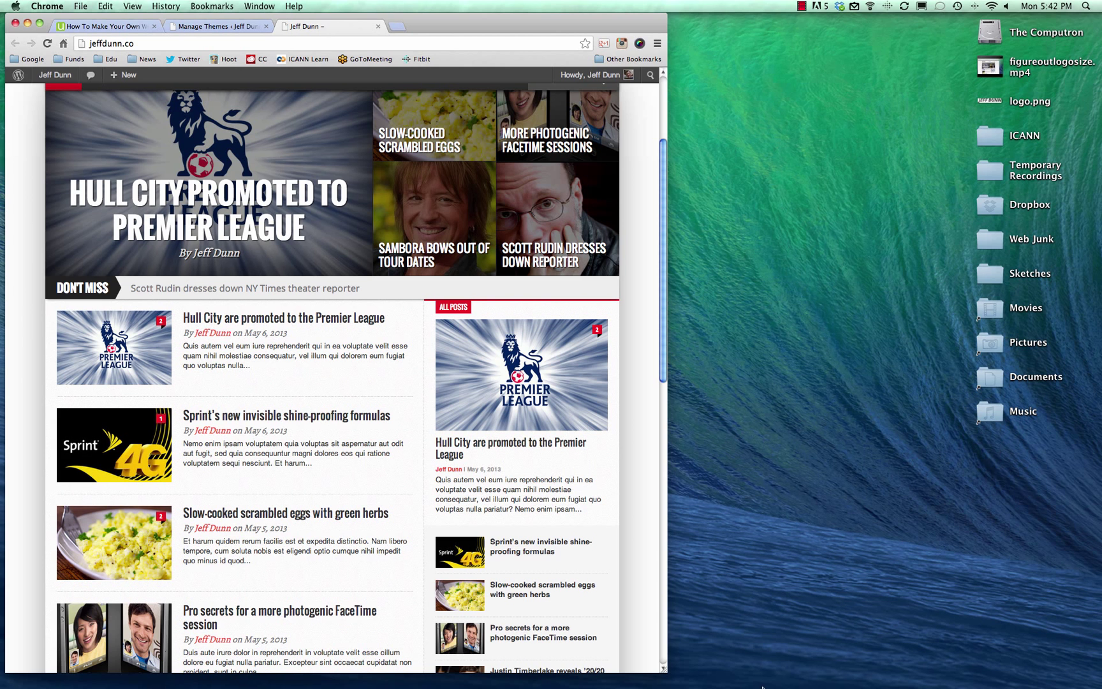
pyautogui.moveTo(663, 671); pyautogui.dragTo(941, 671)
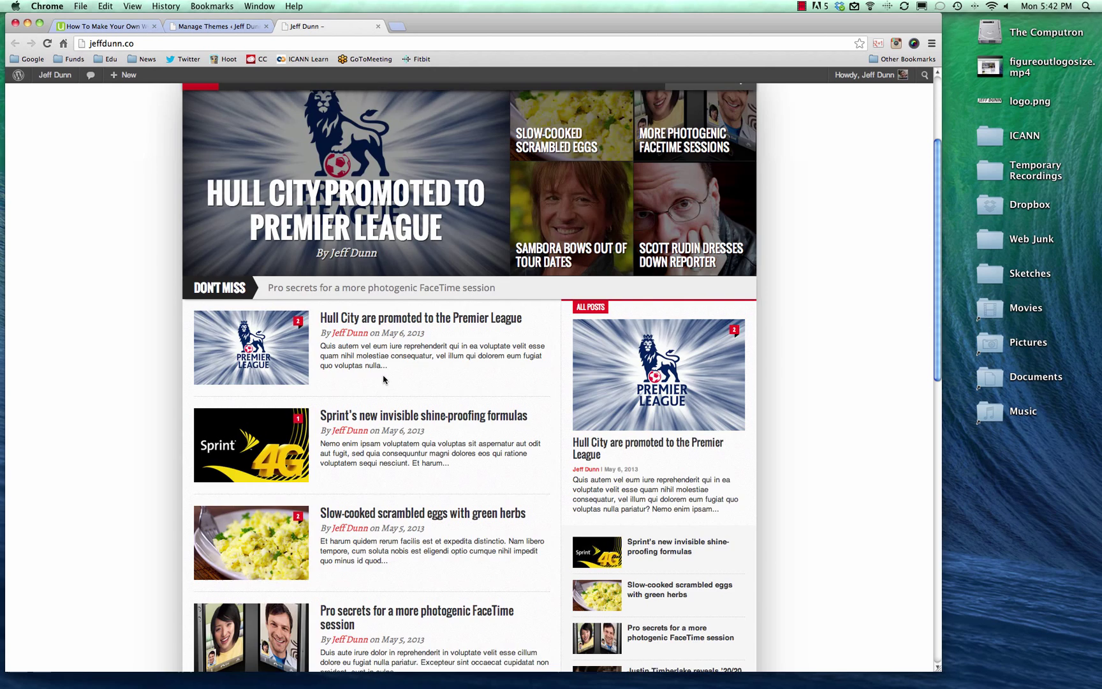
pyautogui.scroll(4, 385, 381)
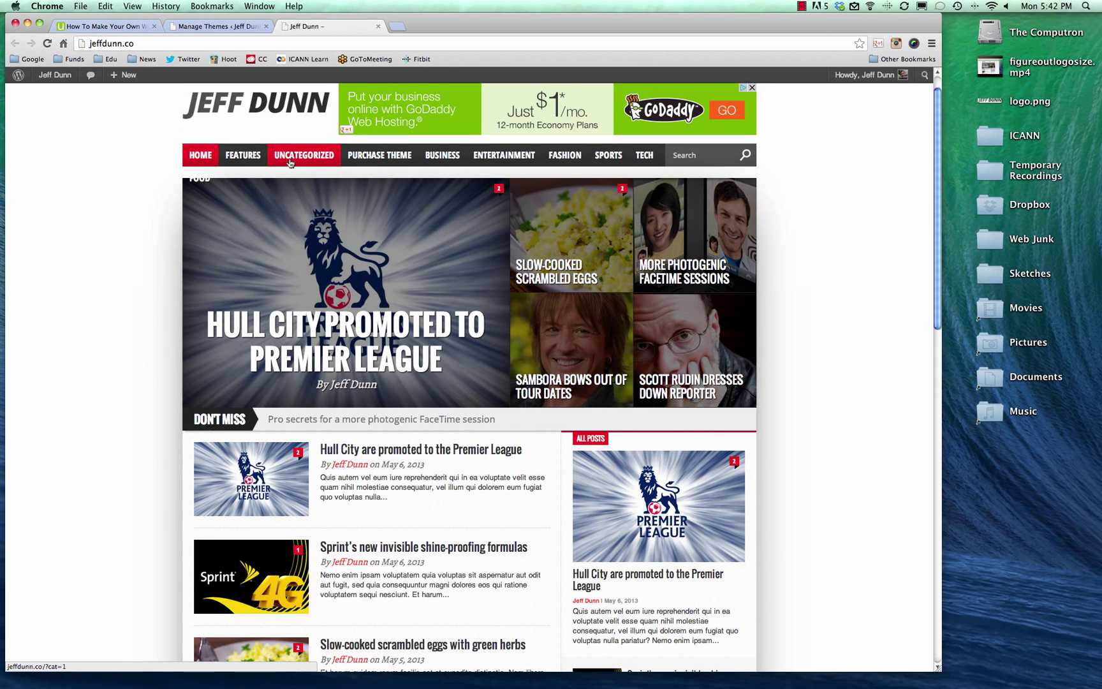
pyautogui.scroll(2, 231, 159)
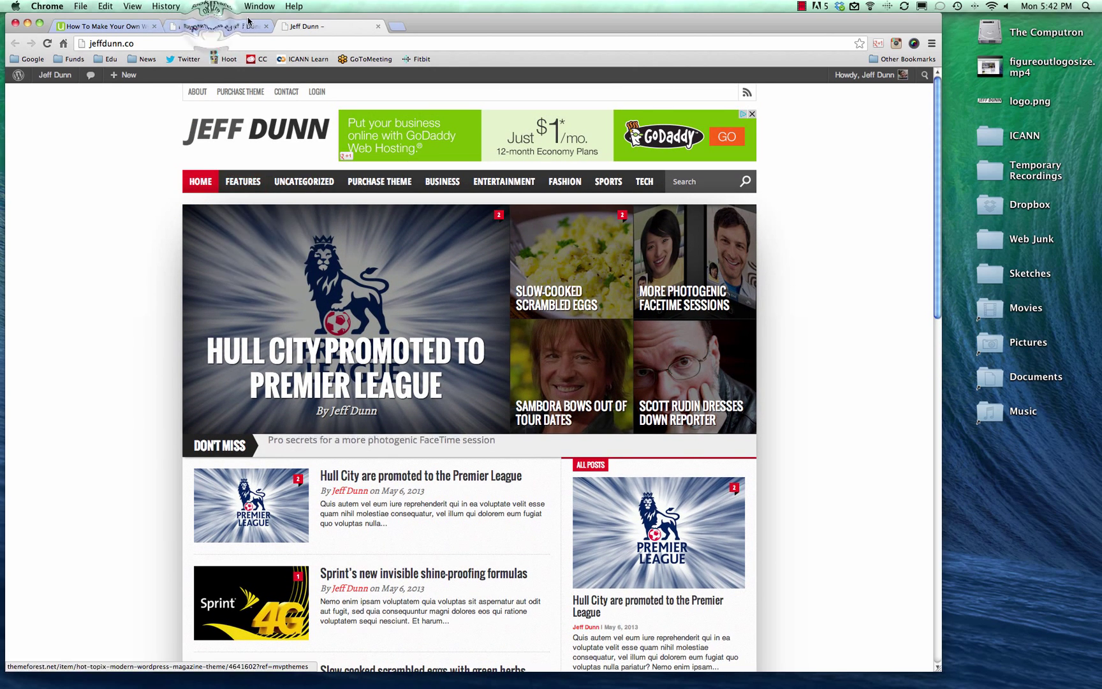
# Step: From the Dashboard, open Appearance > Hot Topix Options to view the JEFF DUNN logo settings
pyautogui.click(212, 25)
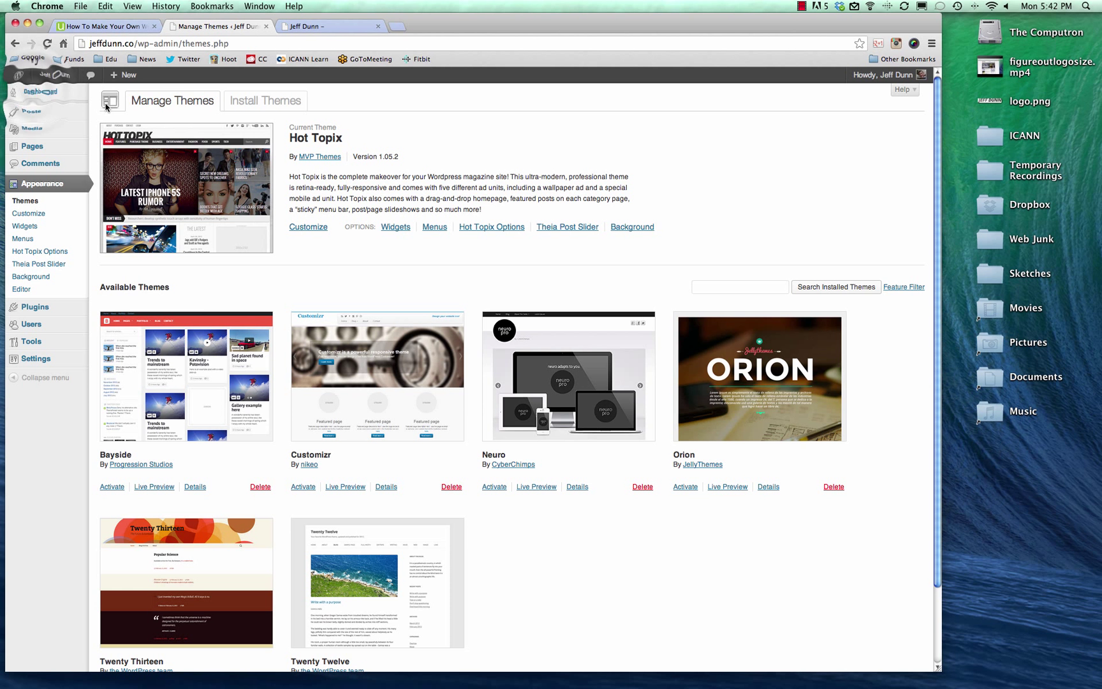
pyautogui.click(40, 91)
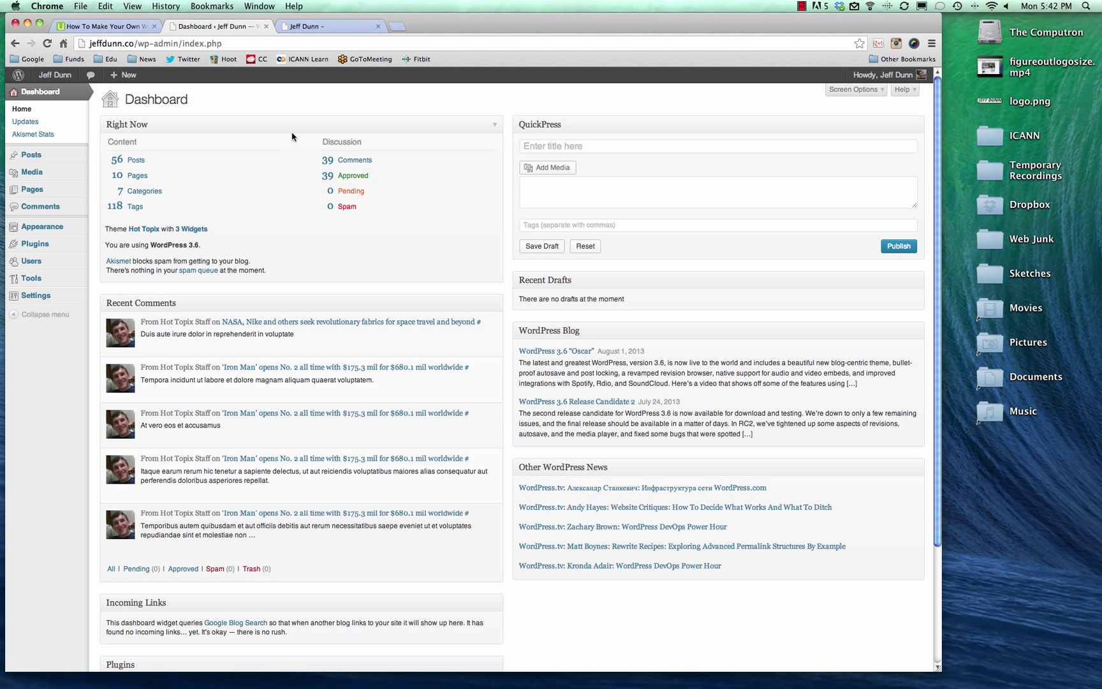
pyautogui.moveTo(202, 246); pyautogui.dragTo(110, 246)
pyautogui.click(141, 244)
pyautogui.moveTo(42, 226)
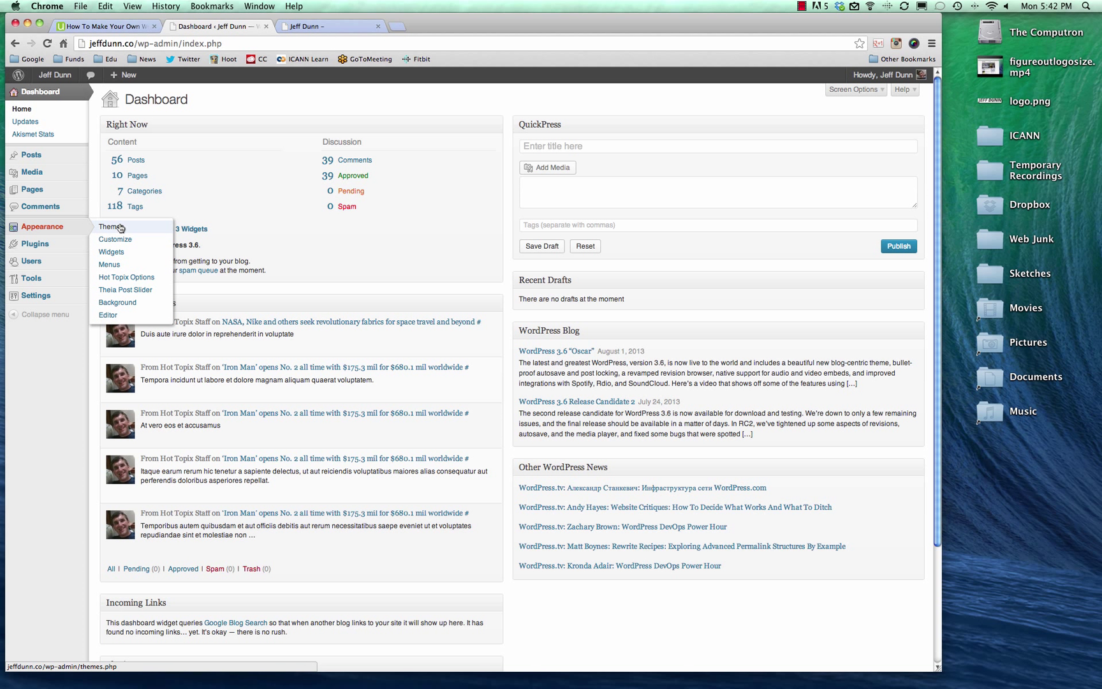
pyautogui.click(130, 278)
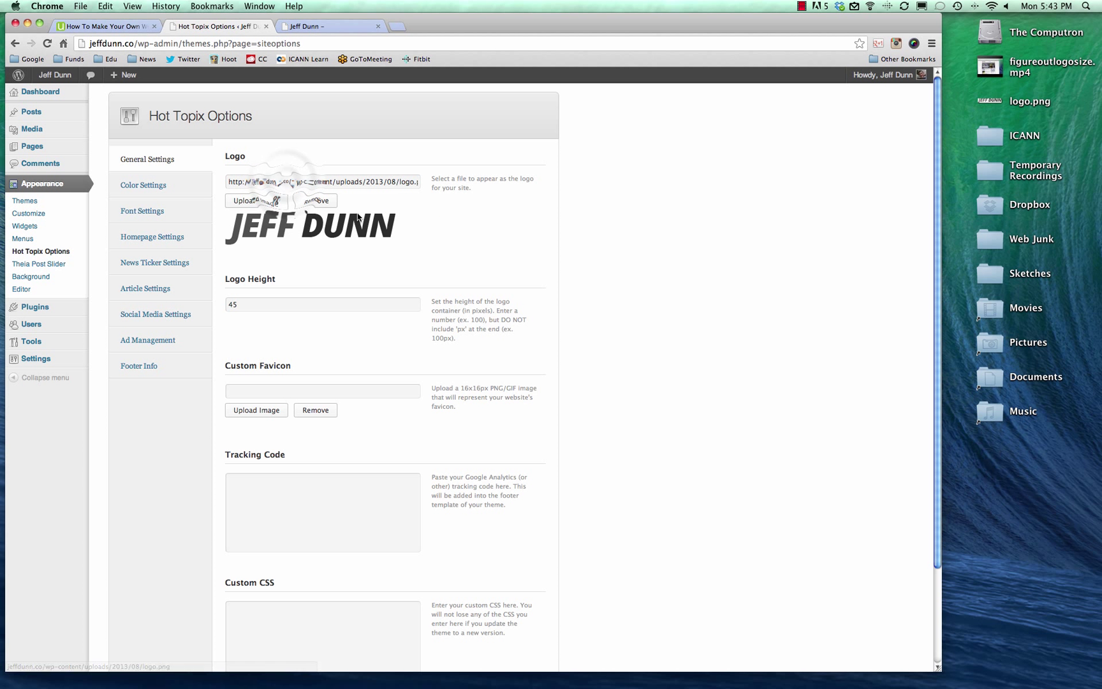
pyautogui.moveTo(255, 181); pyautogui.dragTo(421, 182)
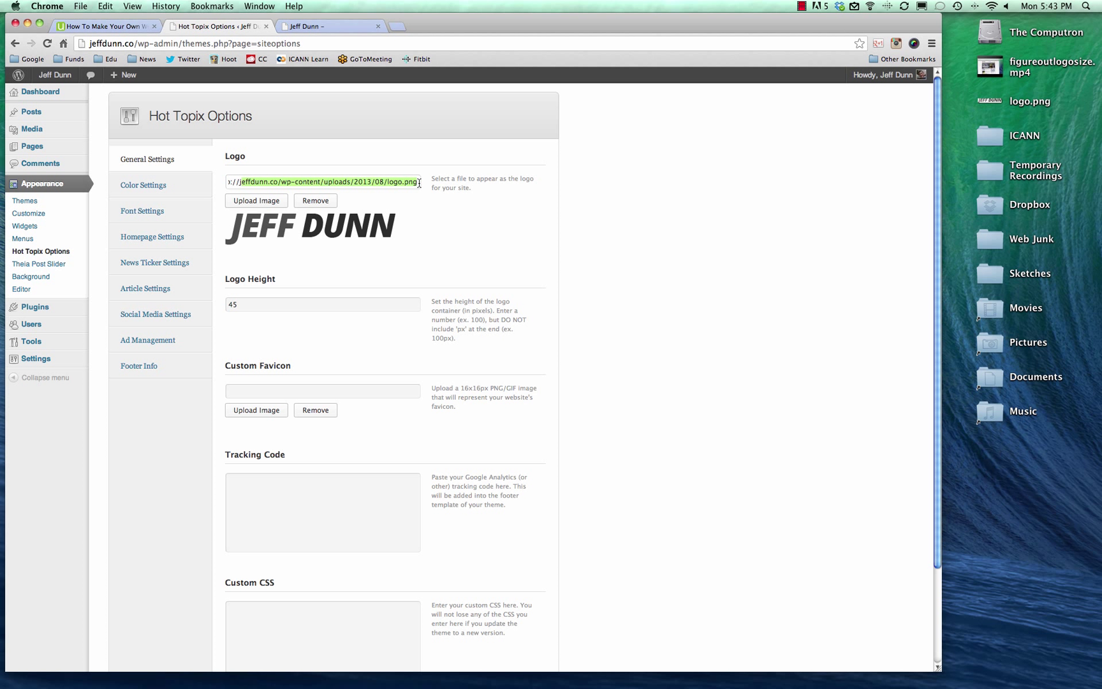
pyautogui.click(478, 181)
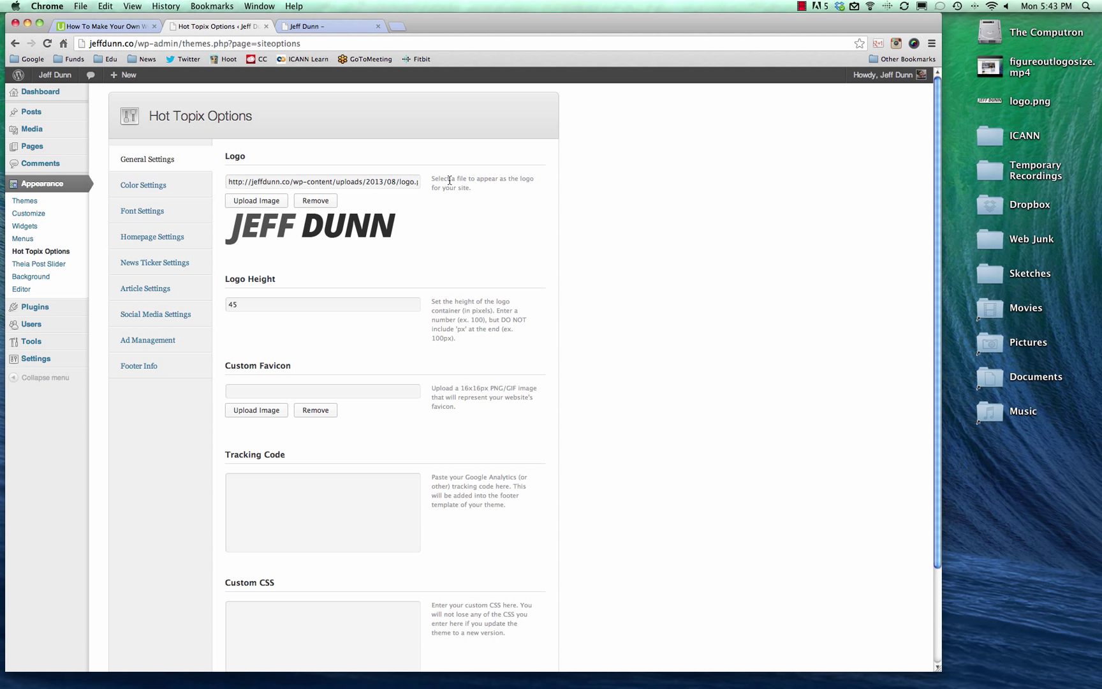
pyautogui.scroll(-3, 474, 214)
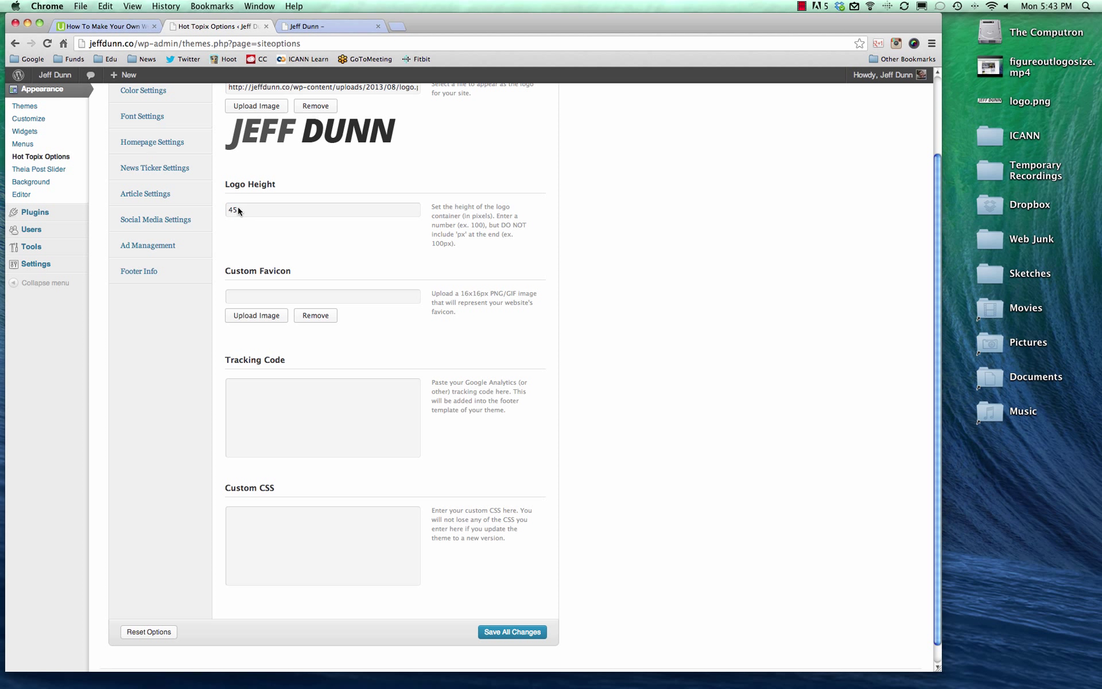
pyautogui.doubleClick(234, 211)
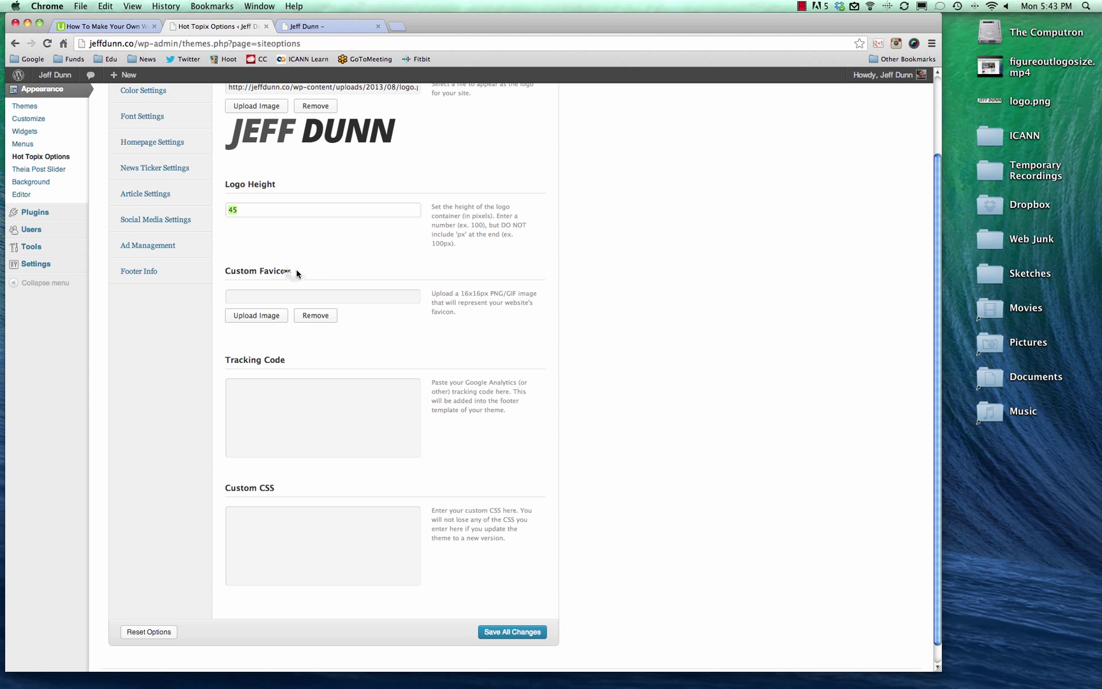
pyautogui.moveTo(291, 271); pyautogui.dragTo(224, 272)
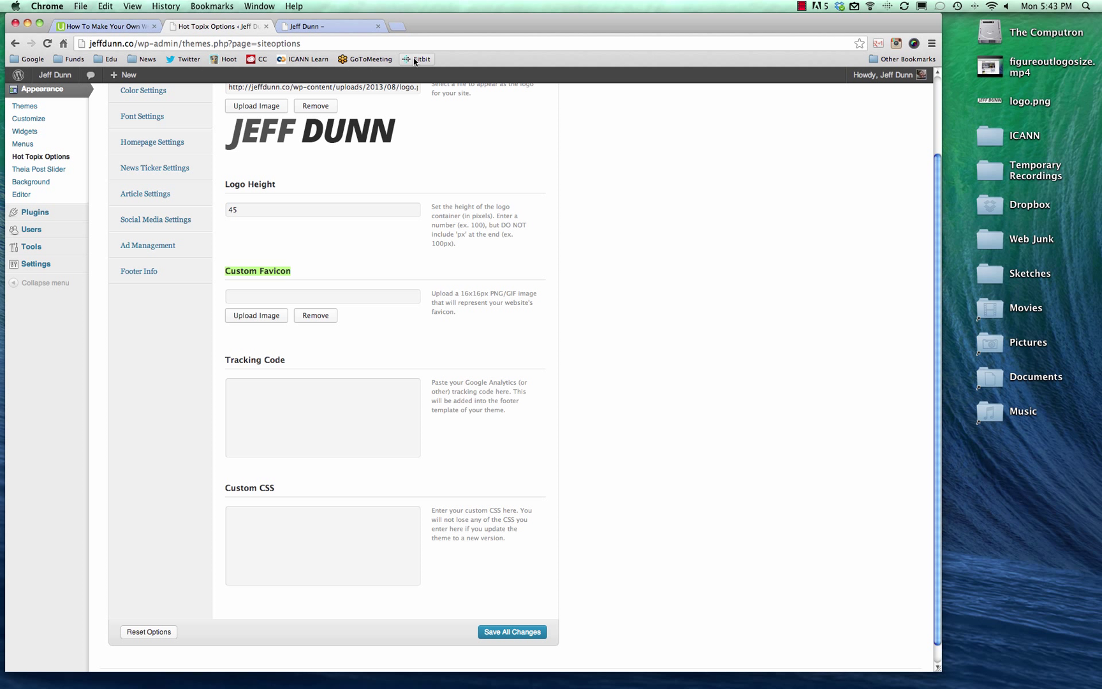
pyautogui.click(139, 59)
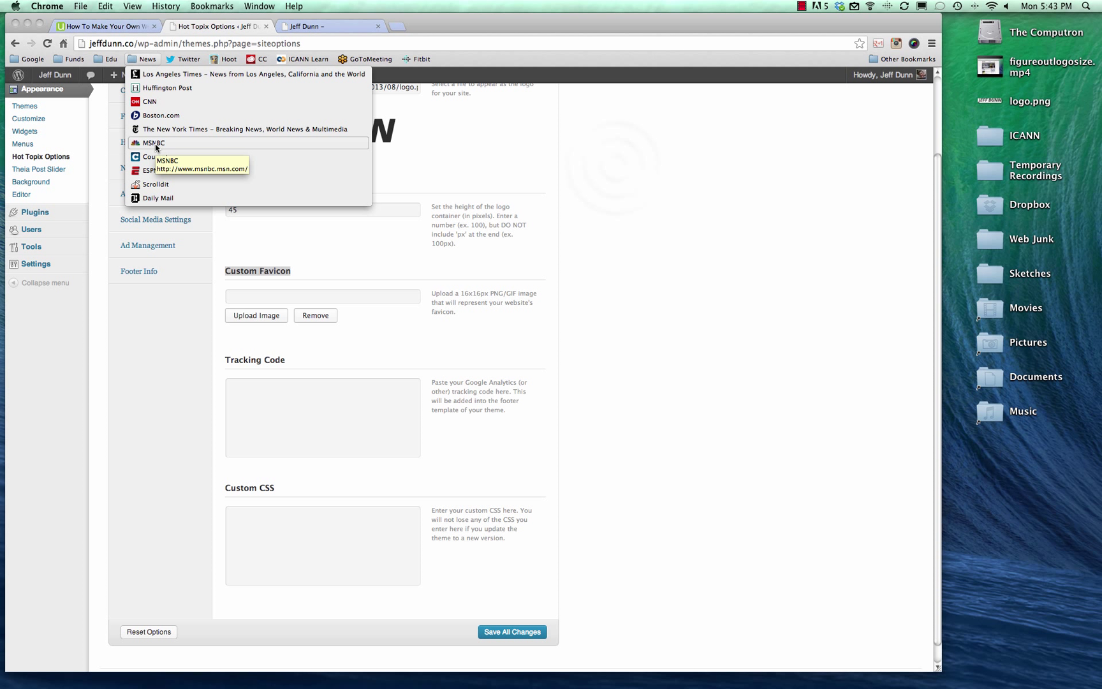
pyautogui.click(617, 168)
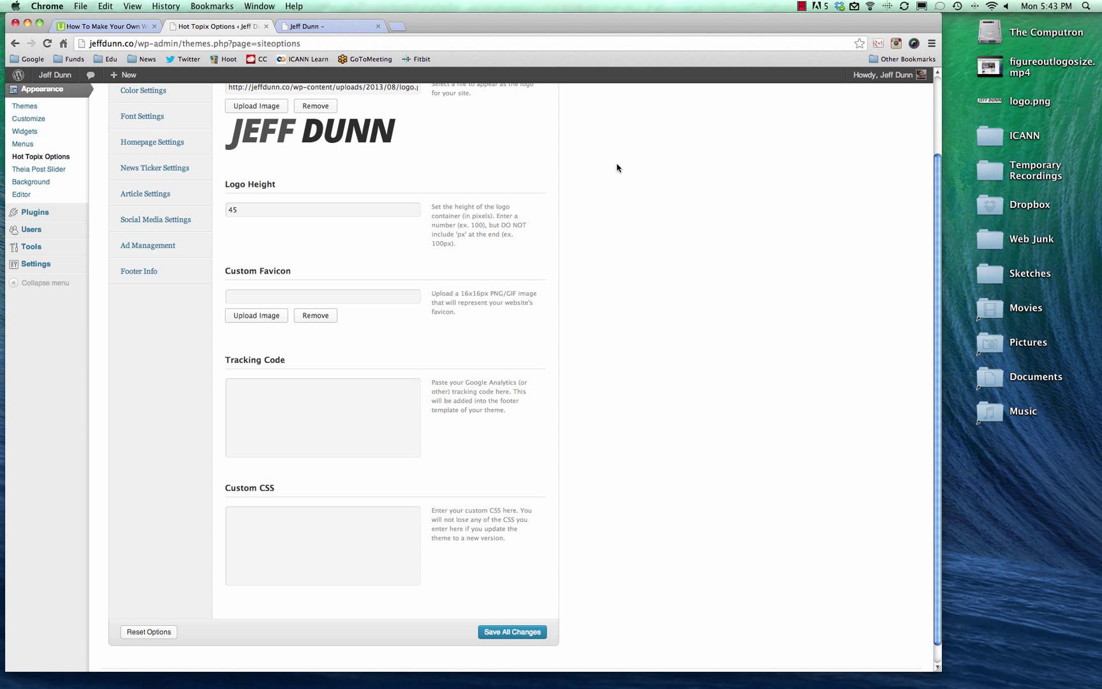
# Step: Search for 'favicon g' in a new tab and open the Dynamic Drive FavIcon Generator
pyautogui.click(397, 26)
pyautogui.write('favicon generator')
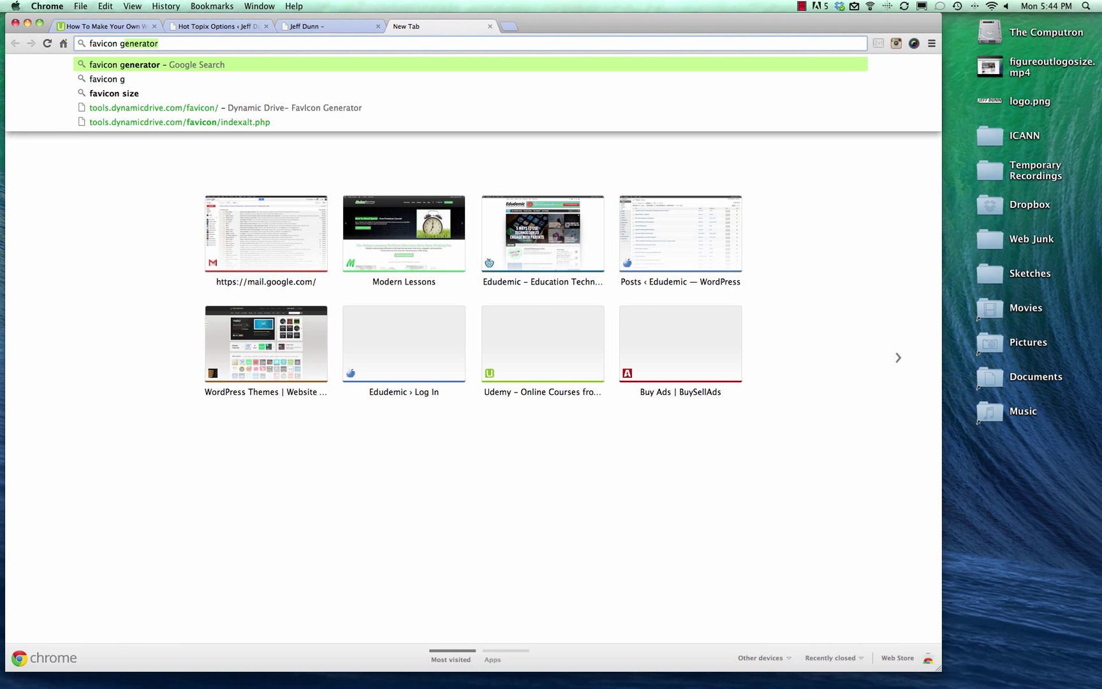
pyautogui.press('Return')
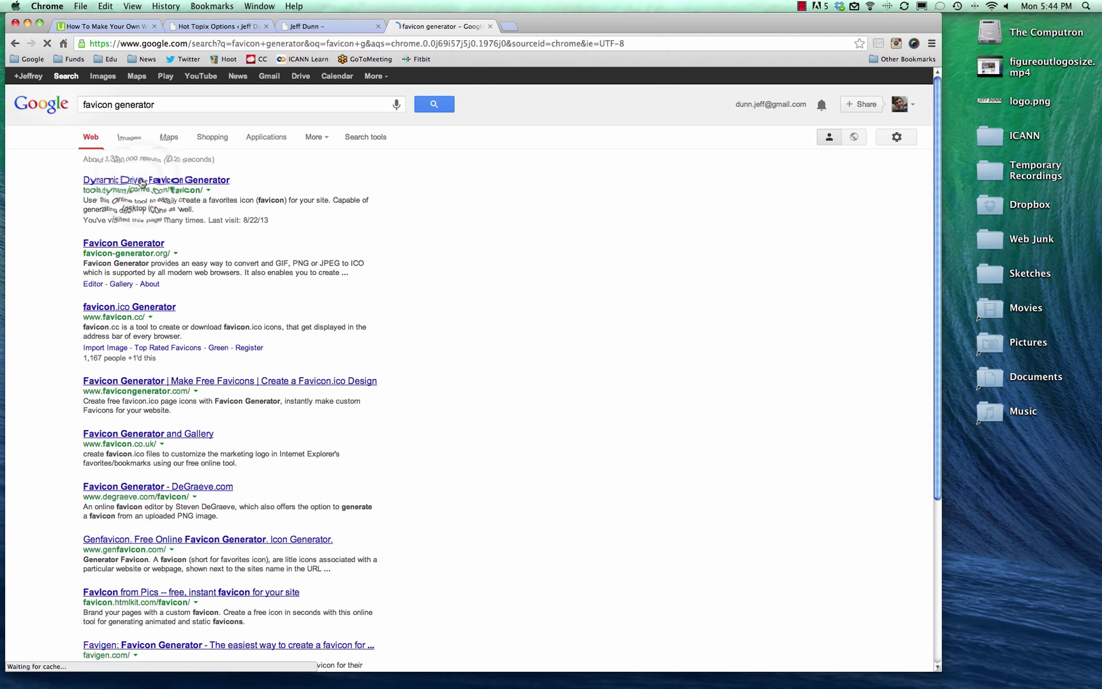
pyautogui.click(142, 182)
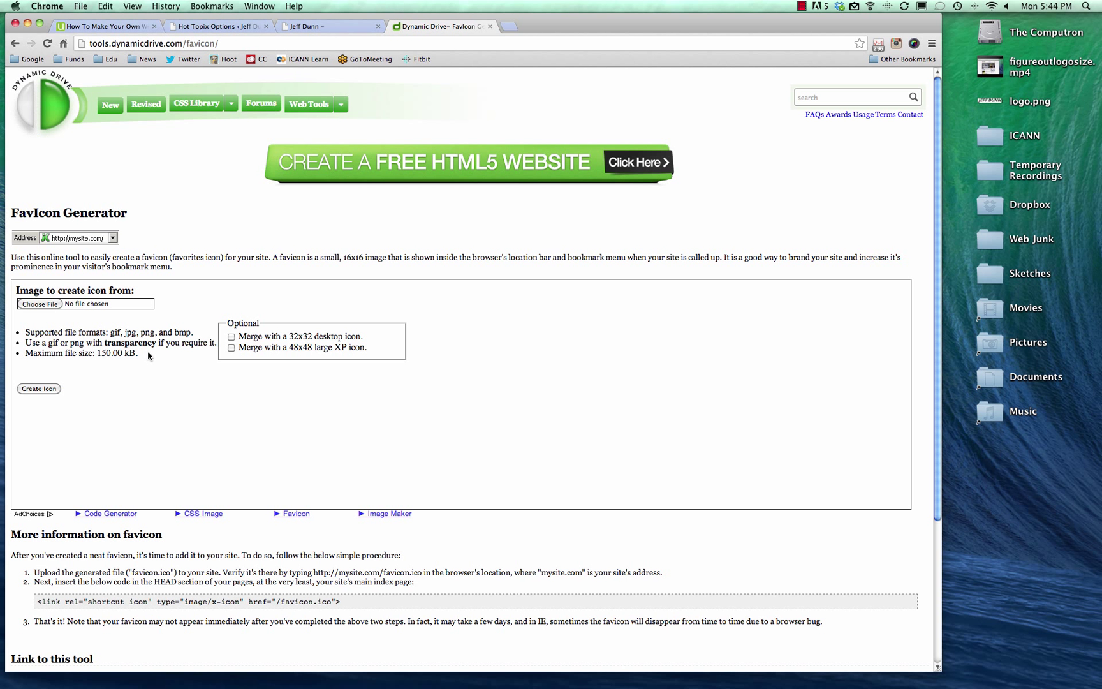
# Step: Note the transparent gif/png tip, close the generator tab, and focus the empty Custom Favicon field
pyautogui.click(29, 342)
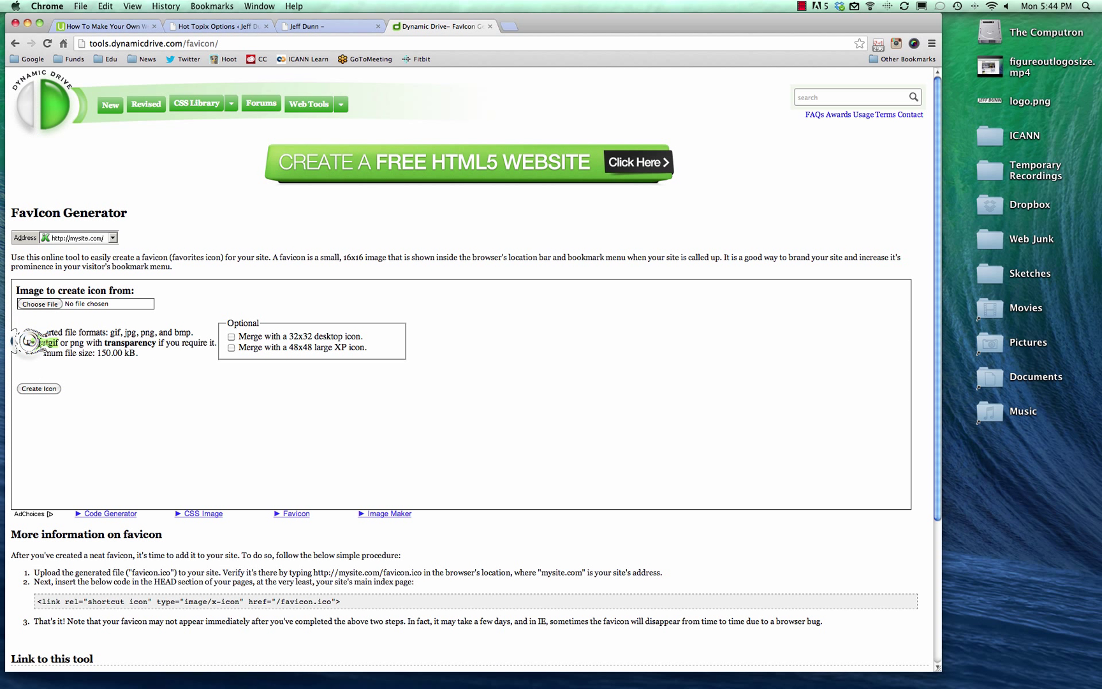
pyautogui.moveTo(29, 341); pyautogui.dragTo(214, 343)
pyautogui.click(143, 352)
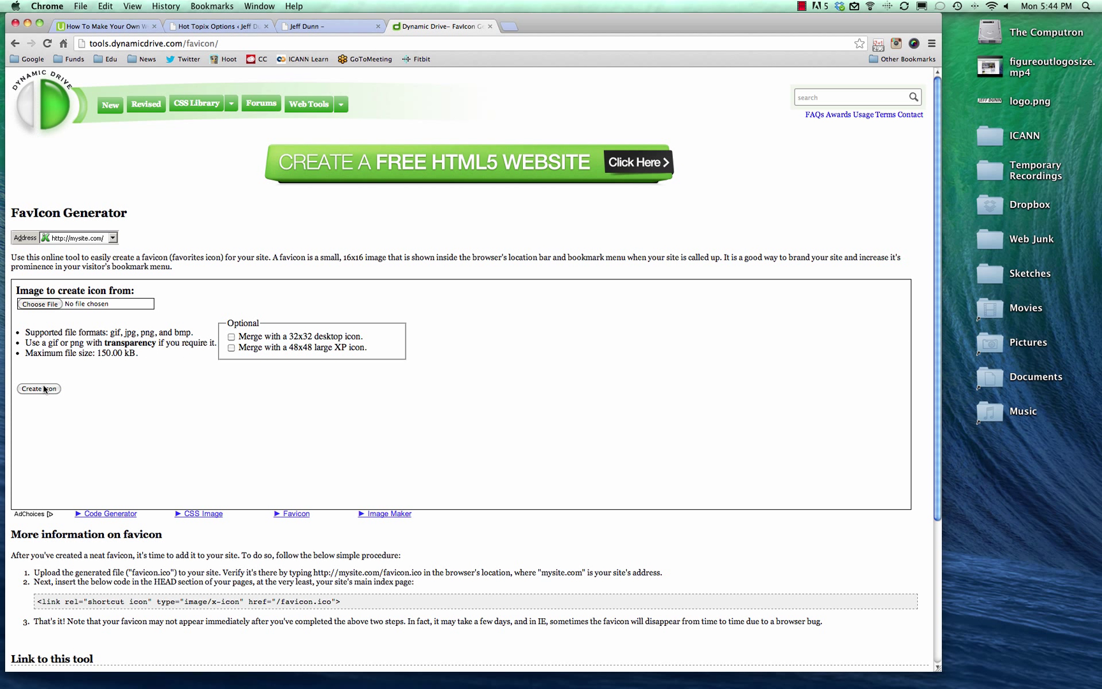
pyautogui.press('super+w')
pyautogui.click(288, 293)
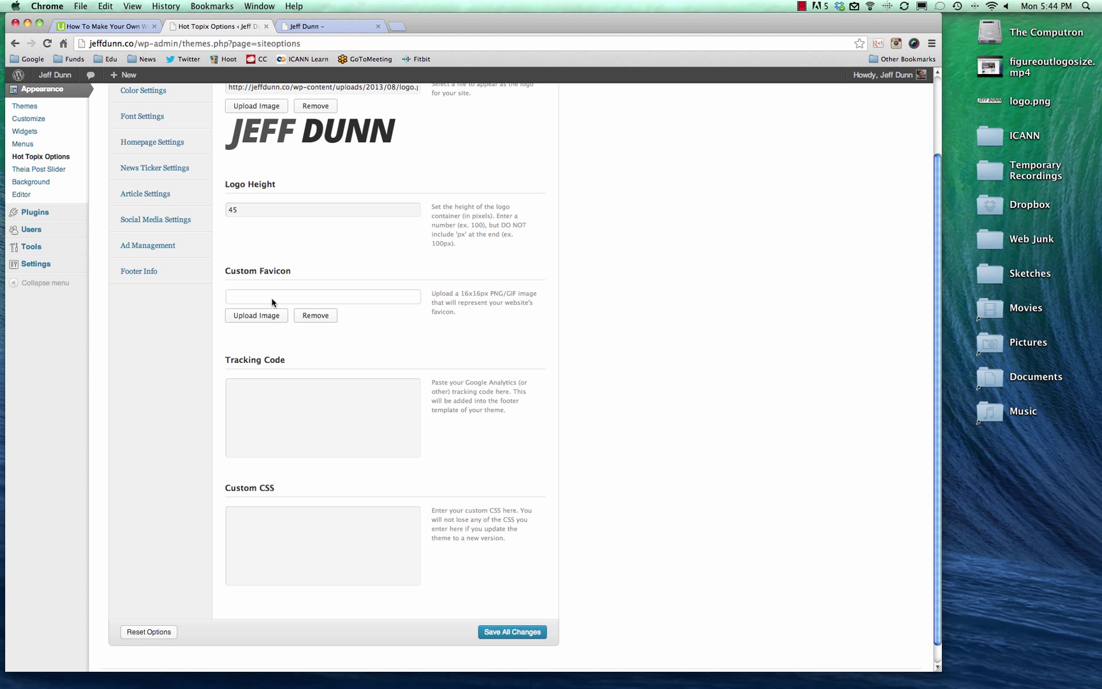
pyautogui.click(232, 414)
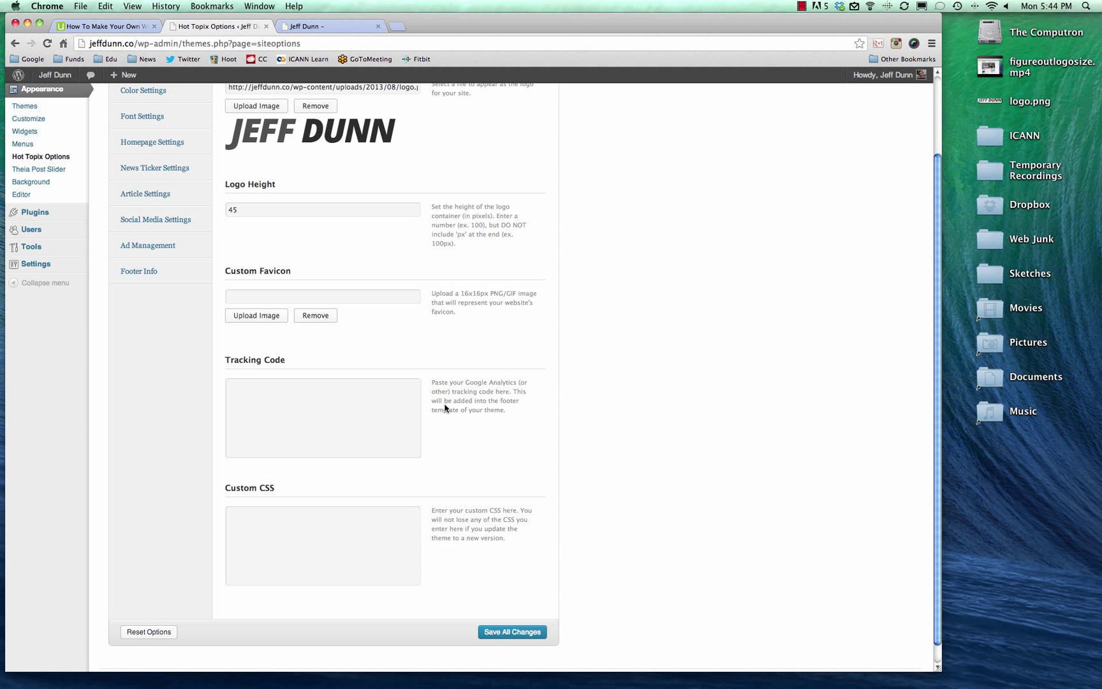
pyautogui.click(330, 522)
pyautogui.scroll(1, 460, 412)
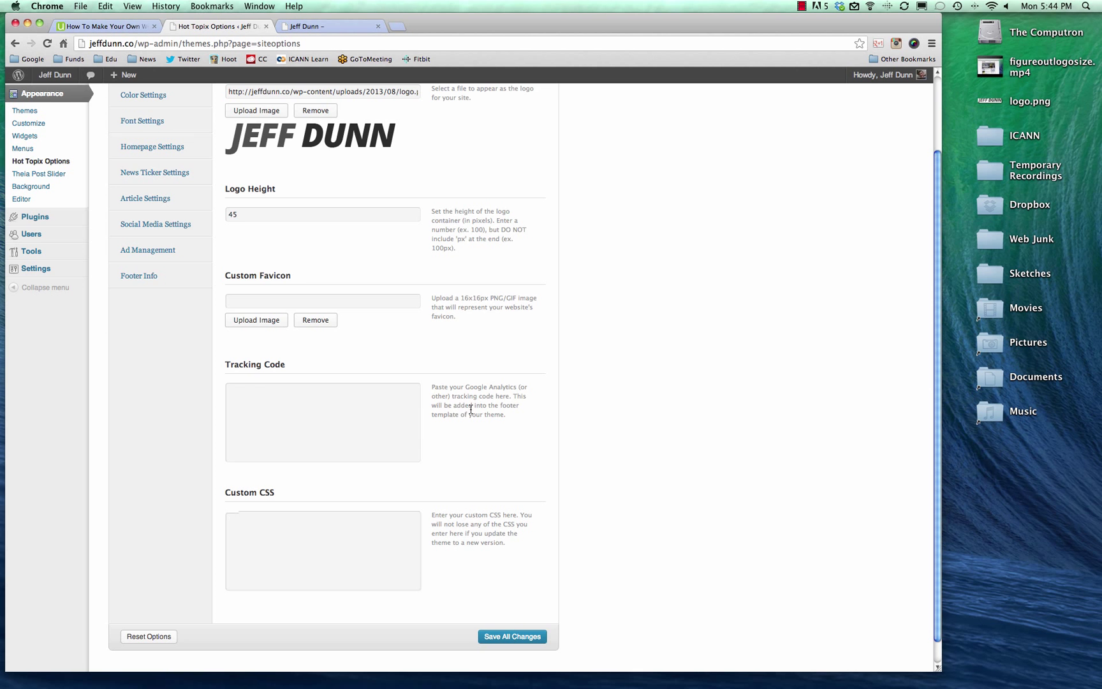
pyautogui.scroll(5, 471, 409)
pyautogui.click(300, 26)
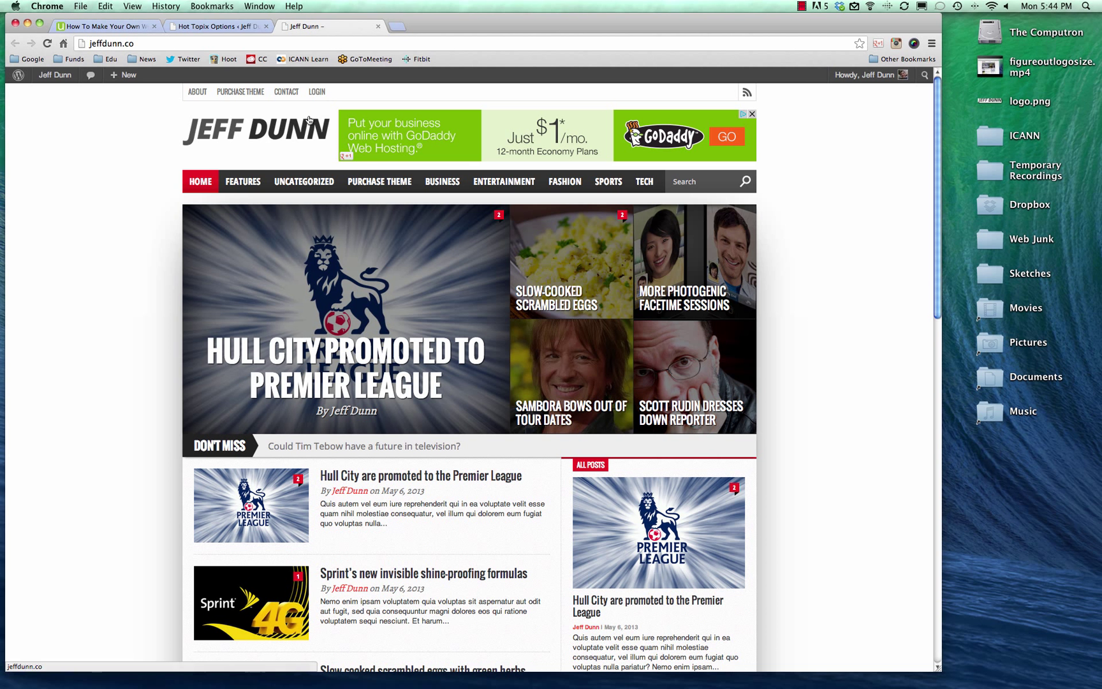
pyautogui.click(213, 26)
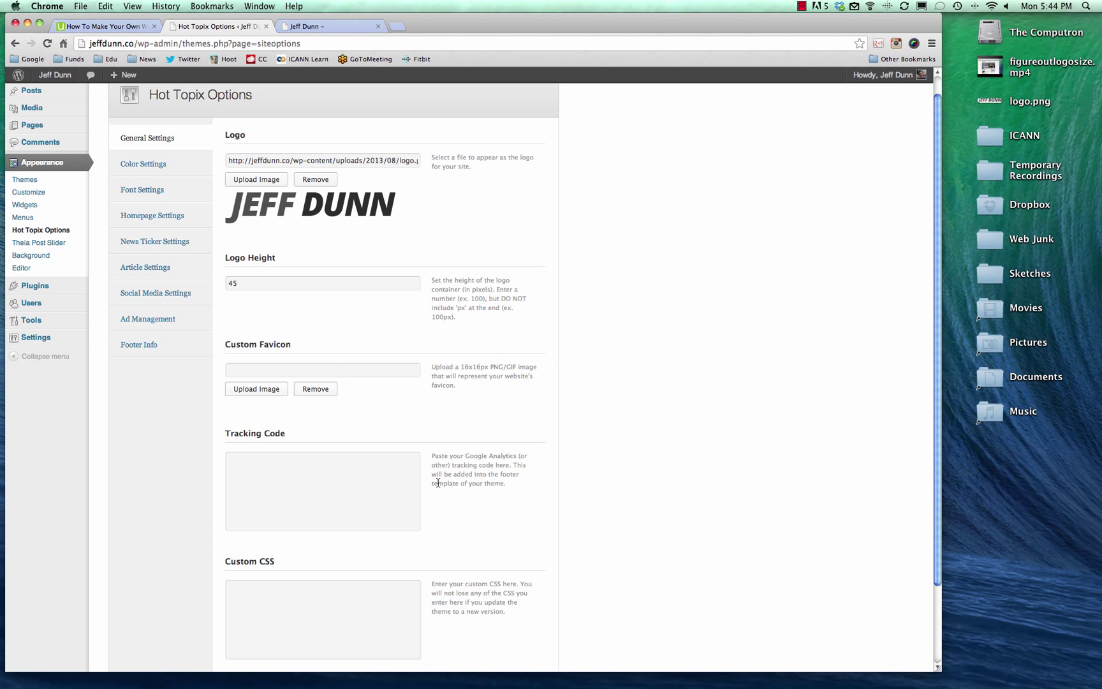
pyautogui.scroll(1, 450, 478)
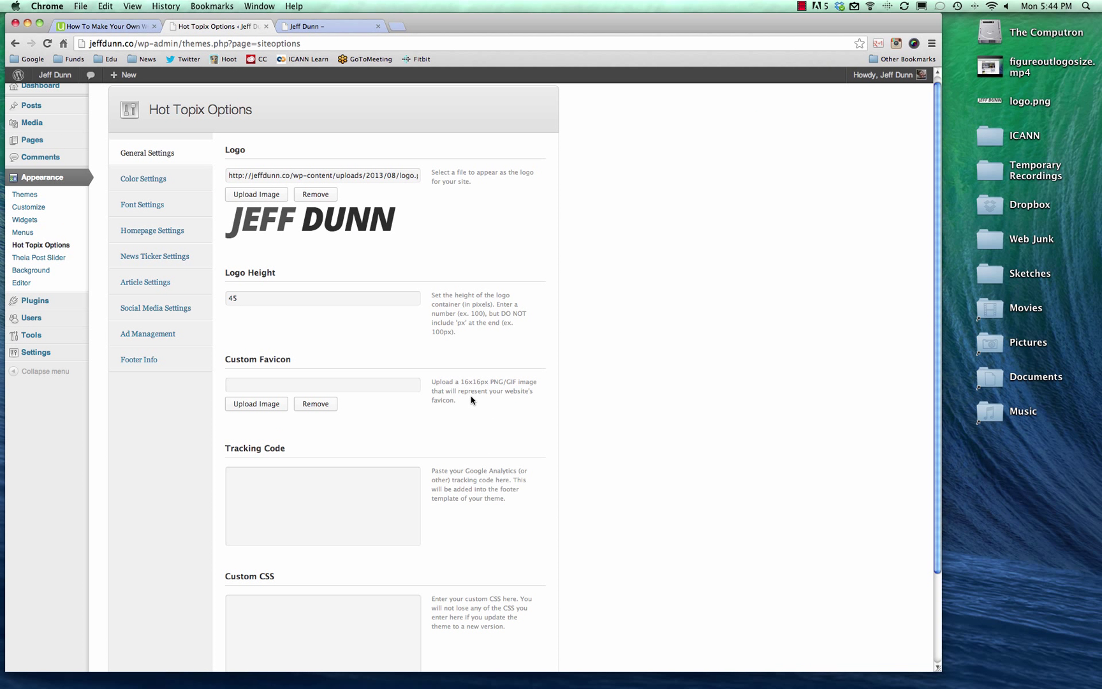
# Step: Pick green #41b34e for Primary Theme Color and #42c728 for Primary Link Color, then save
pyautogui.click(143, 179)
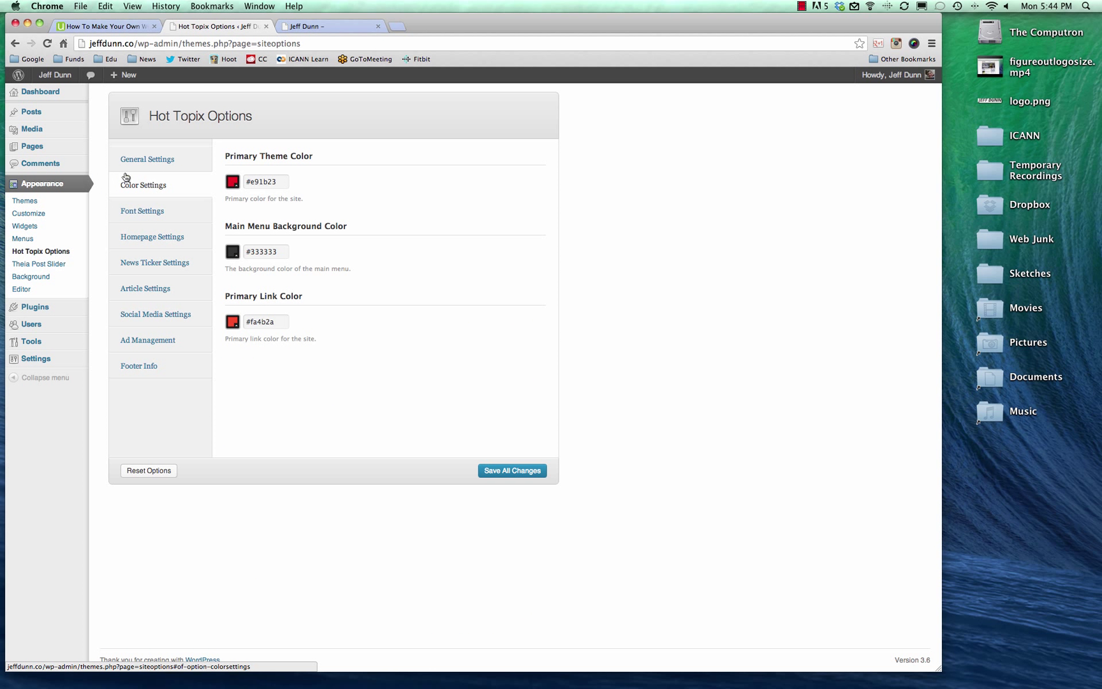
pyautogui.click(232, 182)
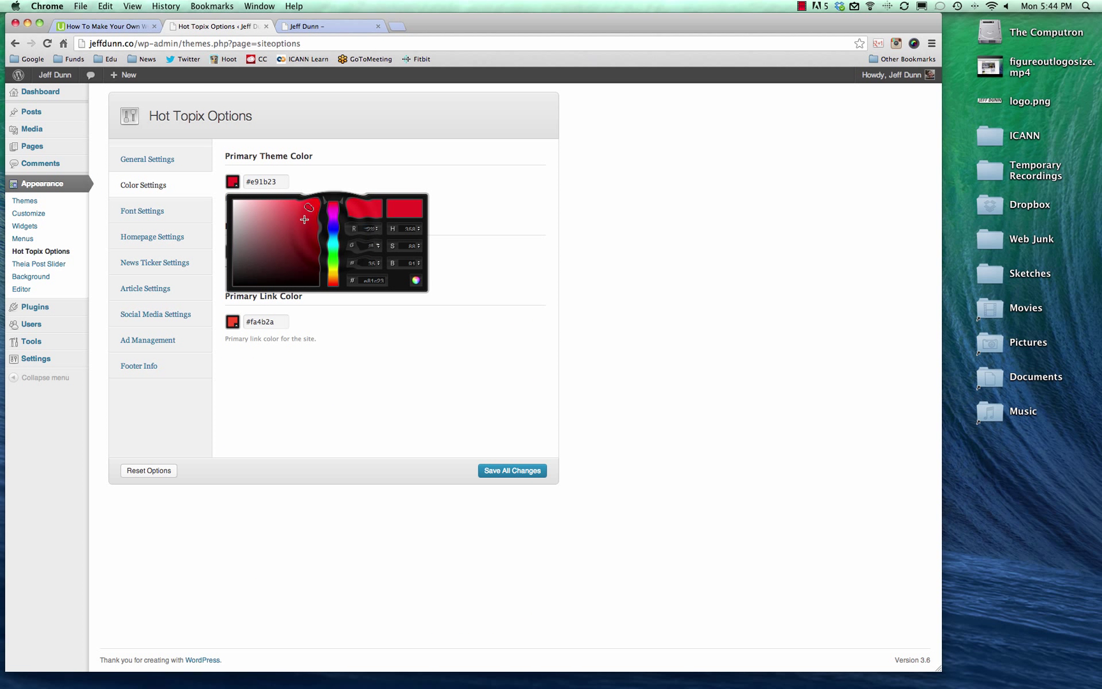
pyautogui.moveTo(332, 233); pyautogui.dragTo(333, 255)
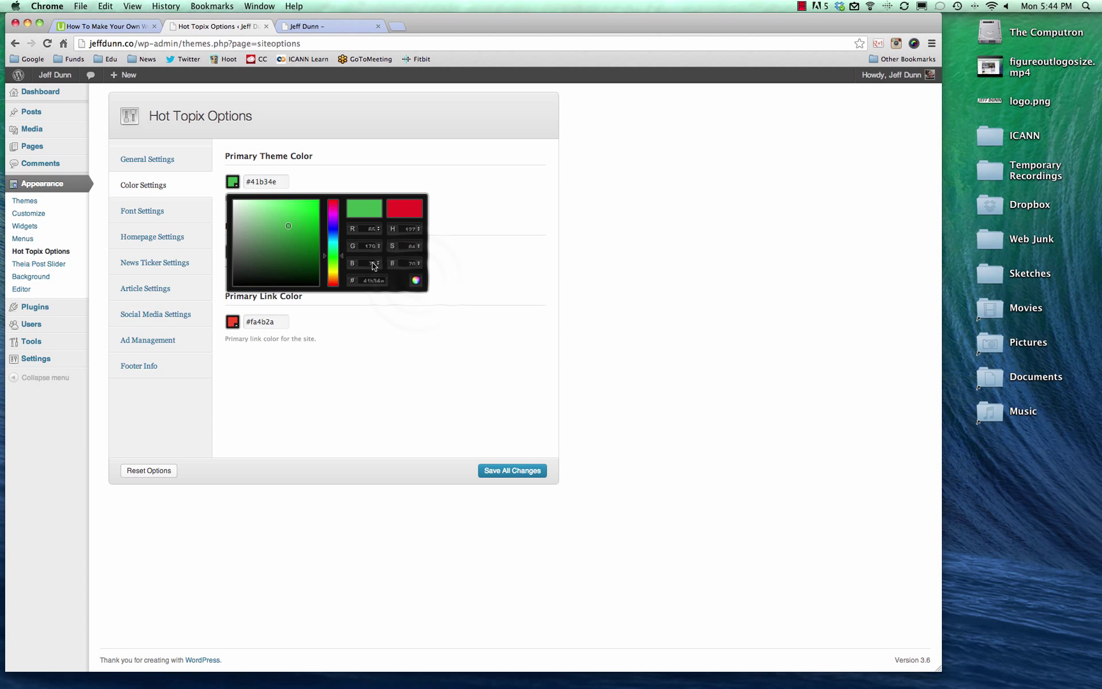
pyautogui.click(416, 279)
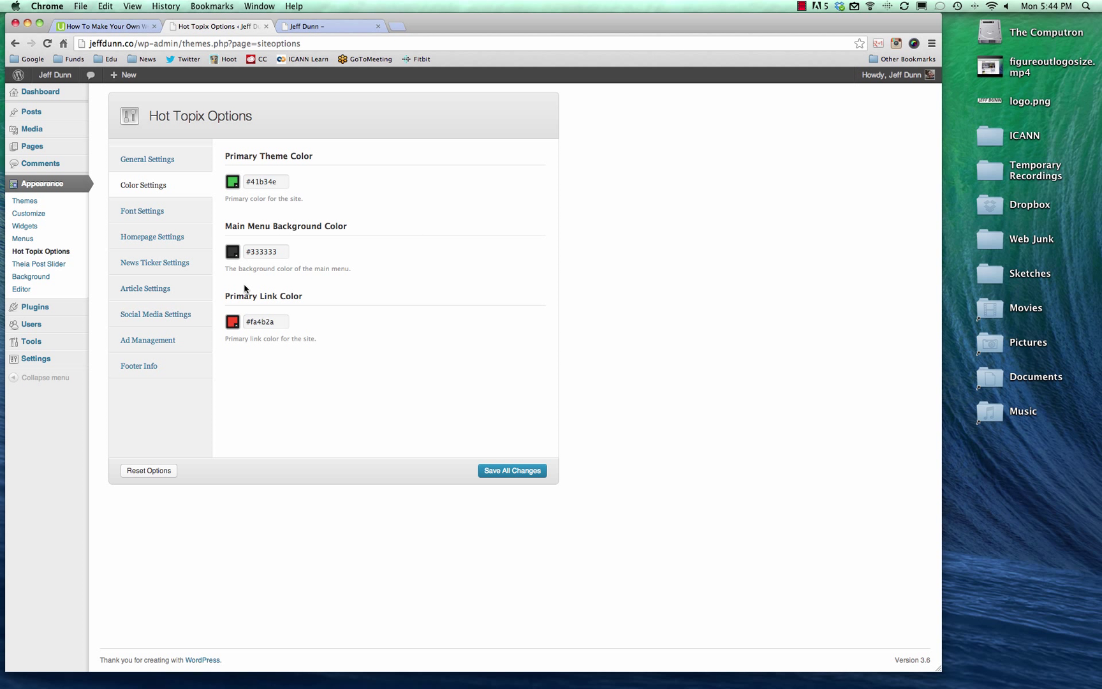
pyautogui.click(232, 321)
pyautogui.moveTo(332, 370); pyautogui.dragTo(333, 400)
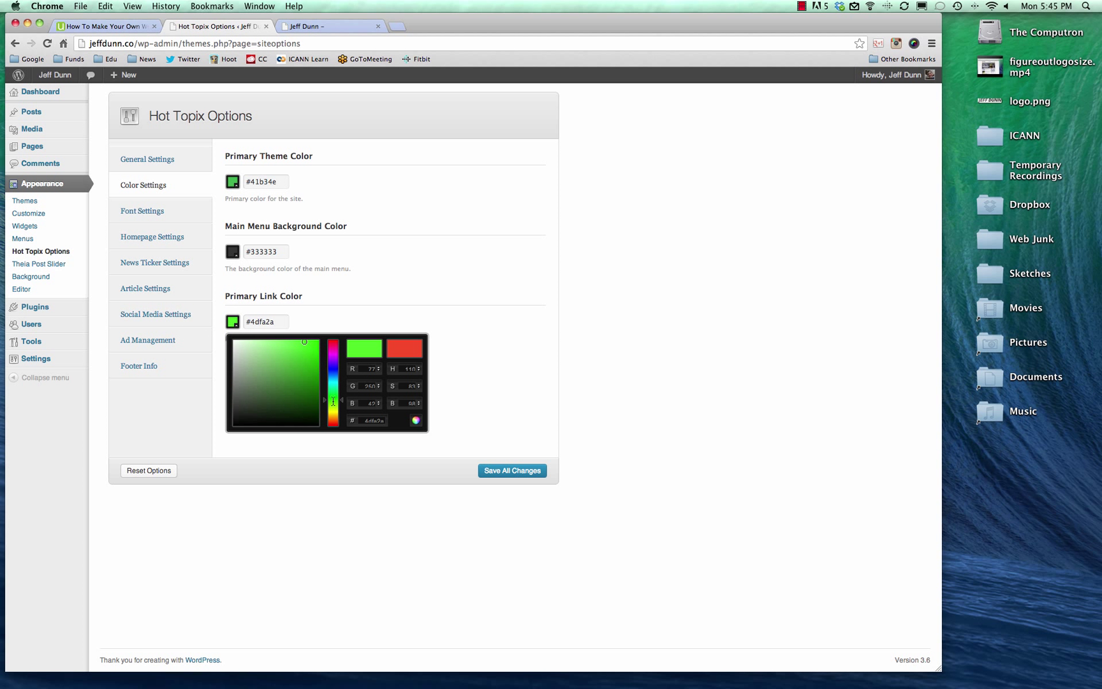
pyautogui.click(301, 359)
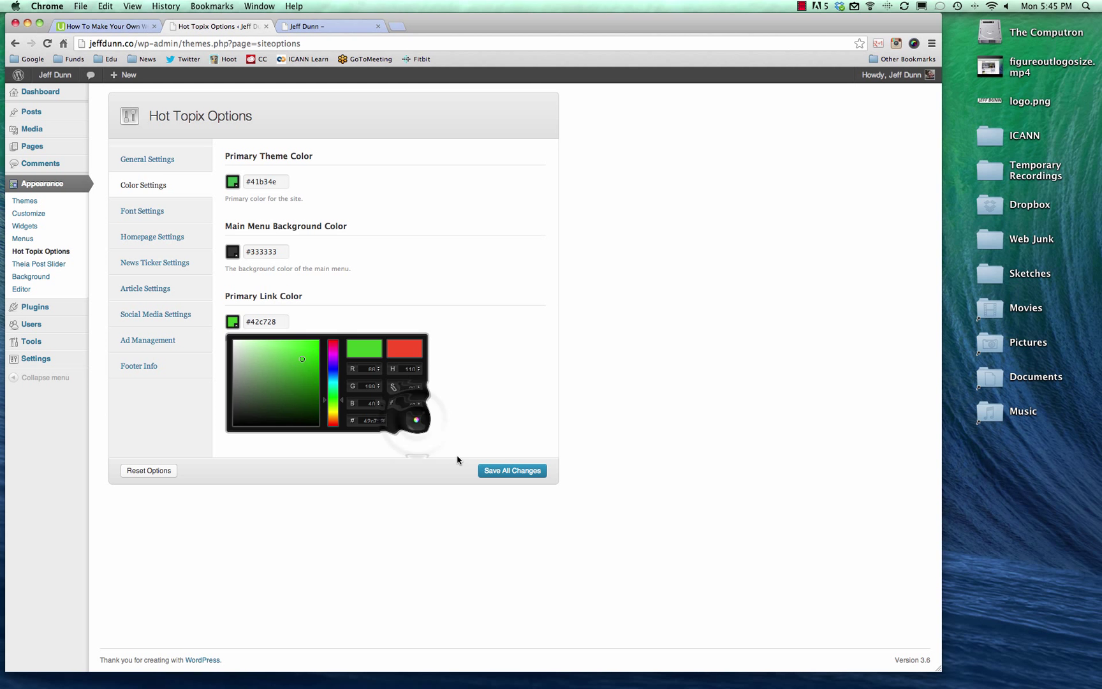
pyautogui.click(416, 420)
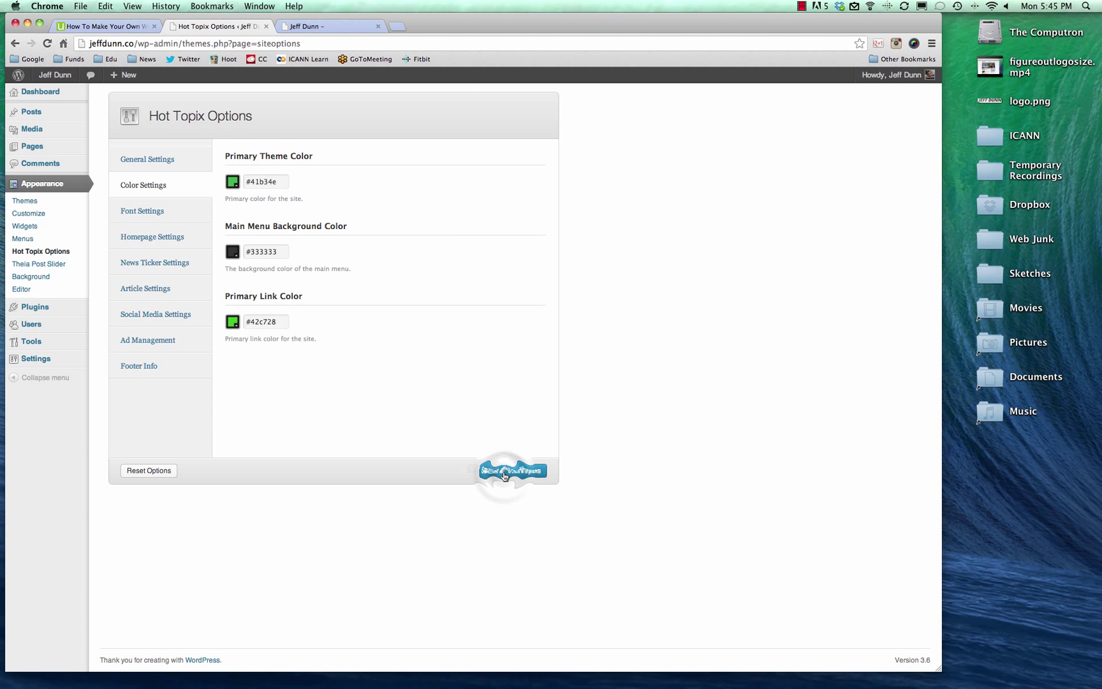
pyautogui.click(342, 28)
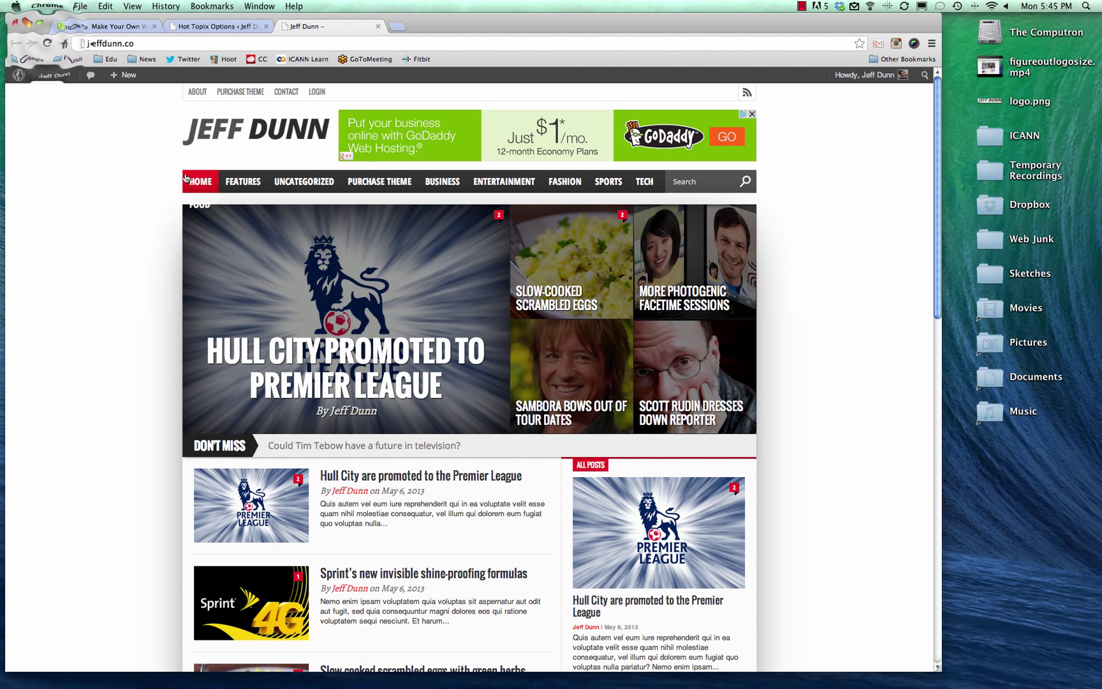
pyautogui.click(48, 43)
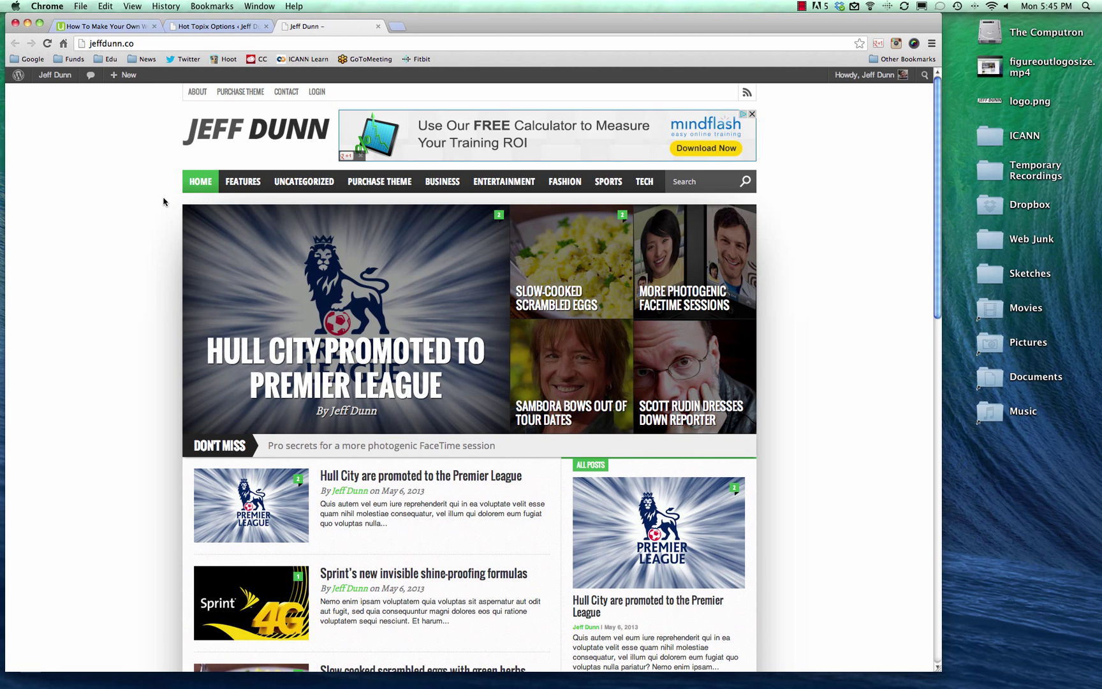
pyautogui.scroll(-7, 778, 212)
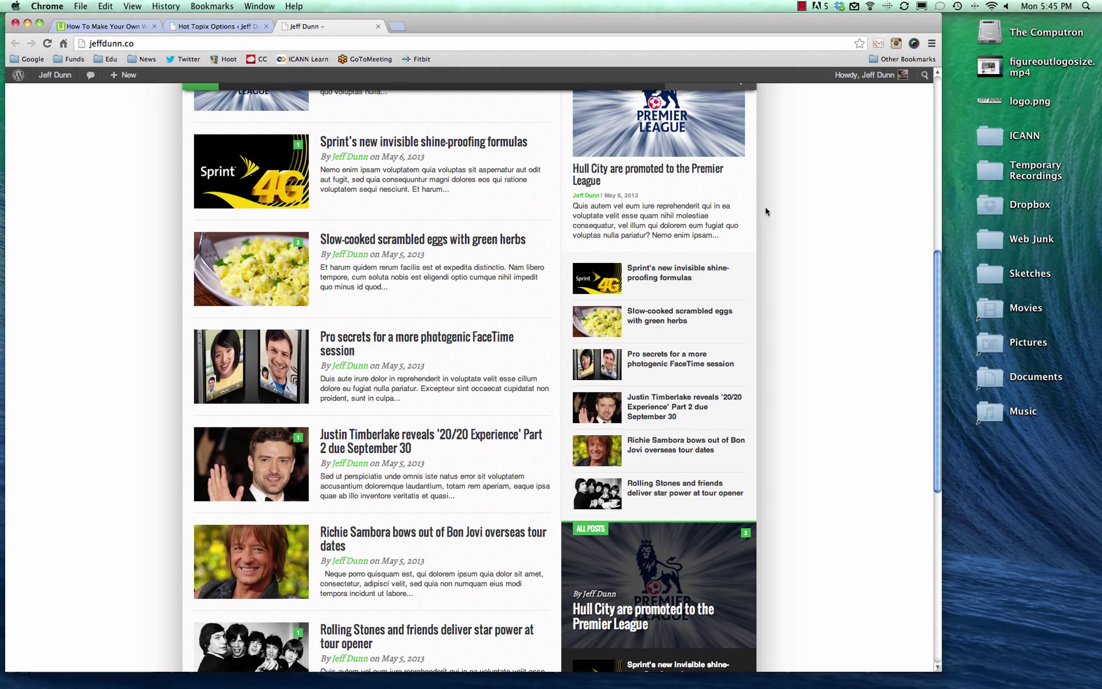
pyautogui.scroll(2, 351, 371)
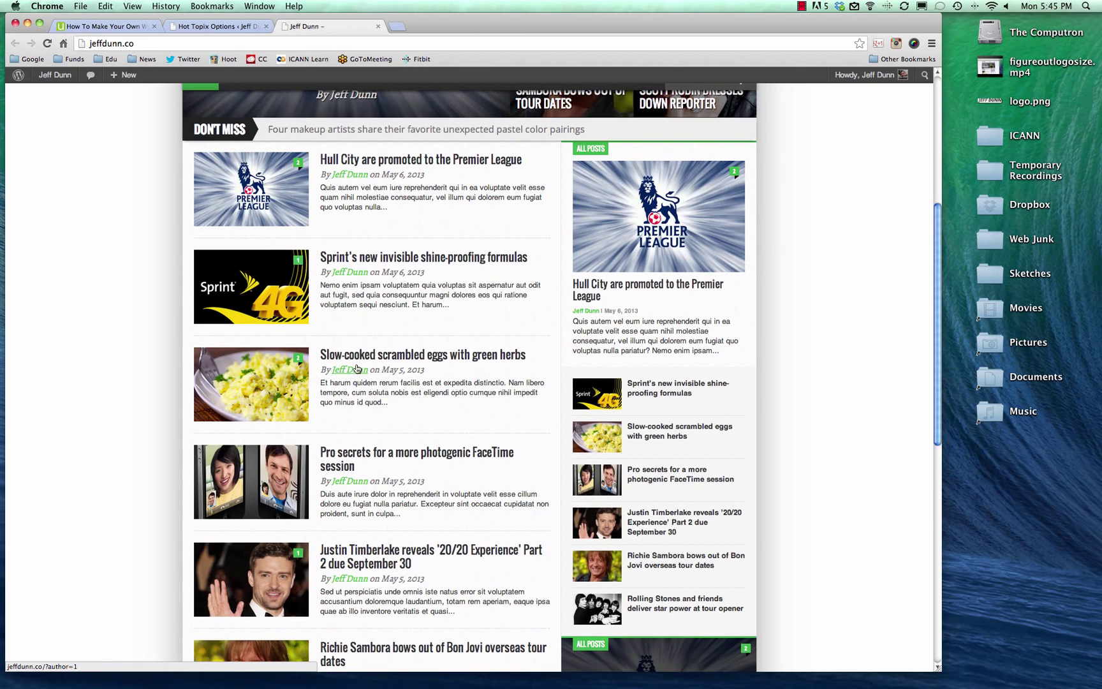
pyautogui.scroll(-3, 357, 368)
pyautogui.scroll(9, 357, 368)
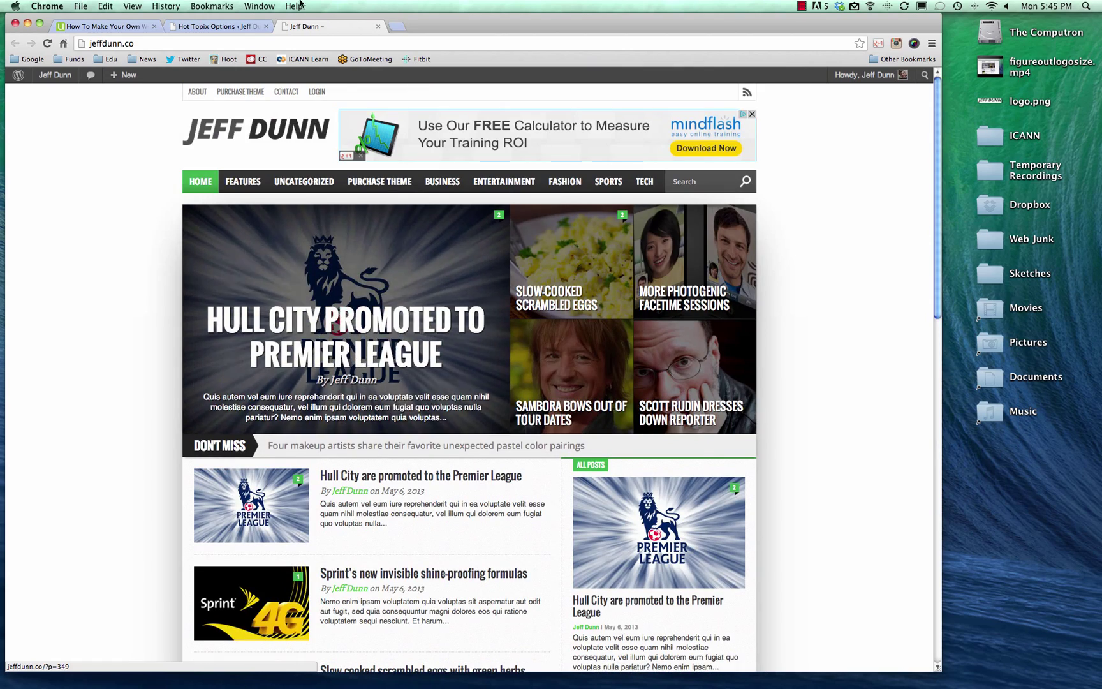
pyautogui.click(177, 29)
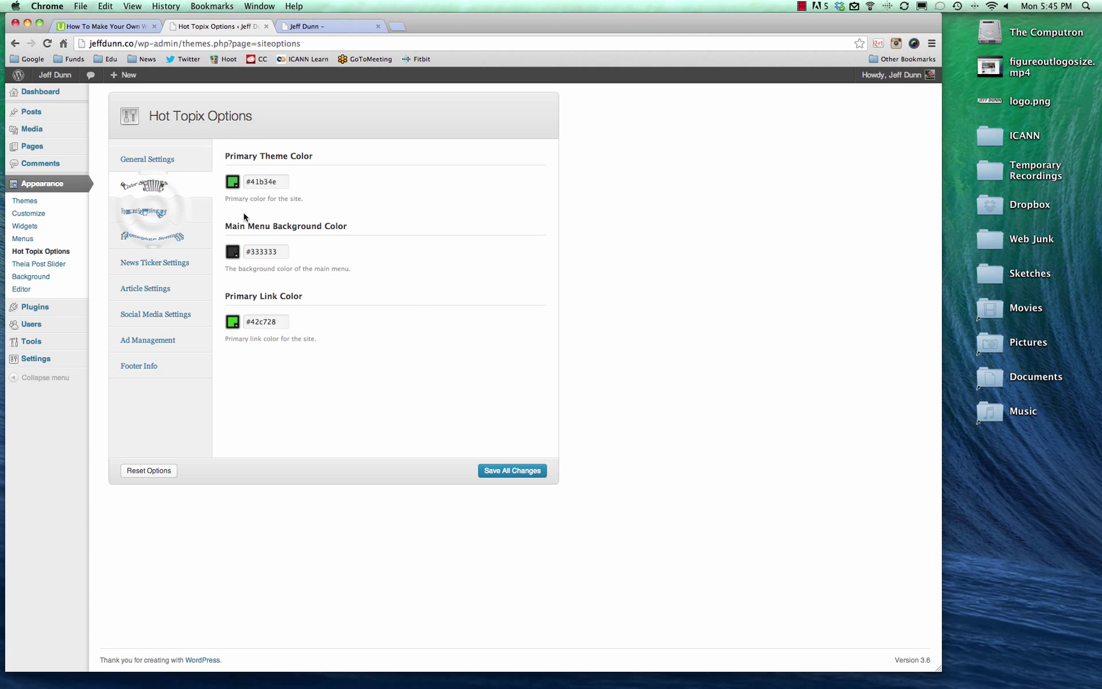
# Step: Review Font Settings, checking the Main Menu Font list (Open Sans Condensed) without changing it
pyautogui.click(153, 212)
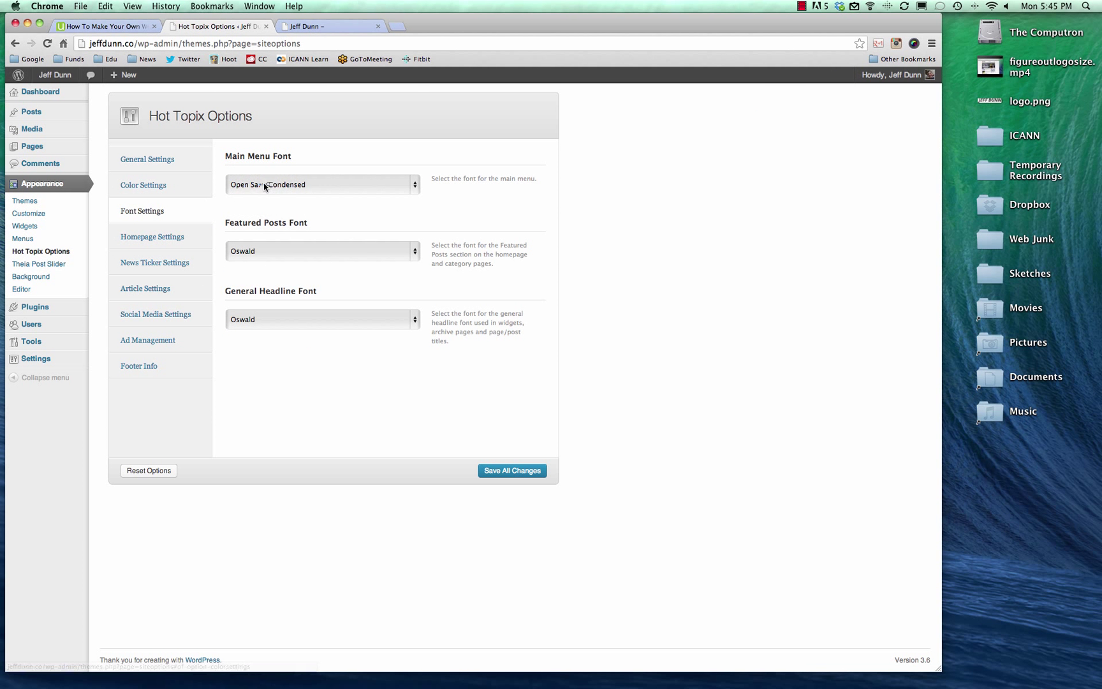
pyautogui.click(264, 183)
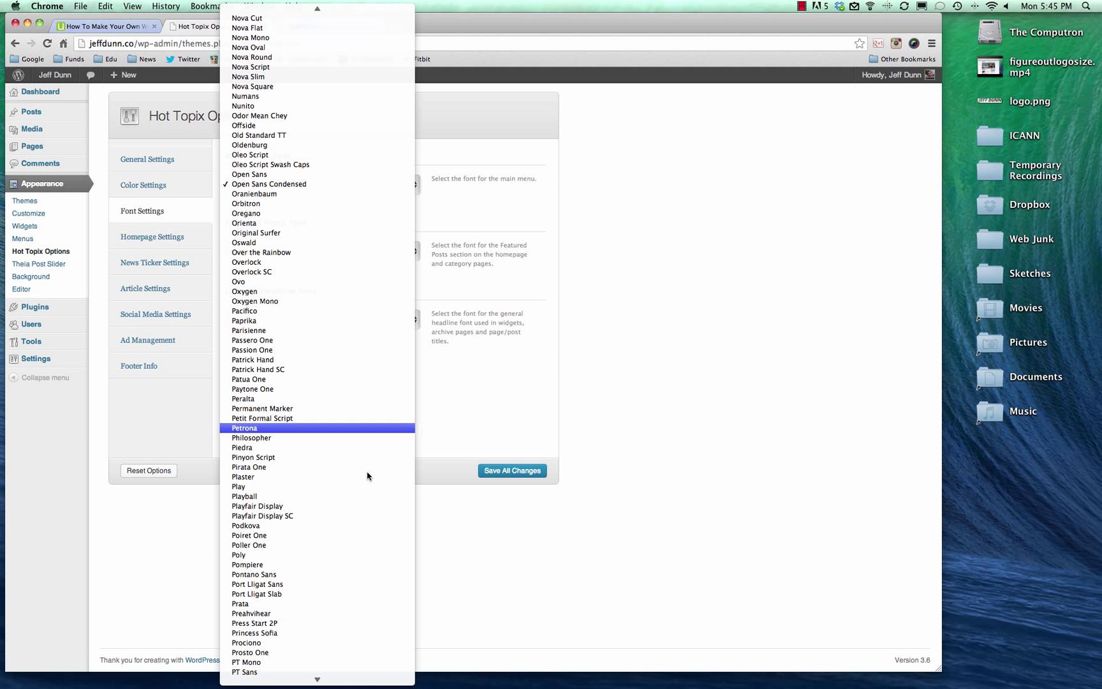
pyautogui.press('Escape')
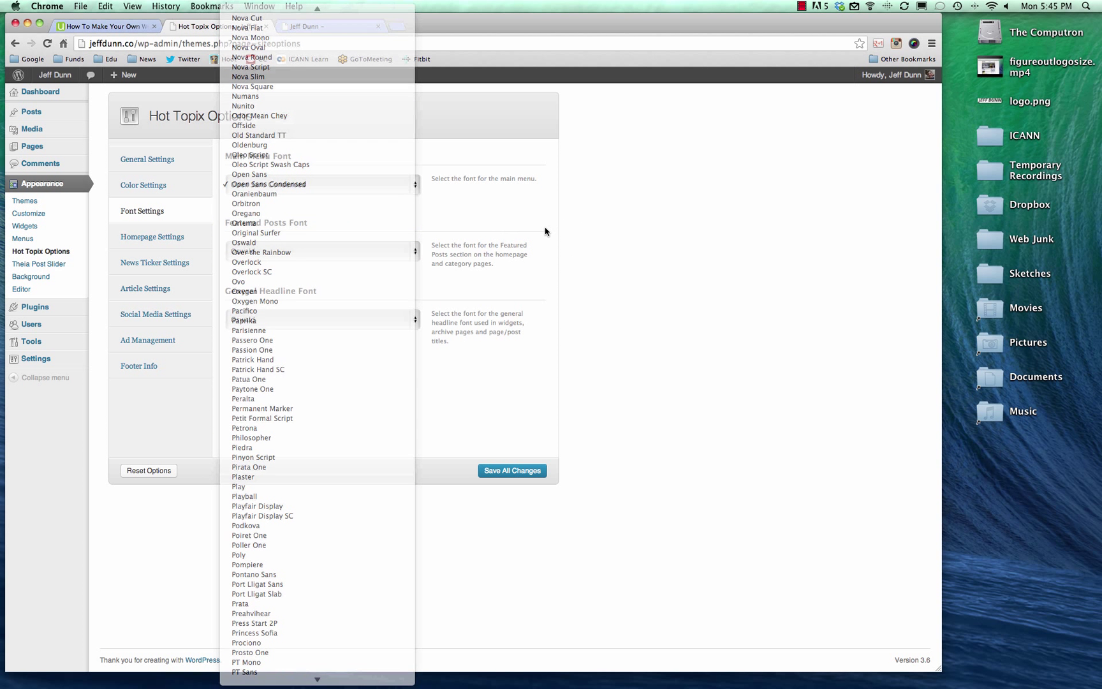
# Step: Search for 'google fonts' in a new tab and open the Google Fonts site
pyautogui.click(401, 26)
pyautogui.write('google fonts')
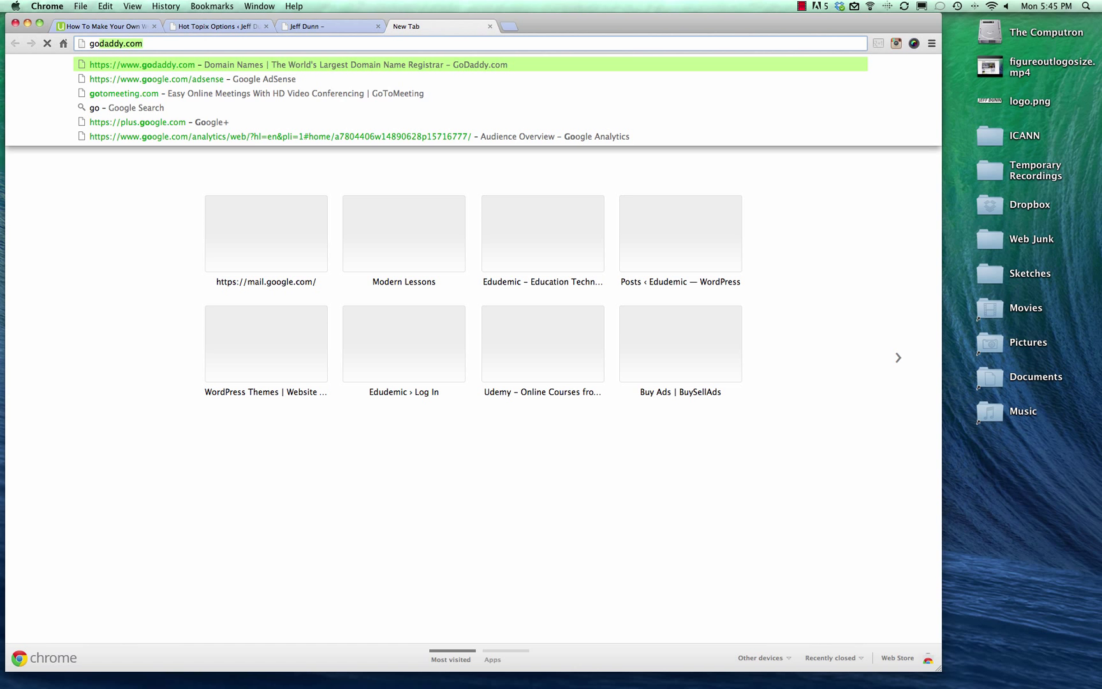
pyautogui.press('Return')
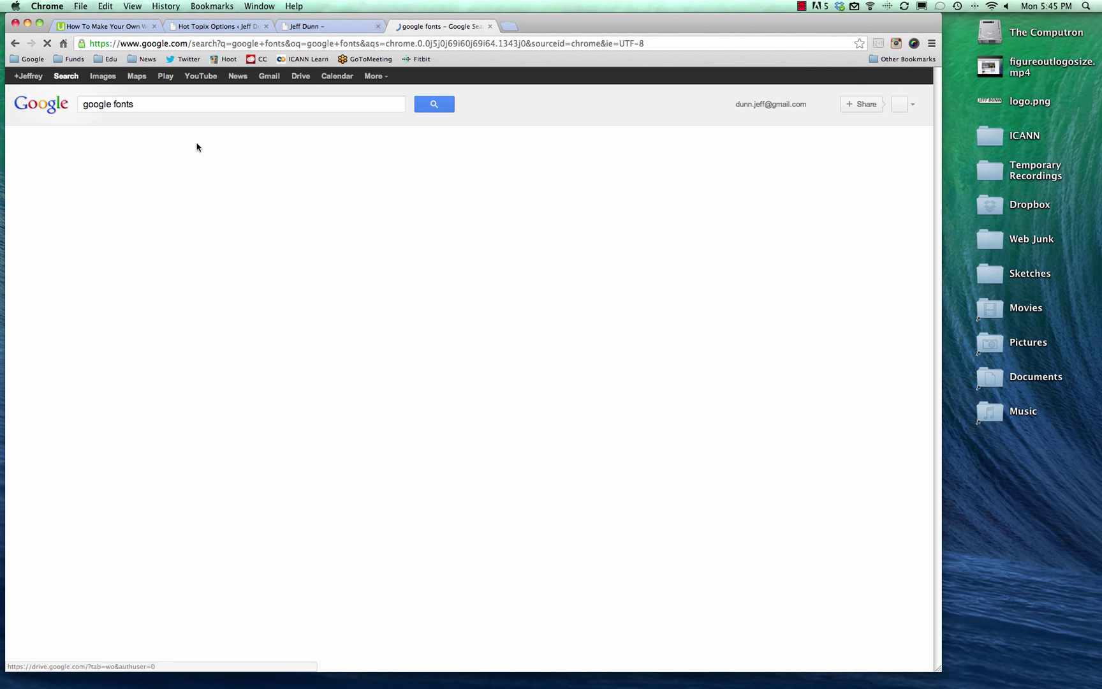
pyautogui.click(116, 249)
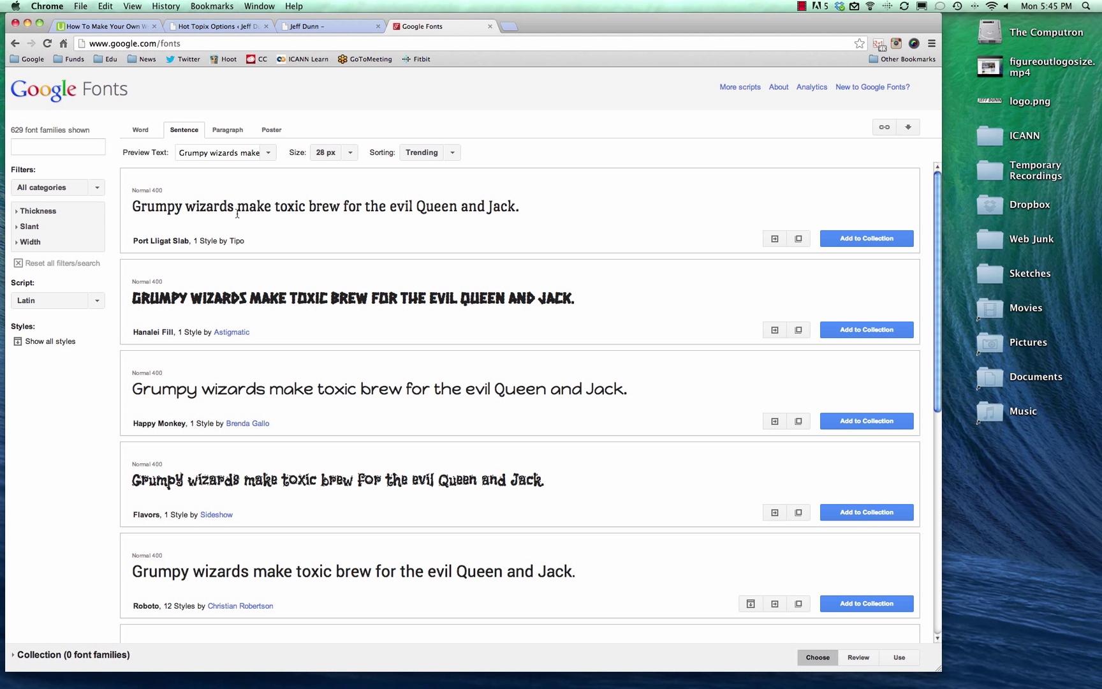
pyautogui.scroll(-12, 237, 214)
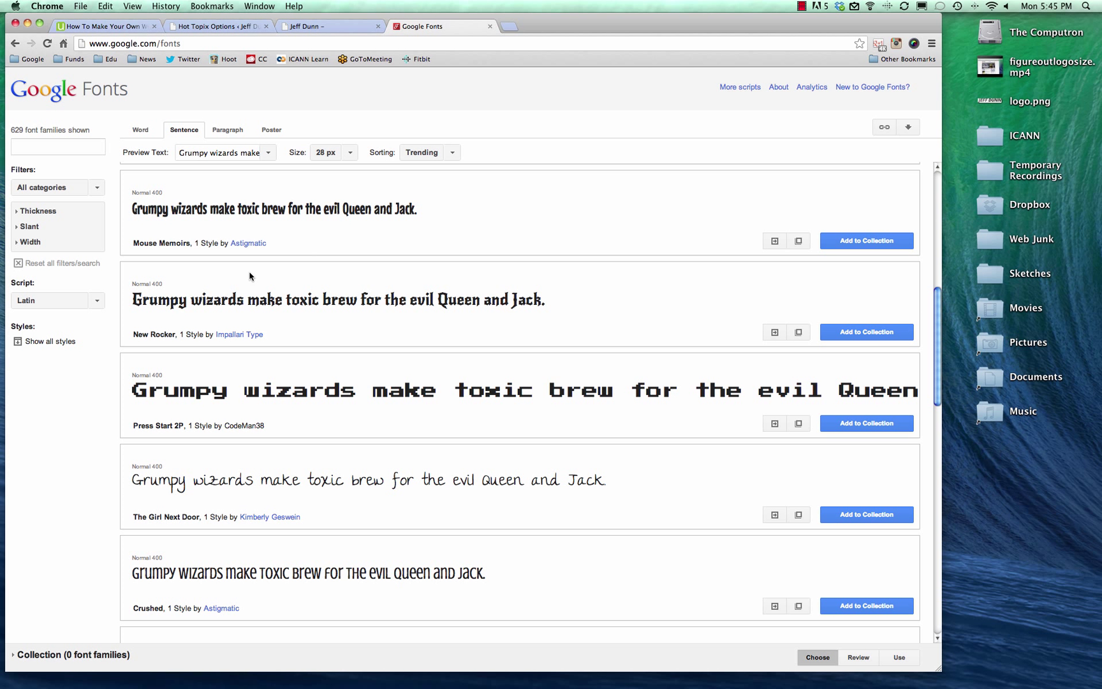
# Step: Replace the preview text with 'This course is great!' and scroll through the font samples
pyautogui.click(220, 153)
pyautogui.press('super+a')
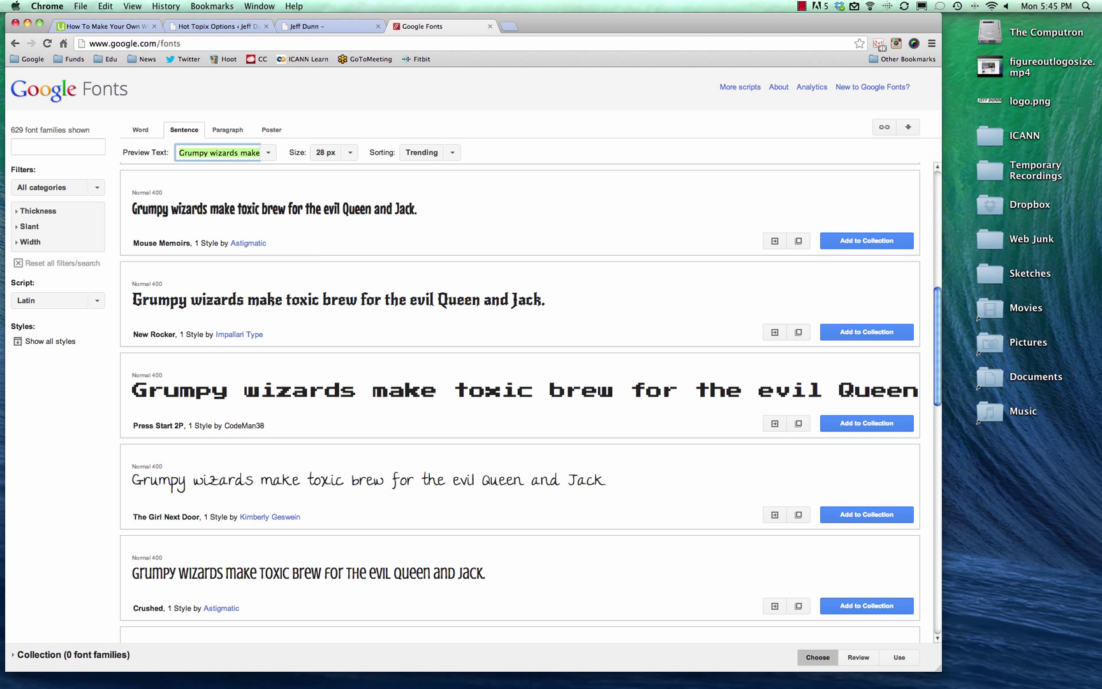
pyautogui.write('This course is great')
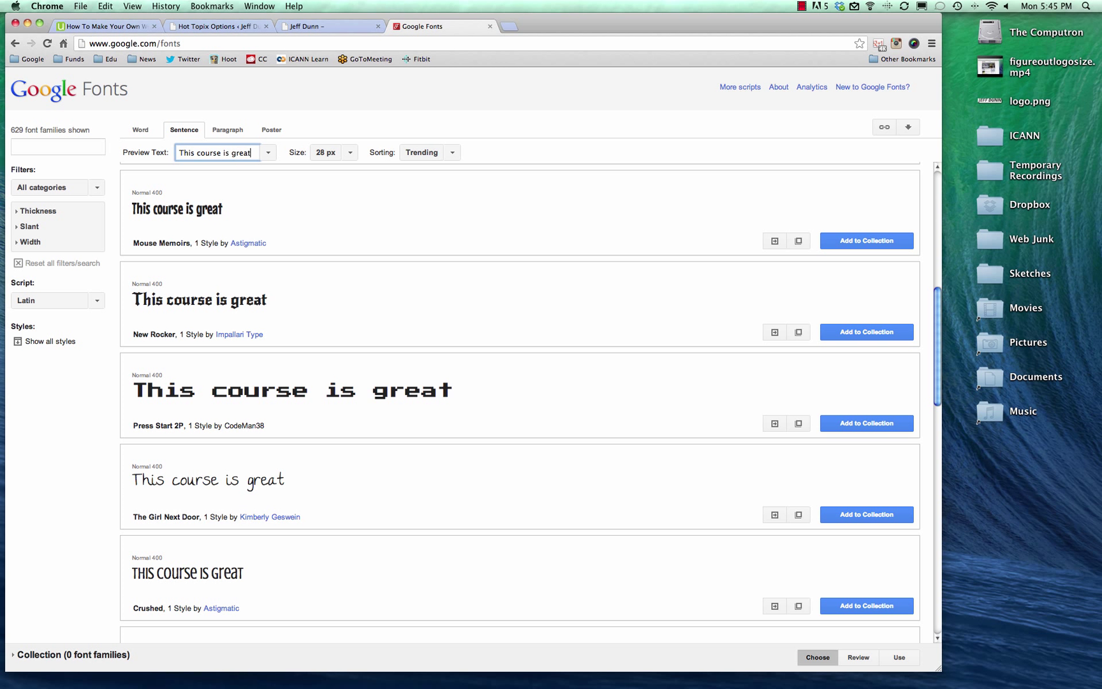
pyautogui.write('!')
pyautogui.scroll(-5, 265, 218)
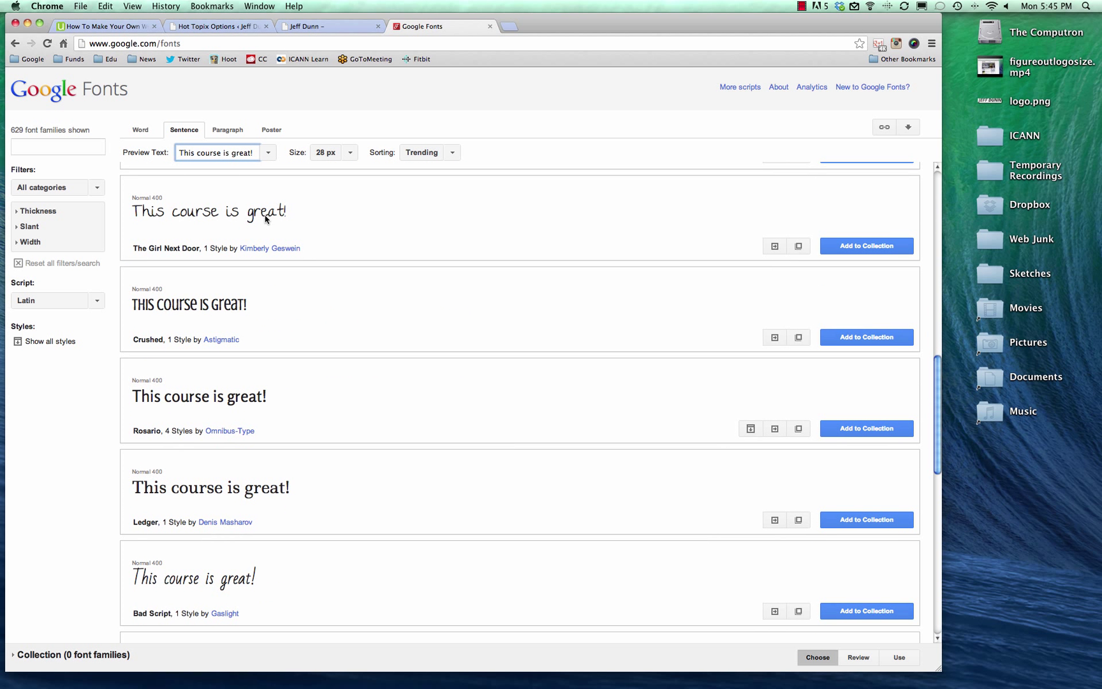
pyautogui.scroll(-3, 265, 218)
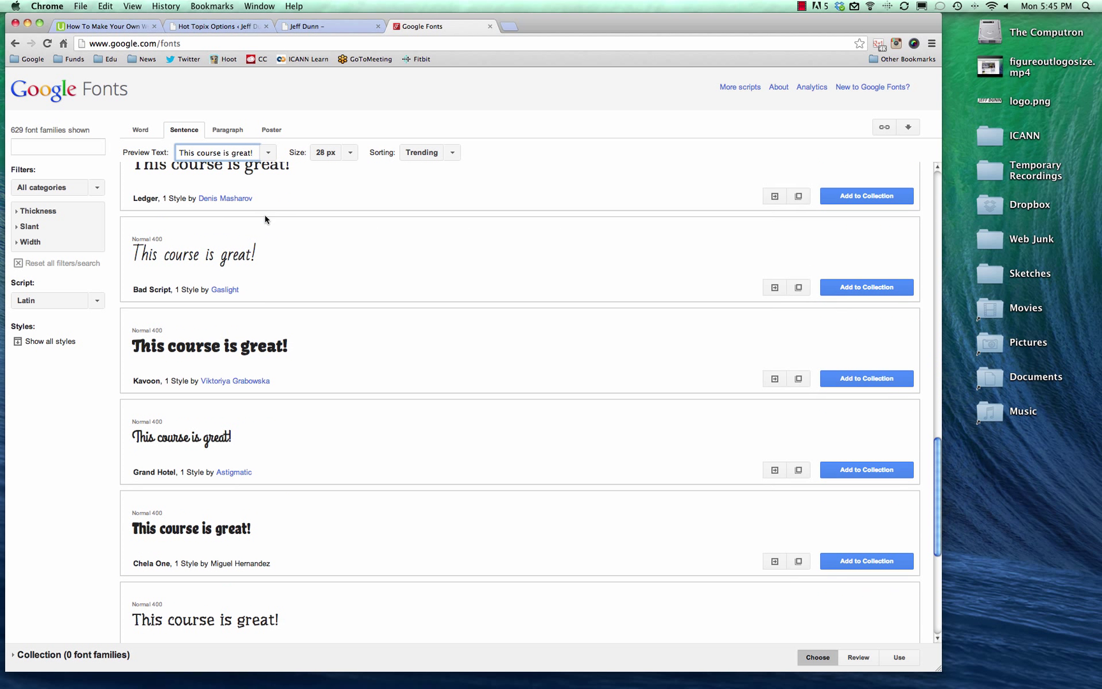
# Step: Glance at the live site, then review the Main Menu Font list without changing it
pyautogui.click(321, 29)
pyautogui.click(213, 26)
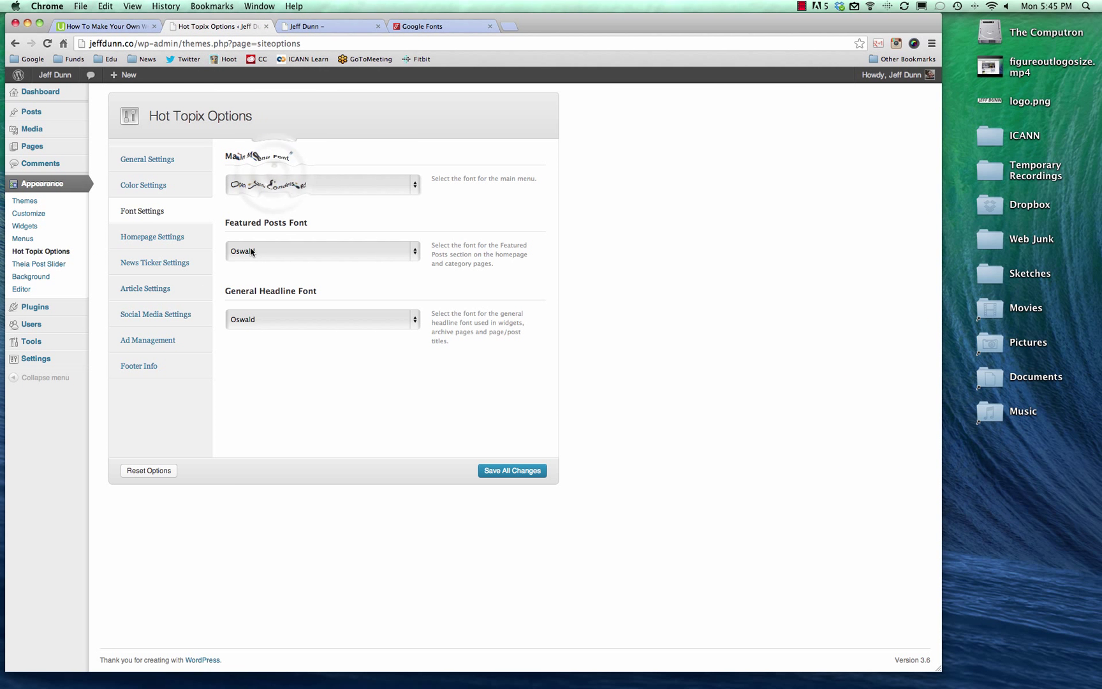
pyautogui.click(276, 184)
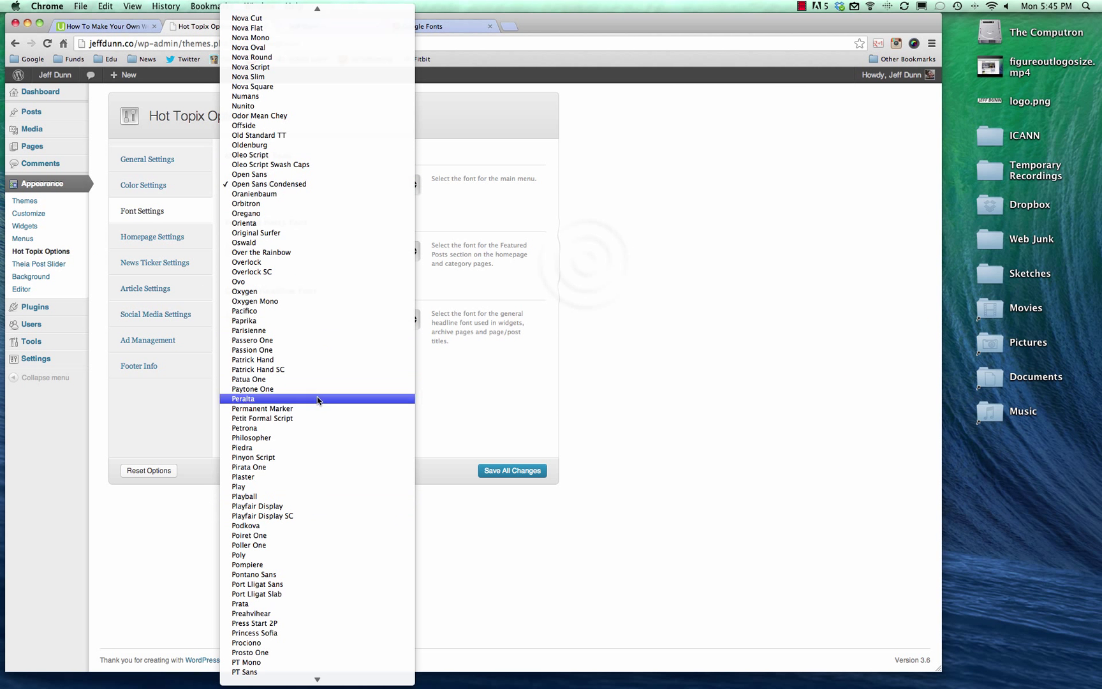
pyautogui.click(575, 263)
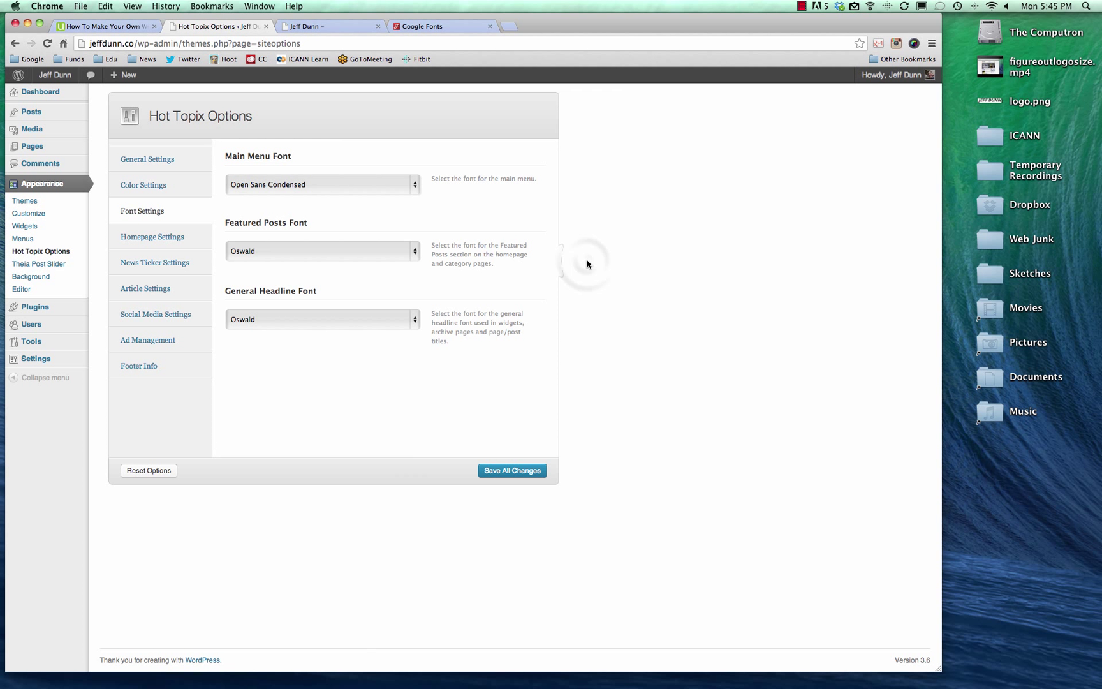
# Step: Keep the Homepage Layout on Blog and scroll the live homepage to compare
pyautogui.click(163, 237)
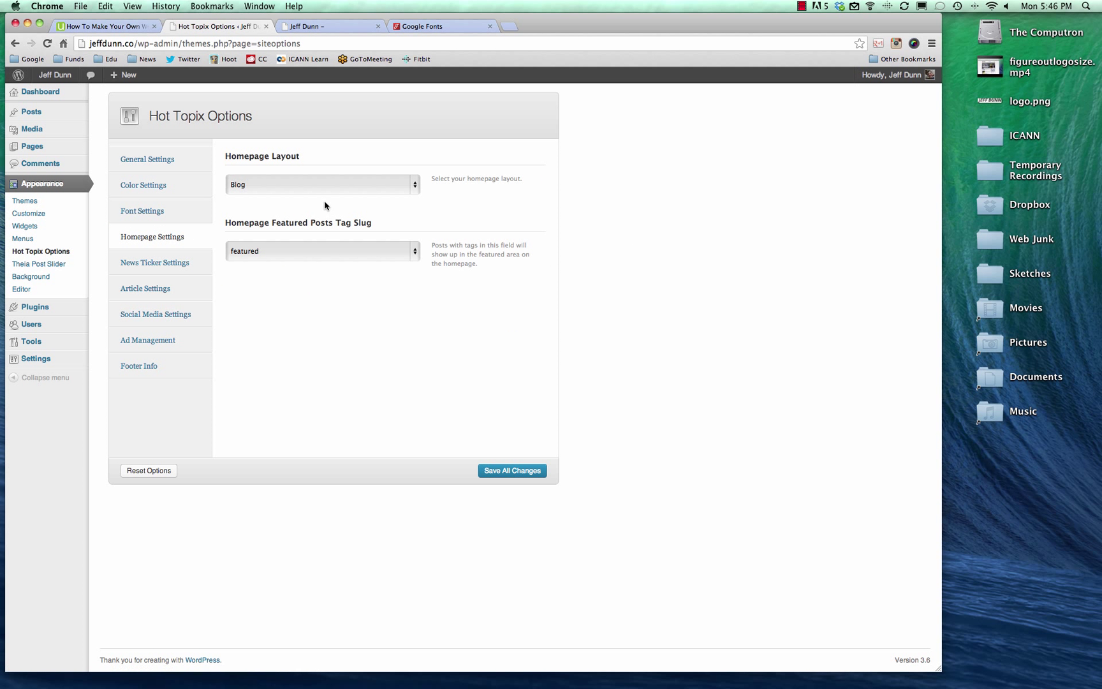
pyautogui.click(251, 186)
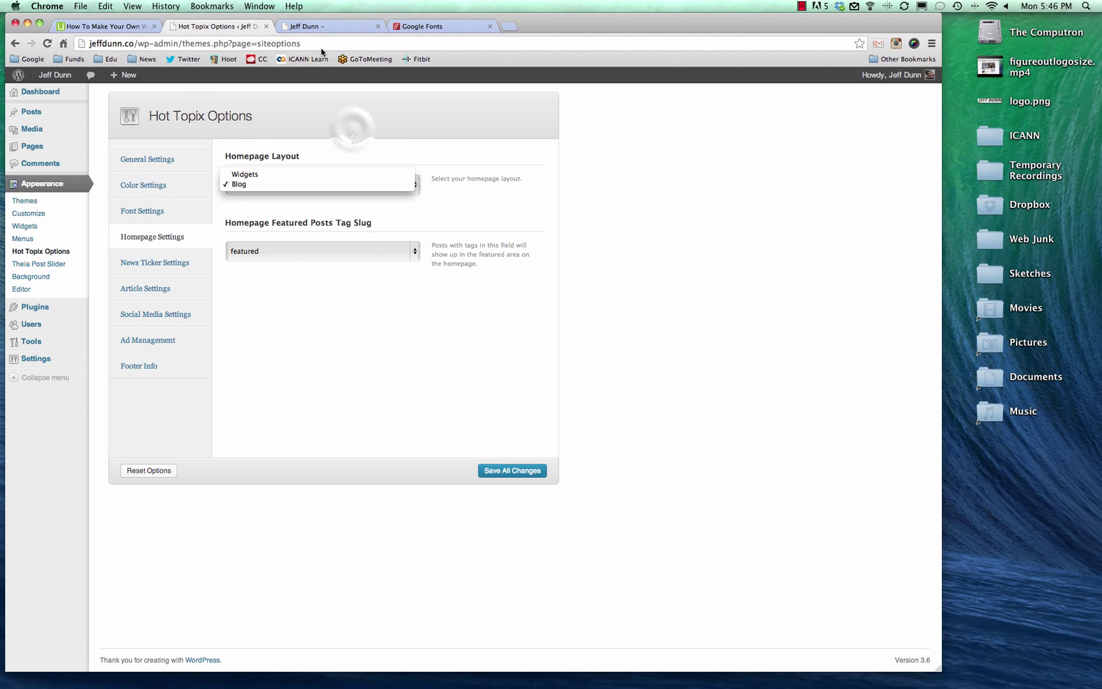
pyautogui.click(349, 131)
pyautogui.click(313, 28)
pyautogui.scroll(-10, 285, 297)
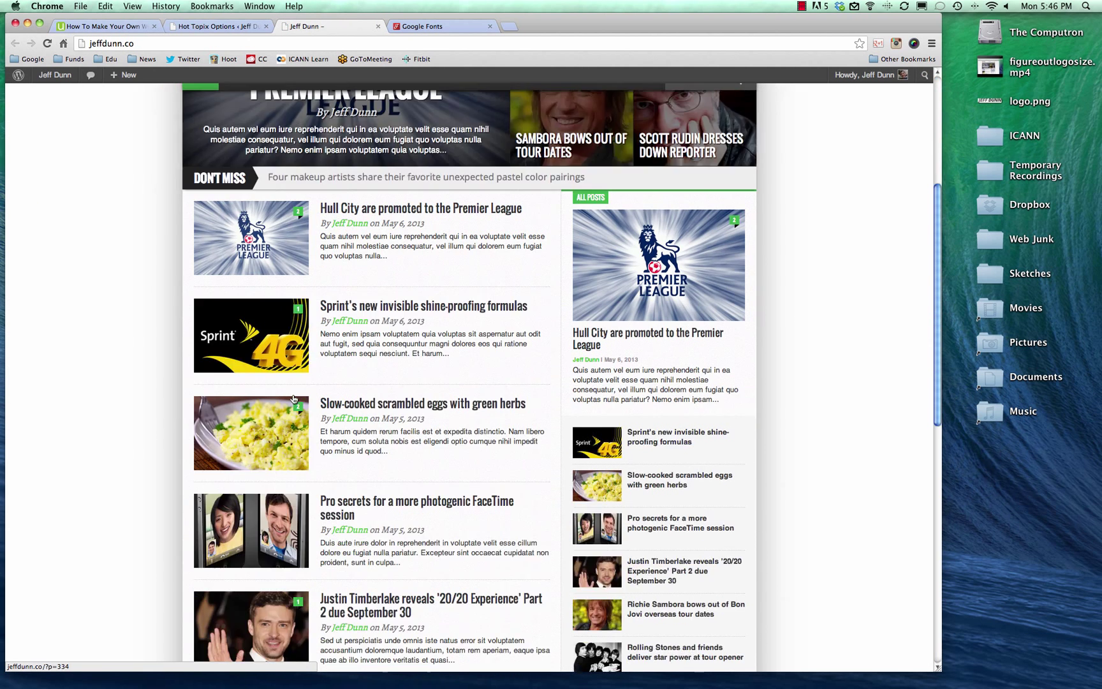
pyautogui.scroll(-5, 285, 297)
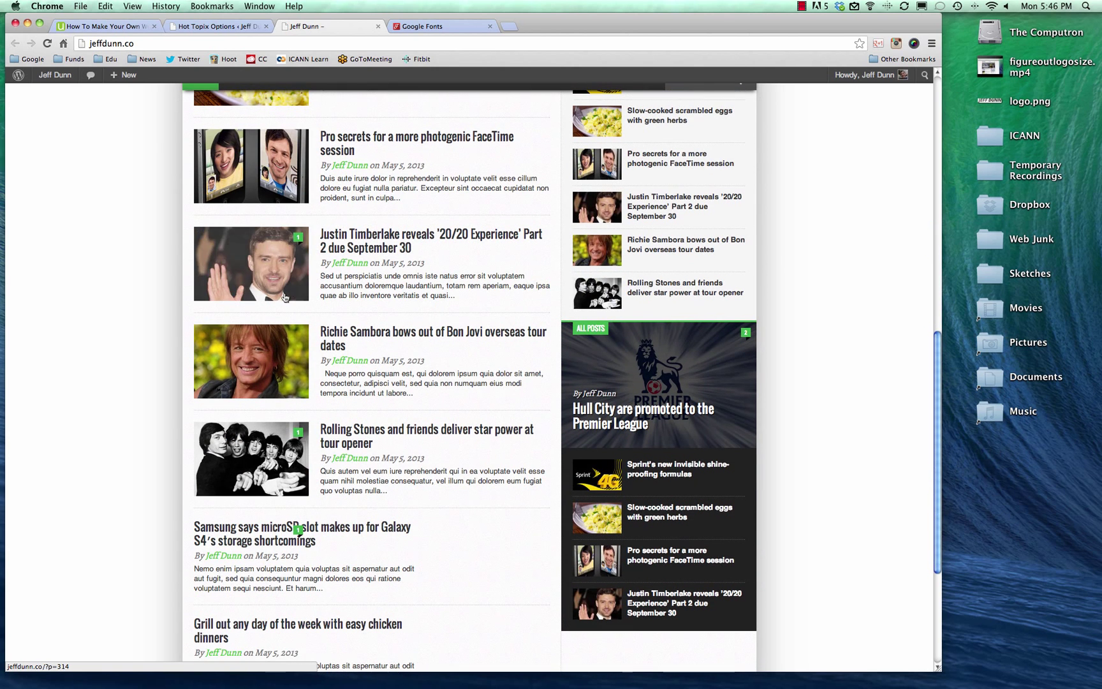
pyautogui.click(221, 27)
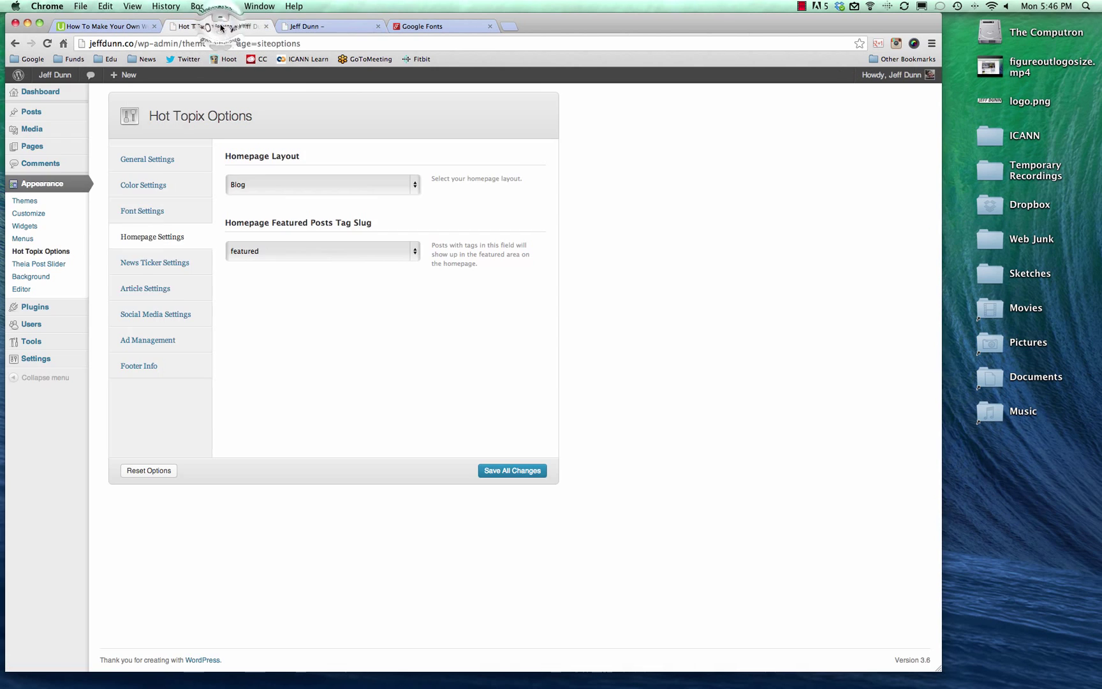
# Step: Review the News Ticker settings against the ticker on the live site
pyautogui.click(150, 263)
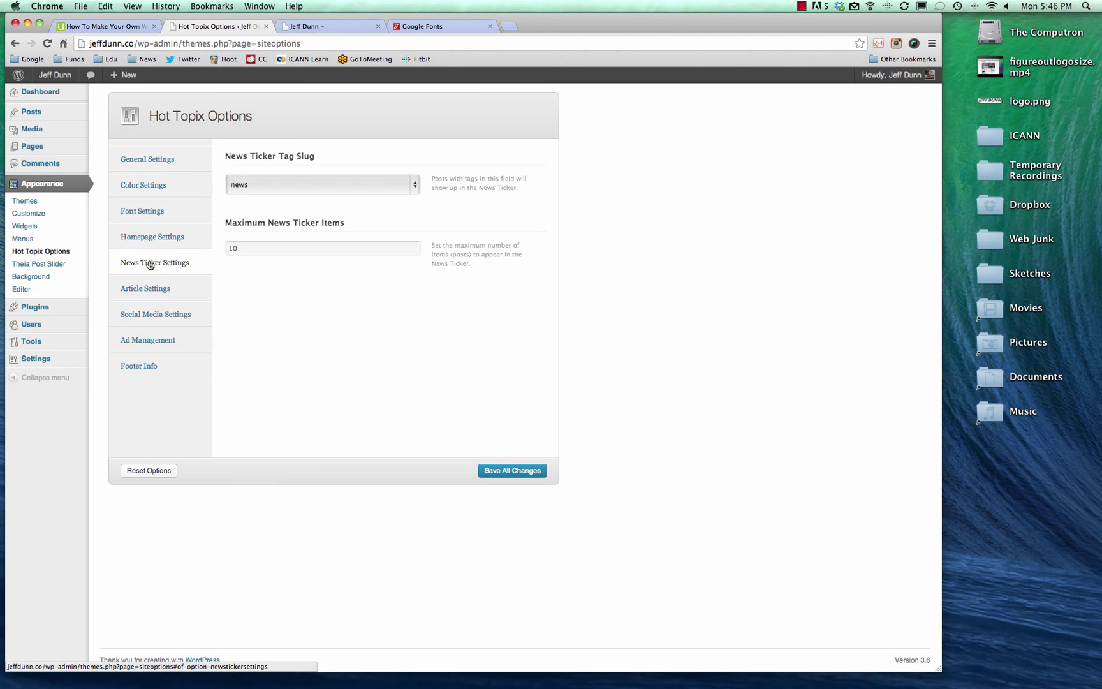
pyautogui.click(322, 27)
pyautogui.scroll(10, 441, 203)
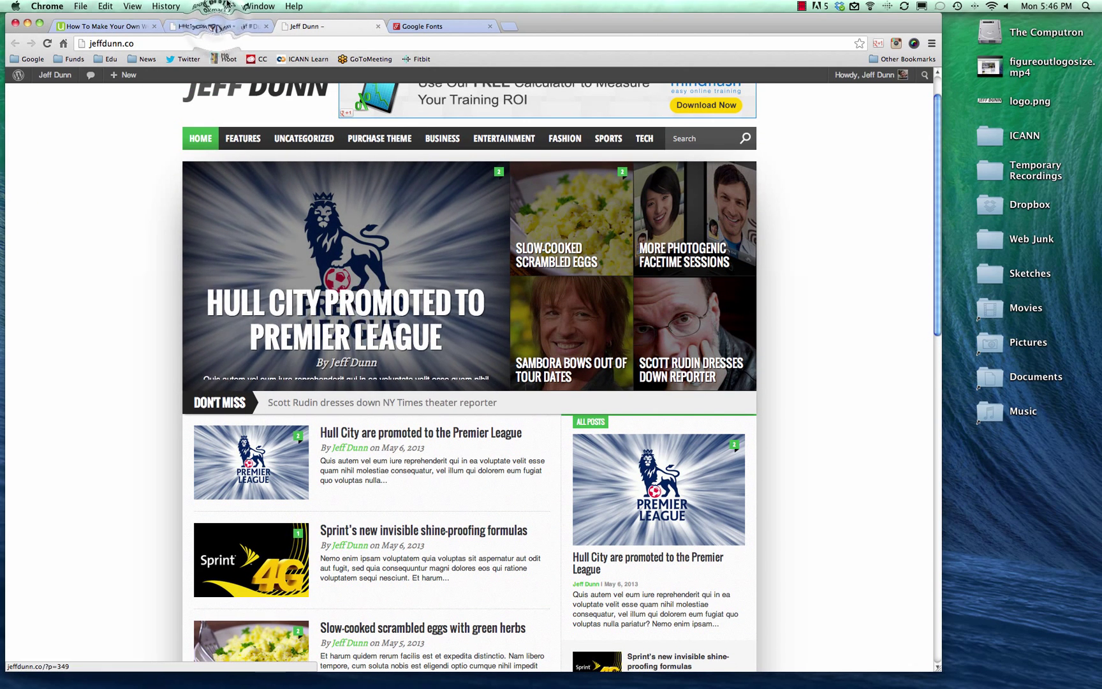
pyautogui.click(214, 27)
# Step: Open Article Settings and look over the Hull City article on the live site
pyautogui.click(137, 288)
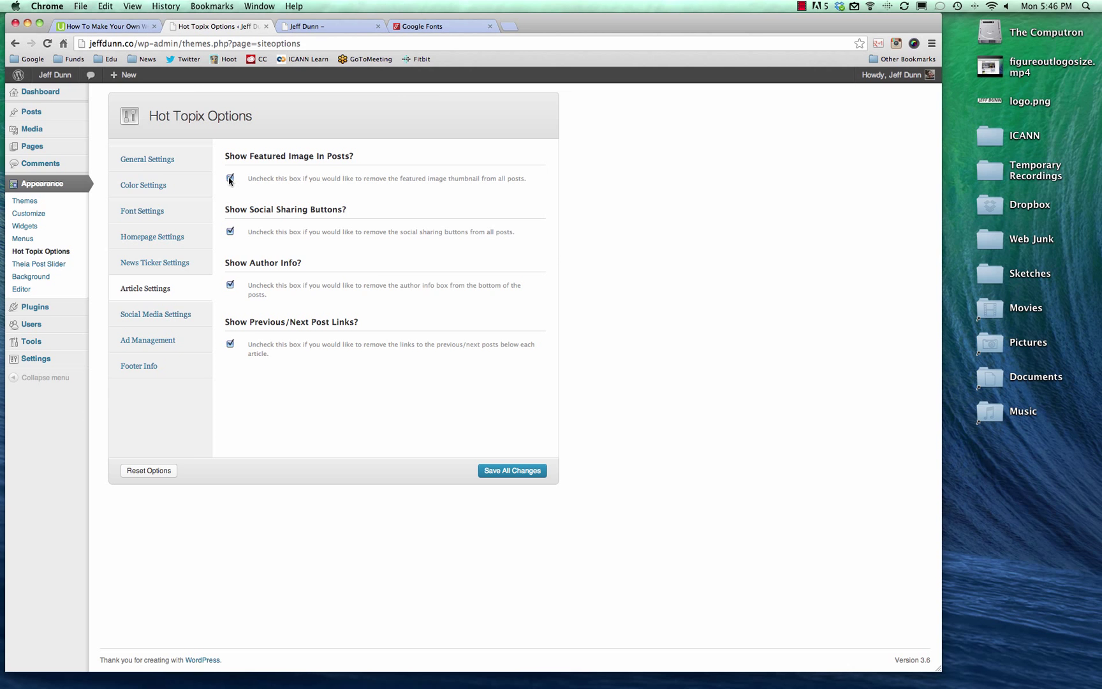
pyautogui.click(319, 26)
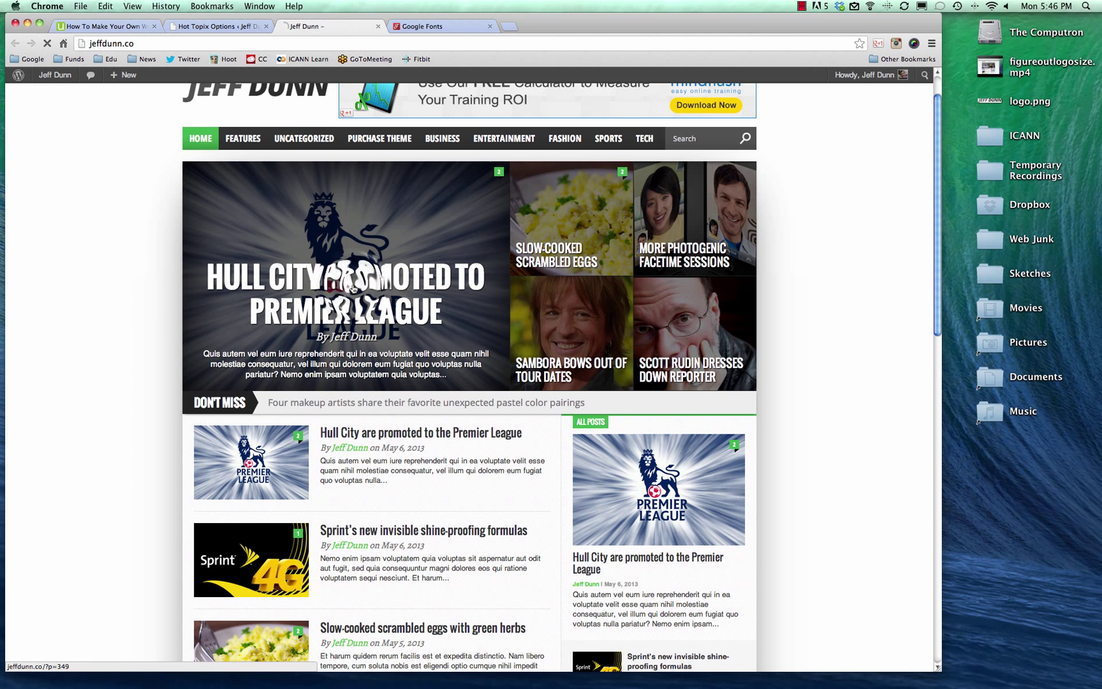
pyautogui.click(353, 288)
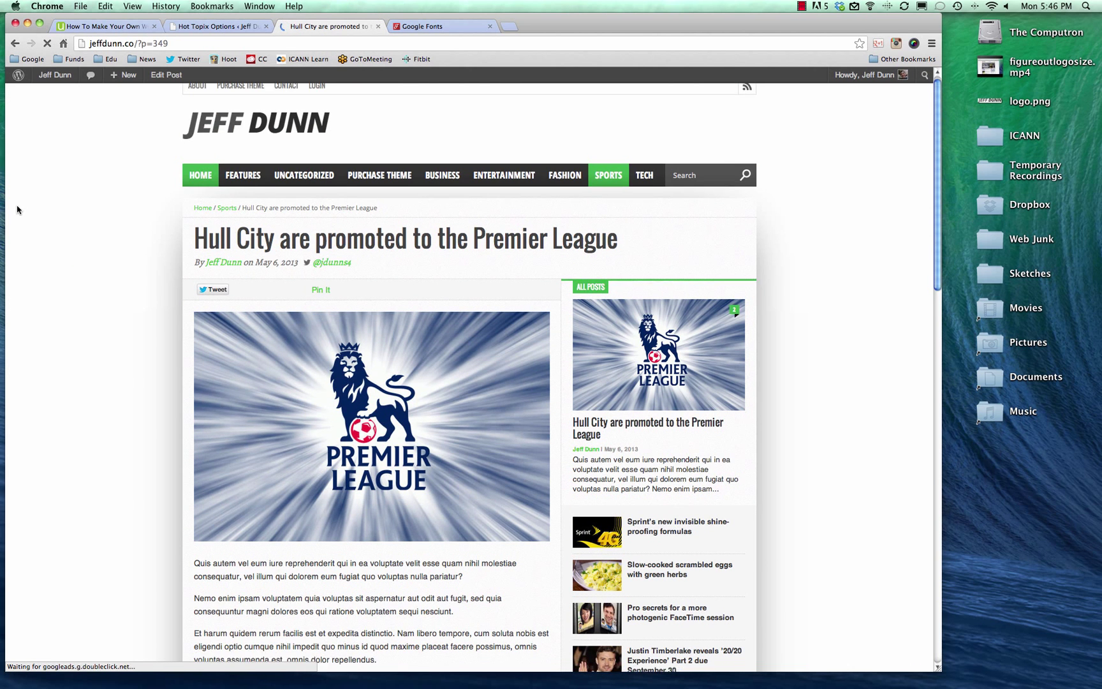
pyautogui.scroll(-3, 19, 209)
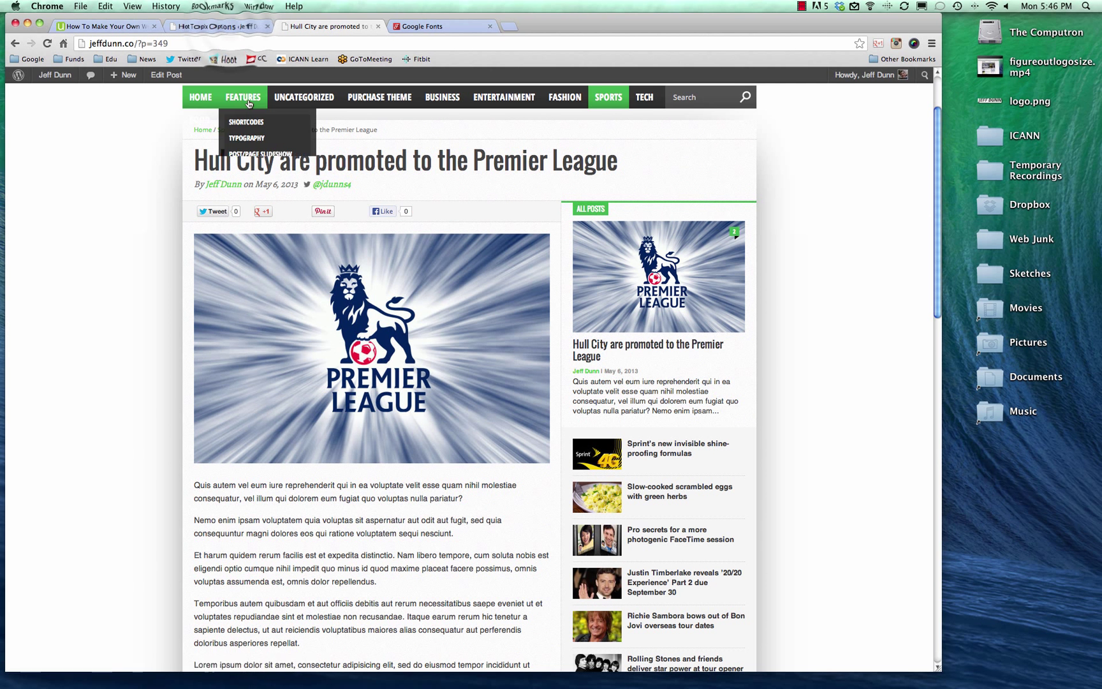
pyautogui.click(216, 27)
# Step: Save Show Featured Image In Posts off, confirm the article image disappears, then re-tick it
pyautogui.click(230, 177)
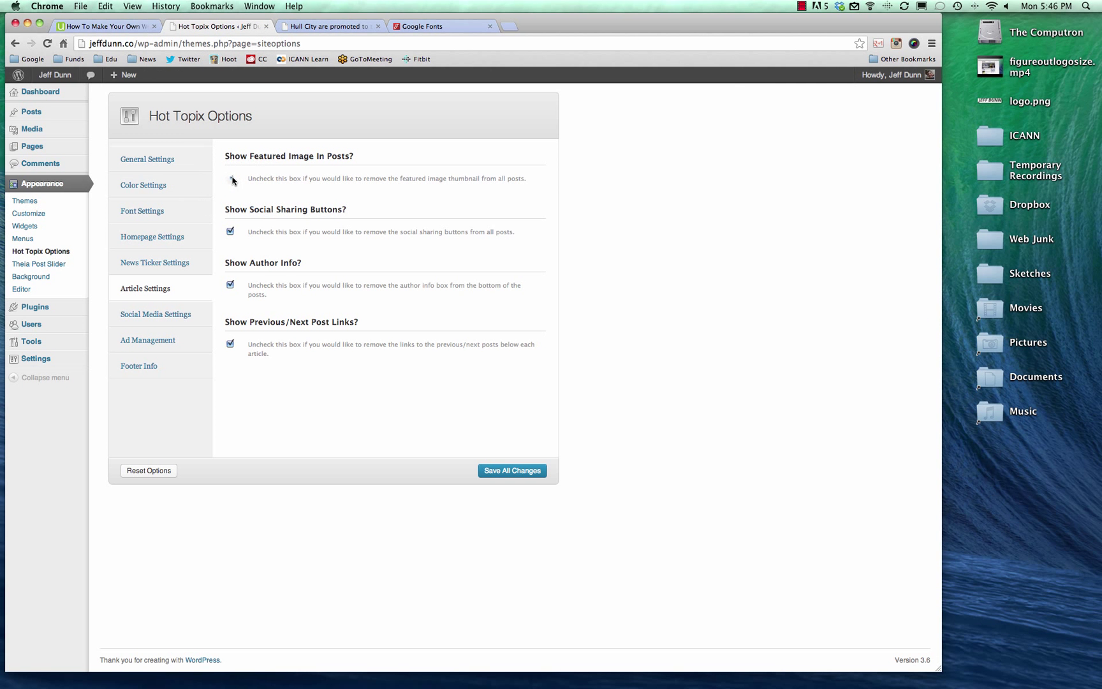
pyautogui.click(512, 470)
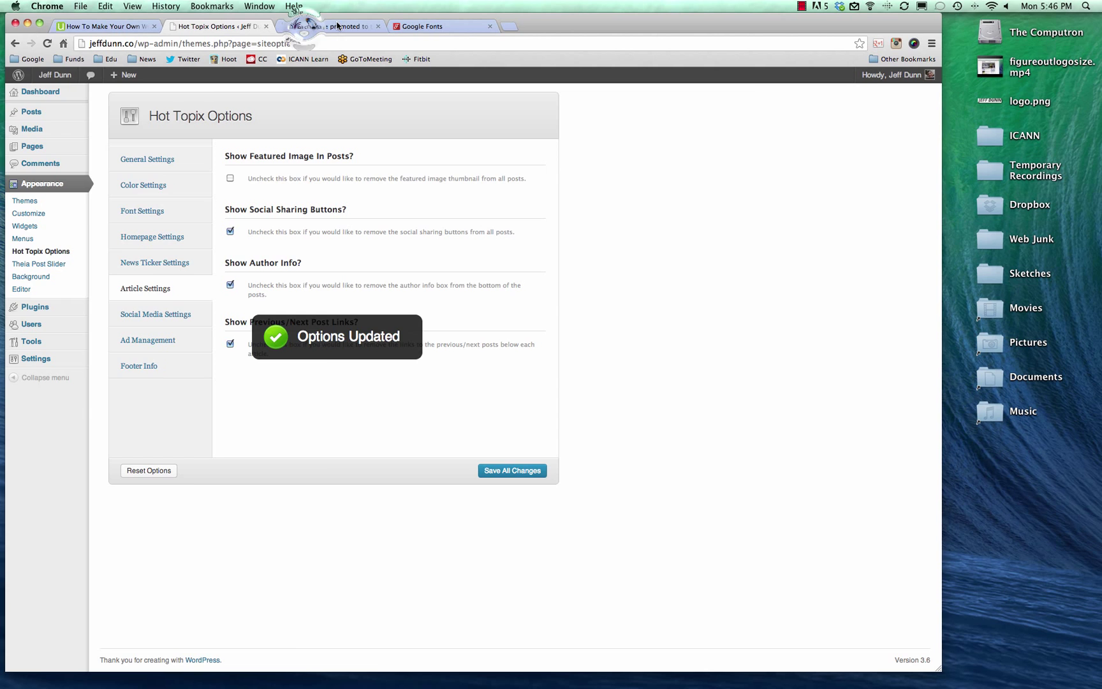
pyautogui.click(300, 26)
pyautogui.click(47, 43)
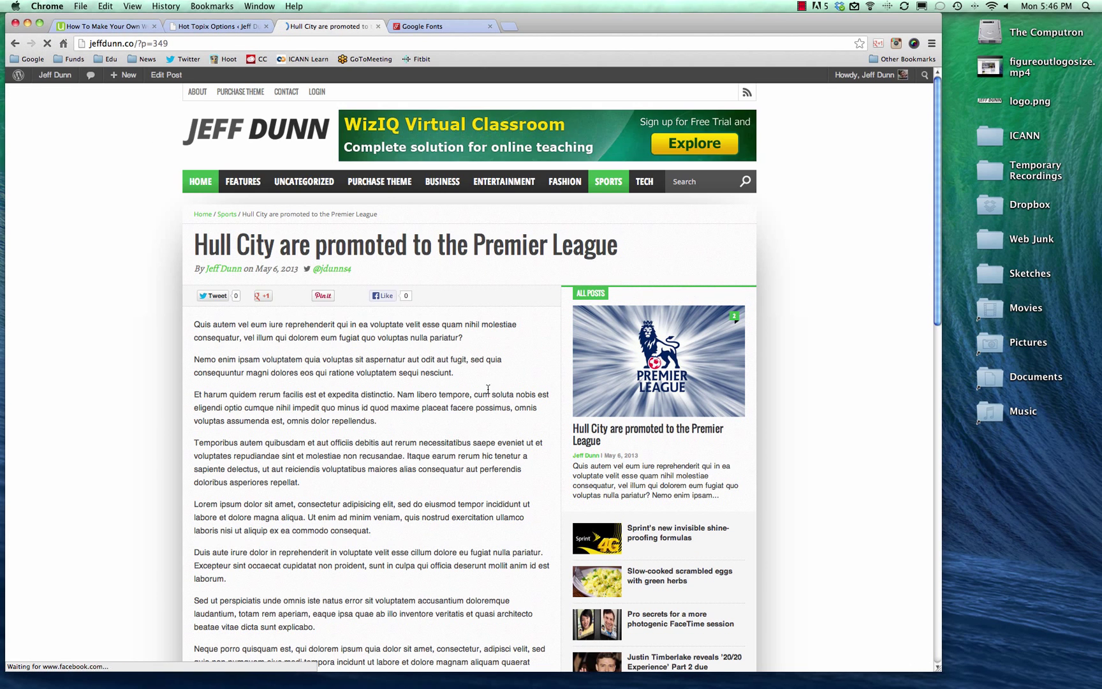
pyautogui.click(227, 26)
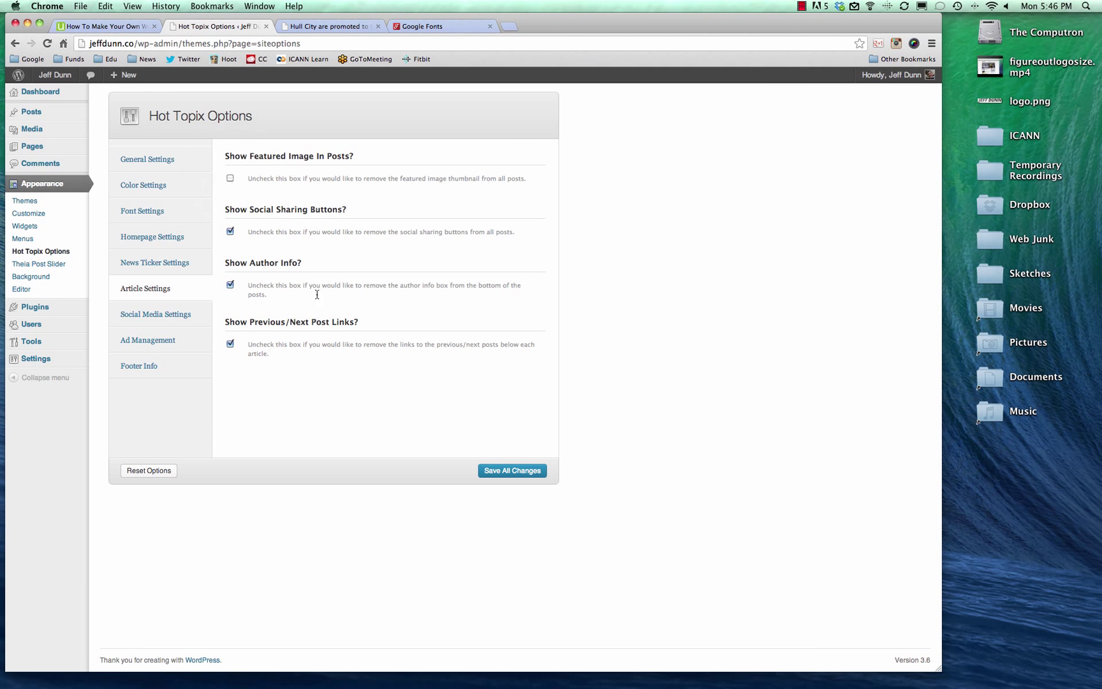
pyautogui.click(231, 177)
# Step: Open the Social Media Settings fields and compare with the Hull City article header
pyautogui.click(145, 289)
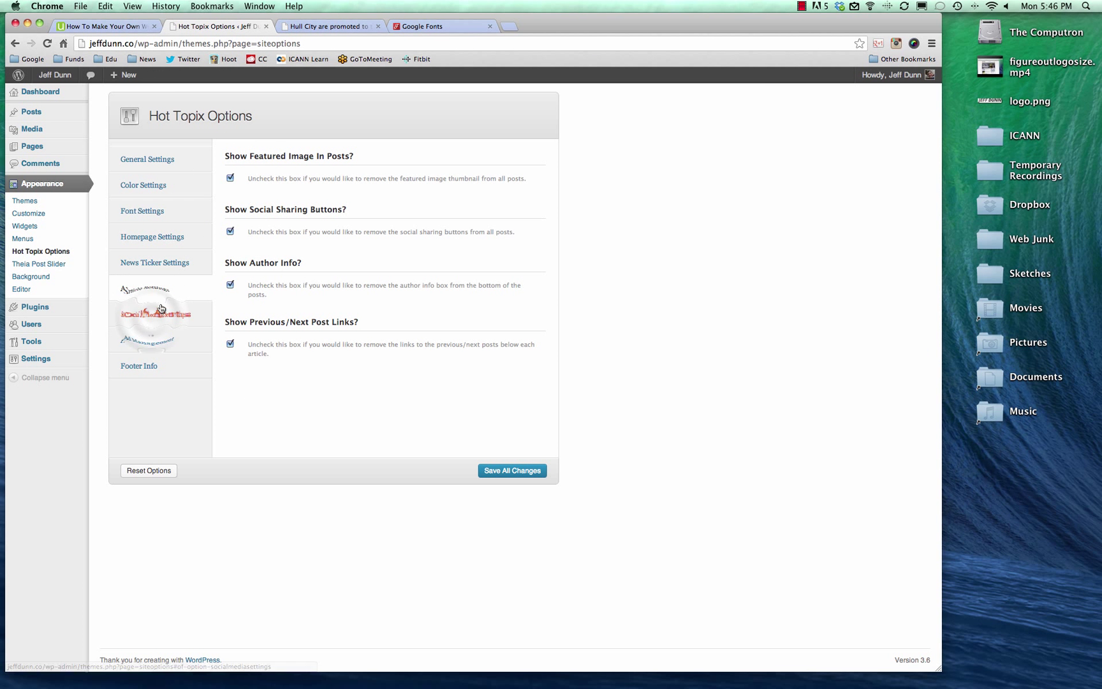
pyautogui.click(155, 314)
pyautogui.scroll(-3, 511, 179)
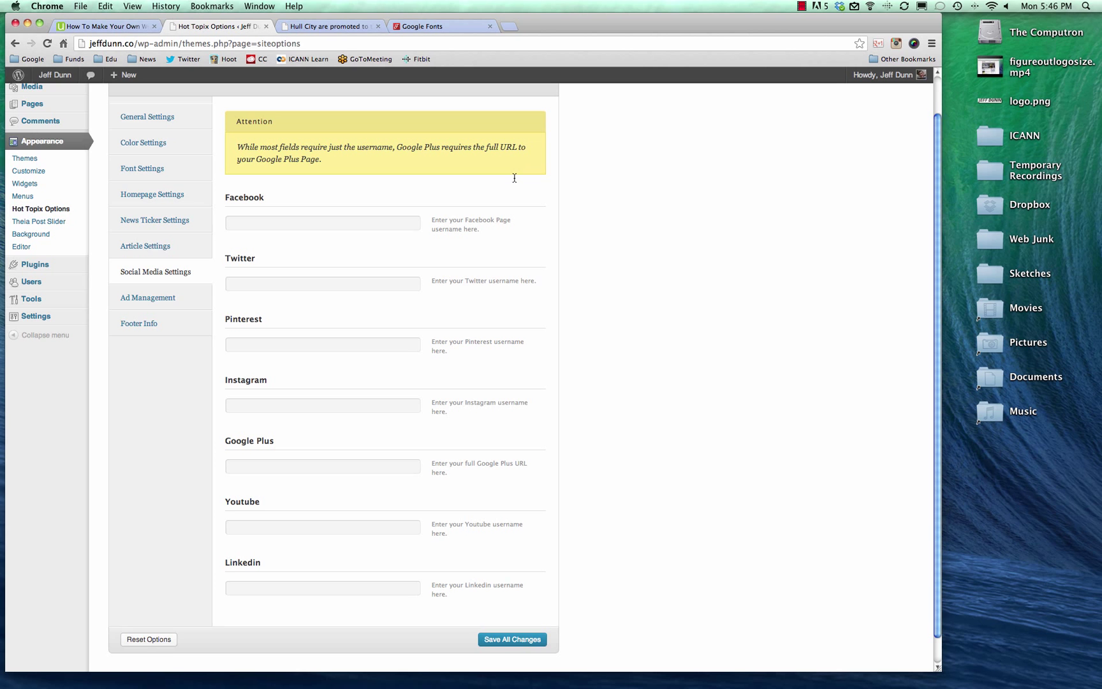
pyautogui.click(326, 27)
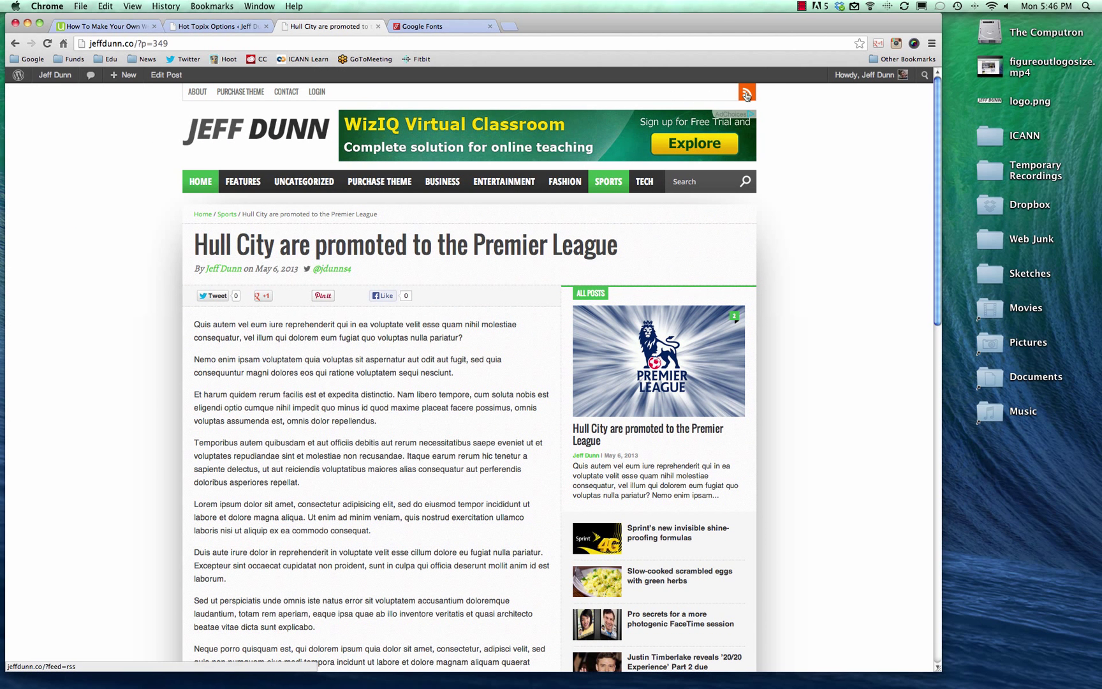
pyautogui.click(214, 27)
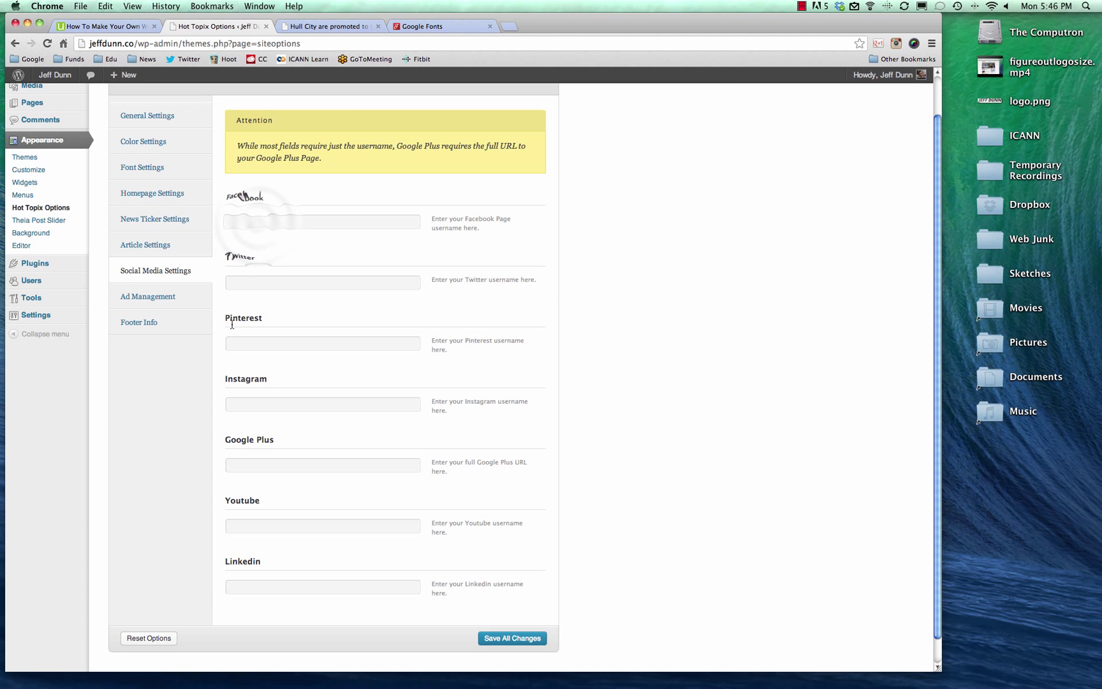
# Step: Enter the owner's username in each social field except Google Plus and save
pyautogui.click(259, 224)
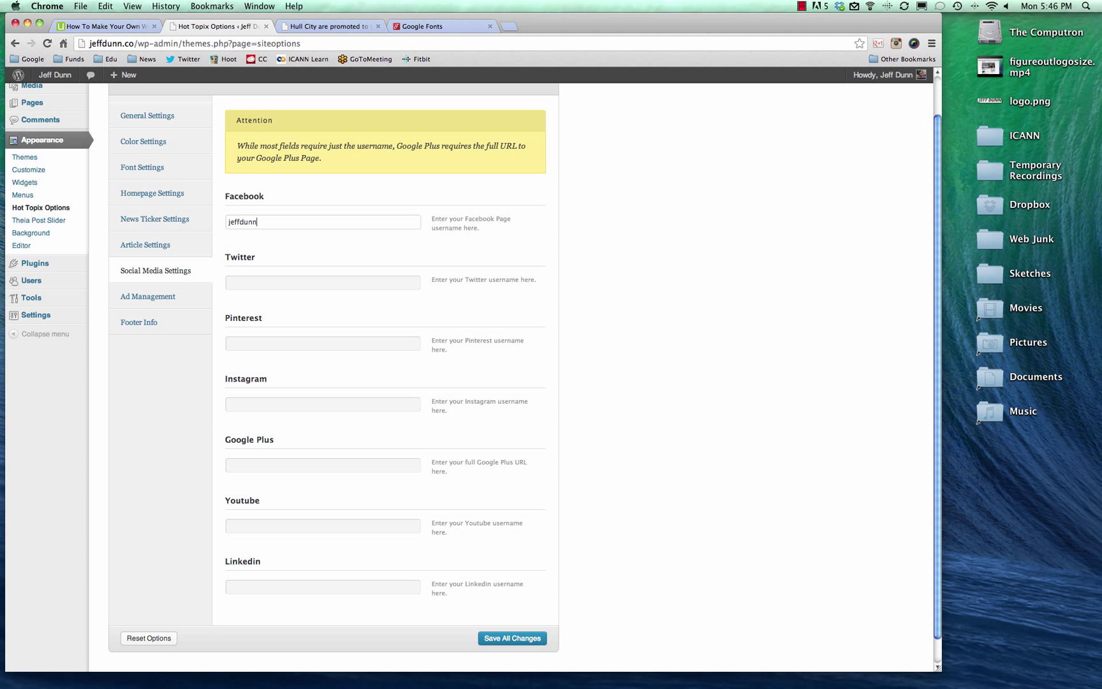
pyautogui.click(323, 282)
pyautogui.press('Tab')
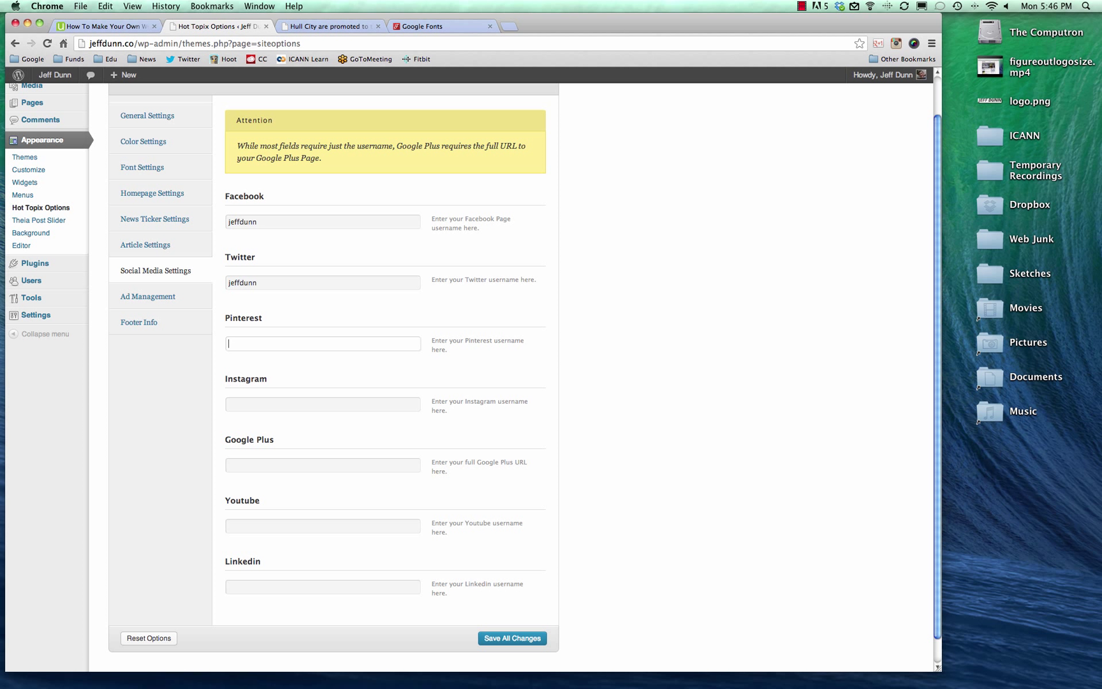
pyautogui.write('jeffdunn')
pyautogui.press('Tab')
pyautogui.press('Tab')
pyautogui.press('Tab')
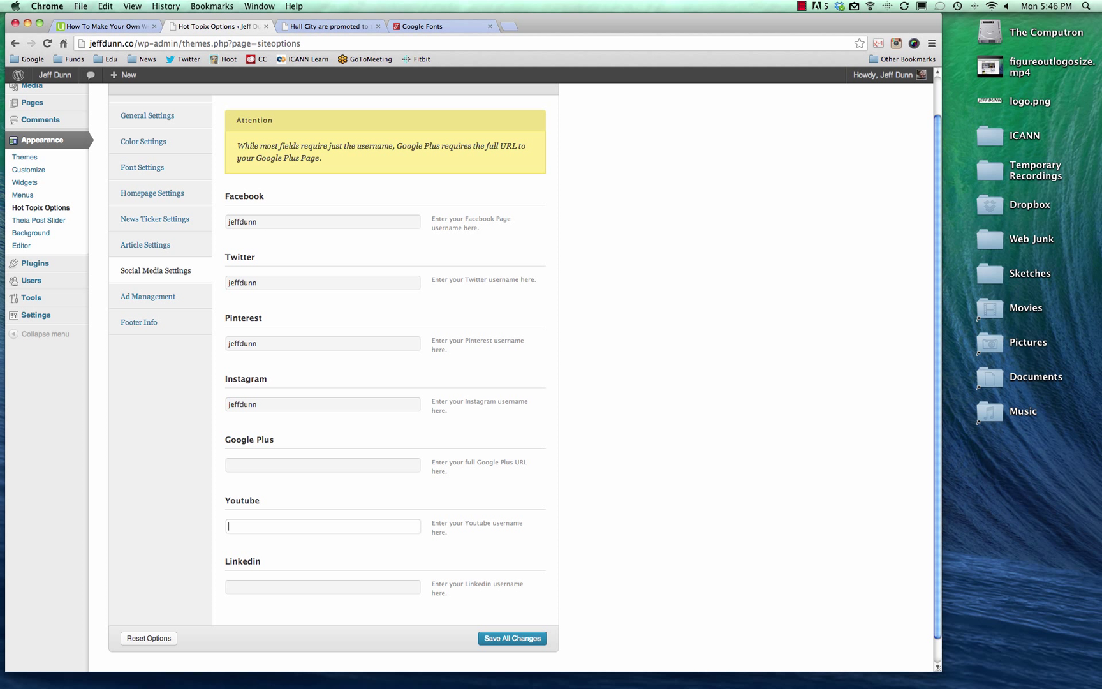
pyautogui.write('jeffdunn')
pyautogui.press('Tab')
pyautogui.press('Return')
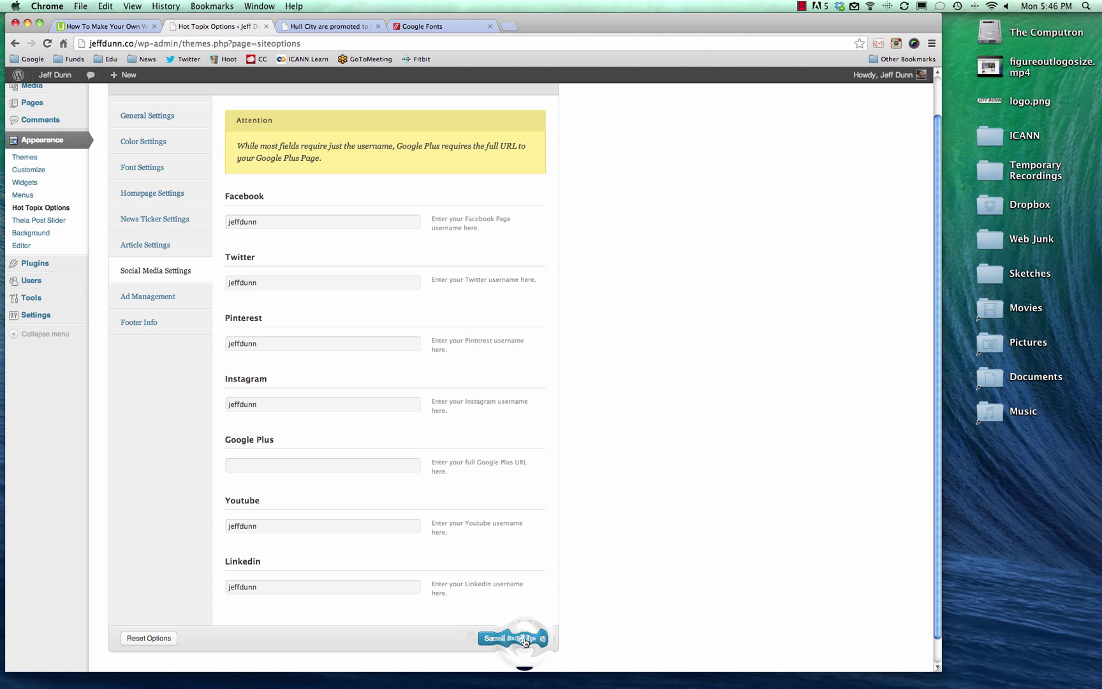
# Step: Reload the article to confirm the new social icons appear in the header
pyautogui.click(326, 26)
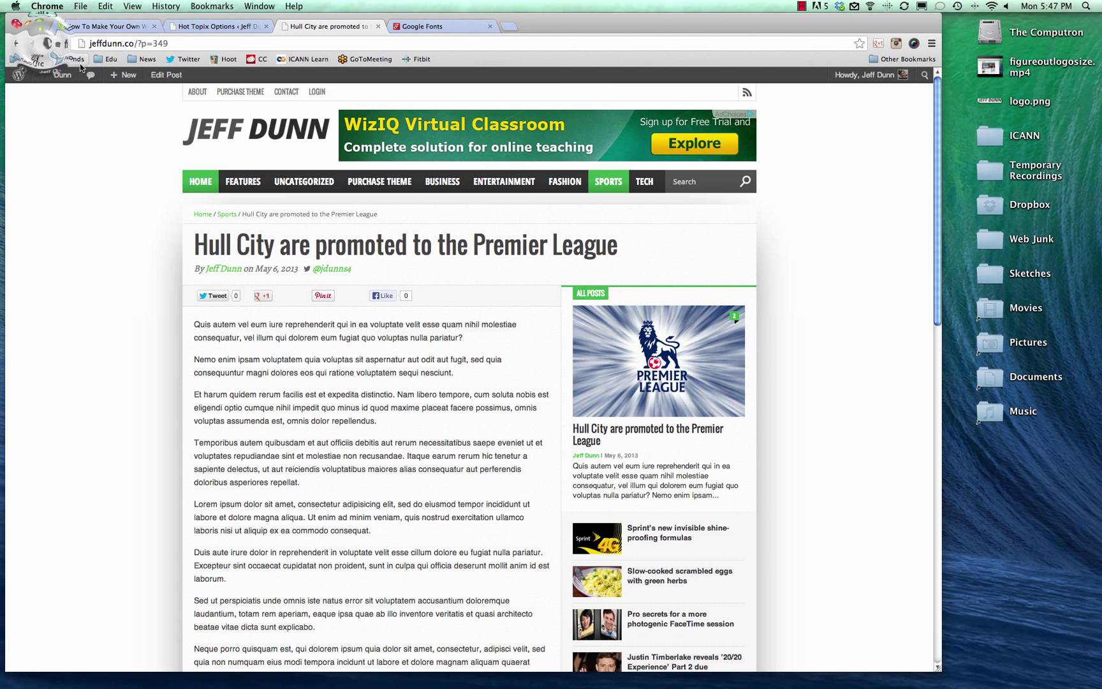
pyautogui.click(46, 43)
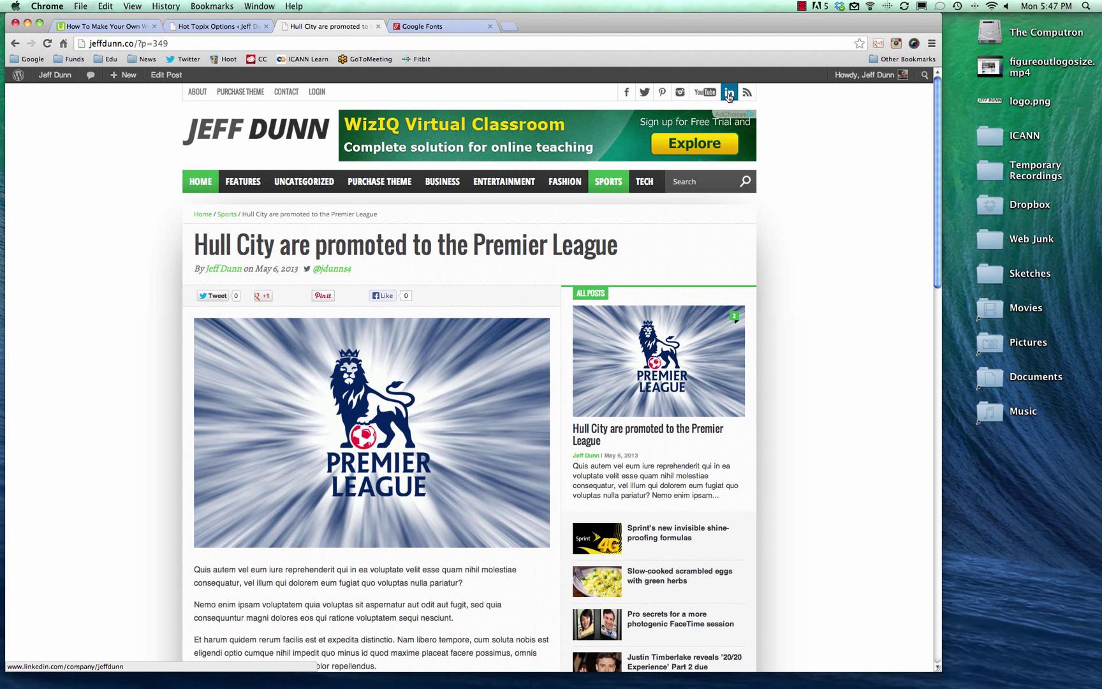
pyautogui.click(214, 27)
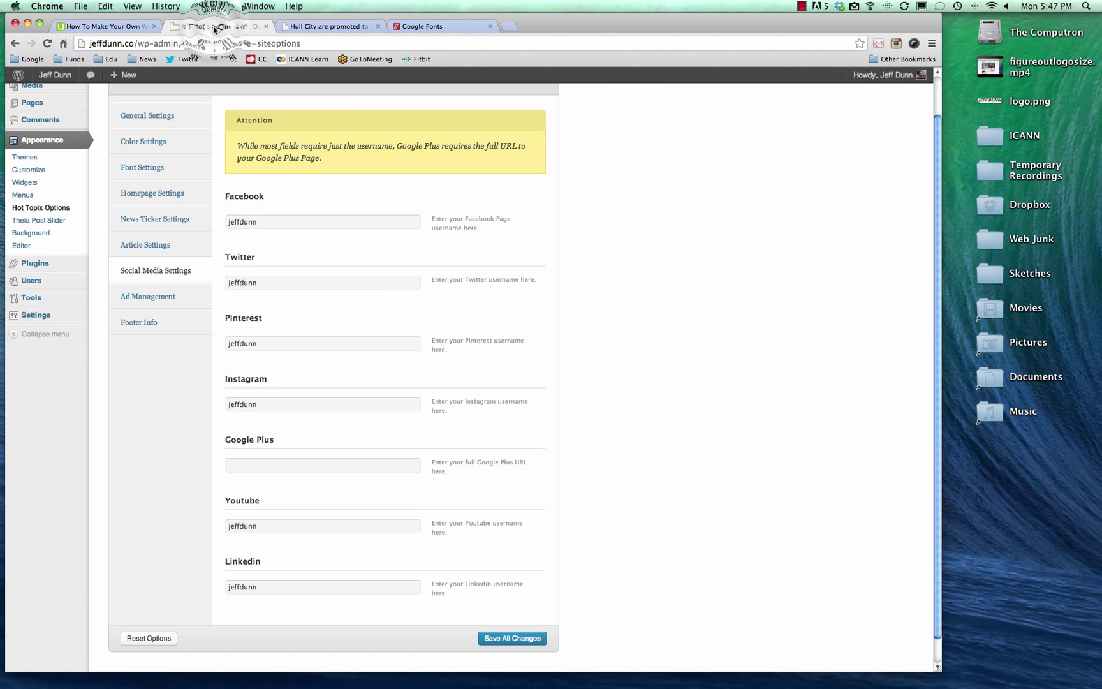
# Step: Review Ad Management (Right of Logo leaderboard, 728x90 AdSense code) against the live article page
pyautogui.click(145, 296)
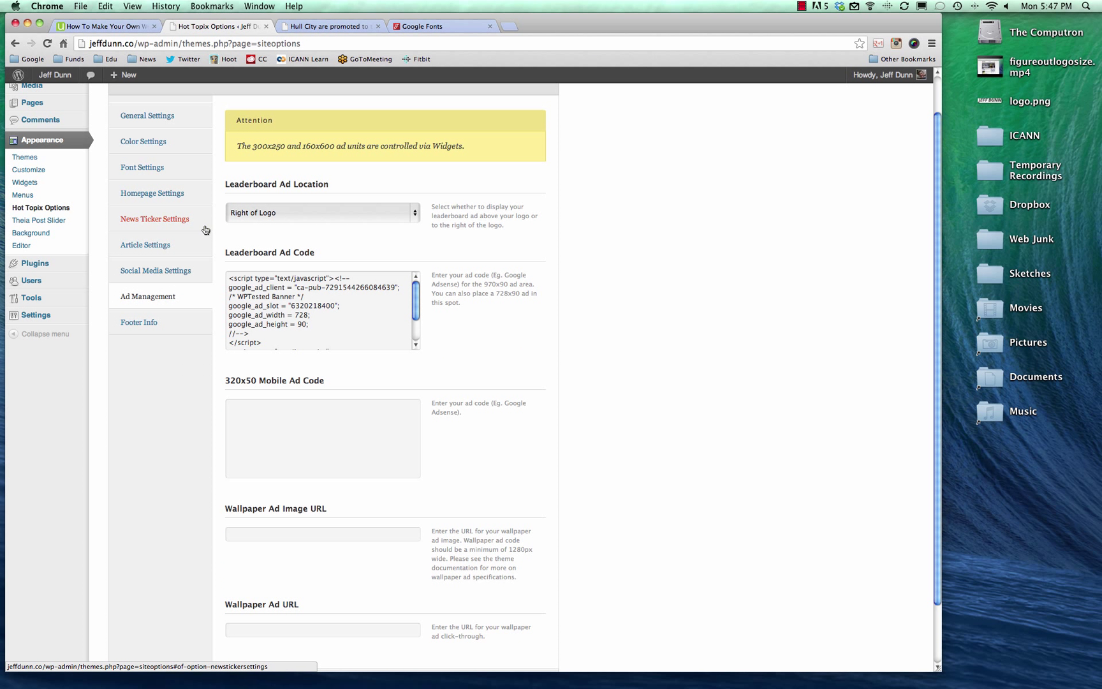
pyautogui.click(326, 27)
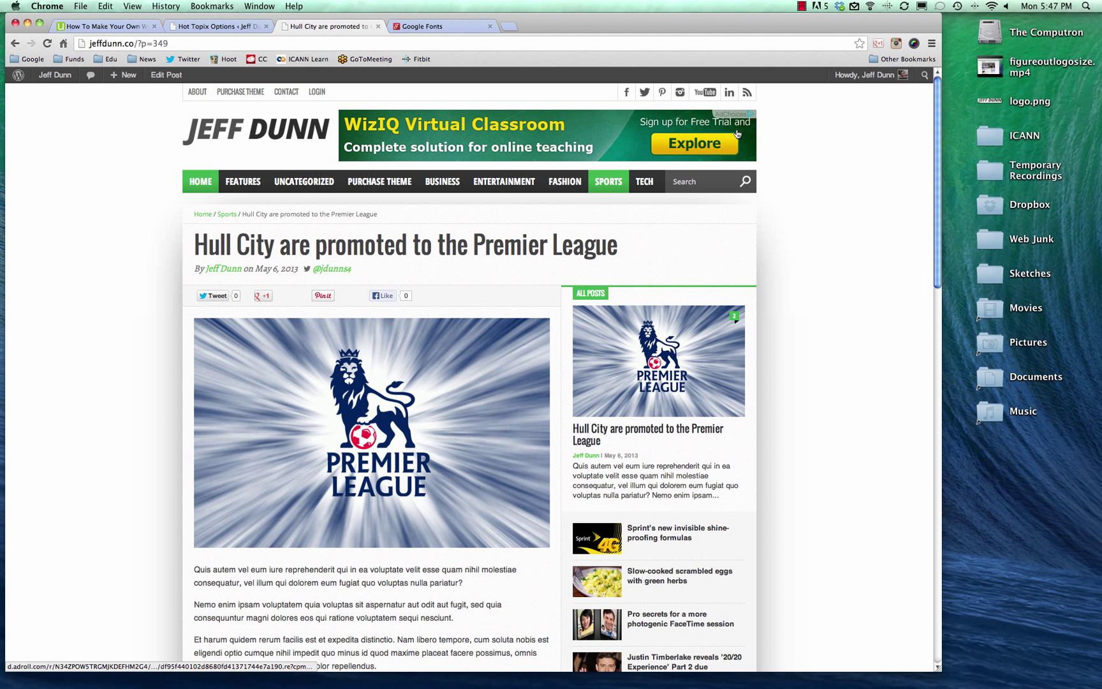
pyautogui.click(216, 27)
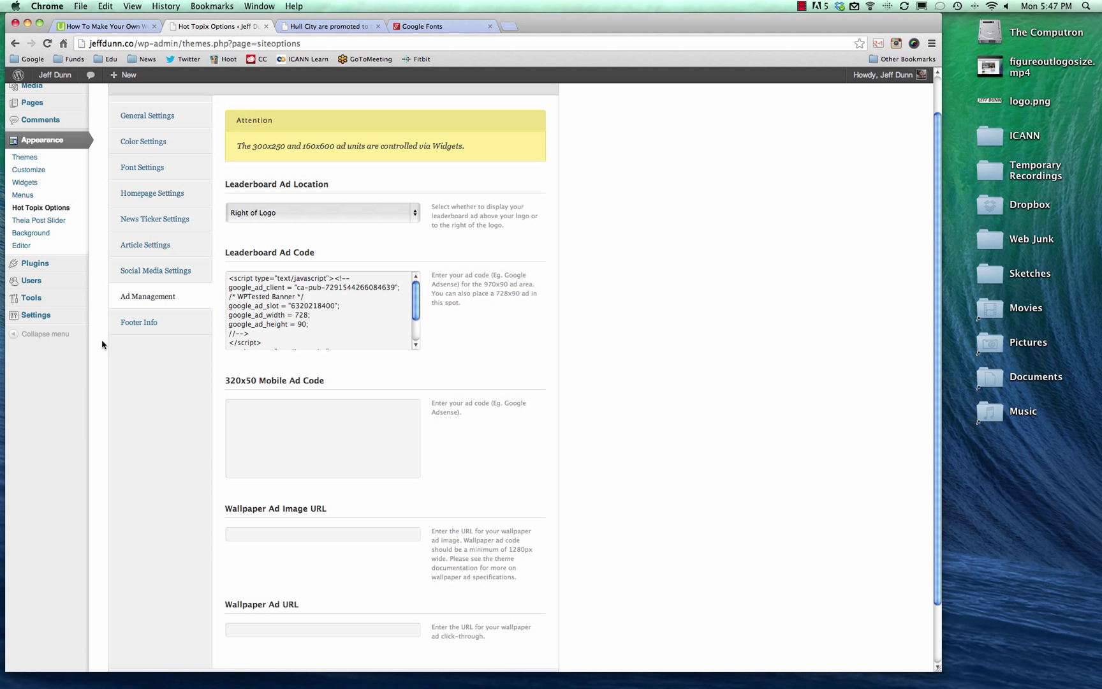
# Step: In Footer Info, cut the copyright text to 'Copyright © 2013' and save all changes
pyautogui.click(138, 328)
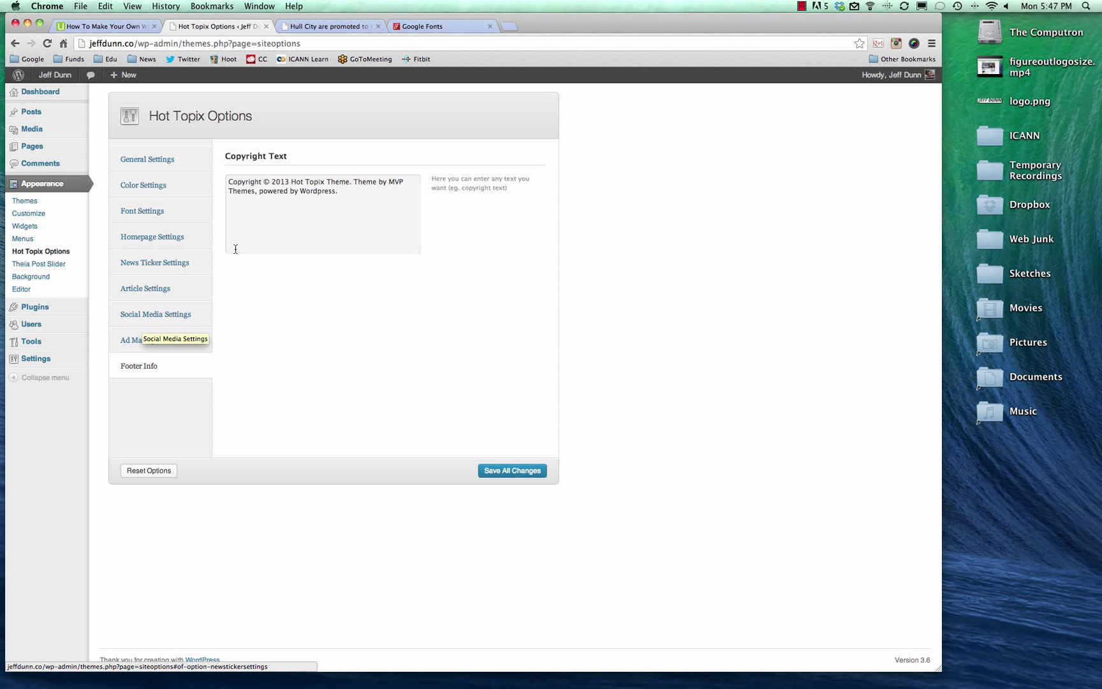
pyautogui.click(308, 187)
pyautogui.moveTo(290, 182); pyautogui.dragTo(336, 214)
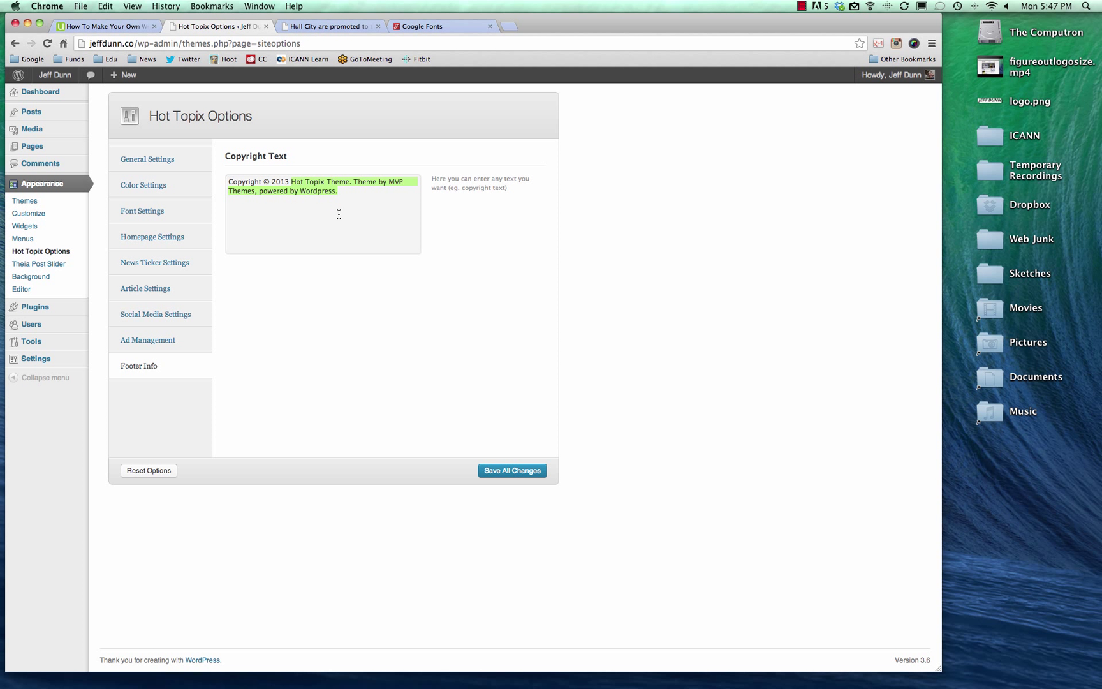
pyautogui.press('BackSpace')
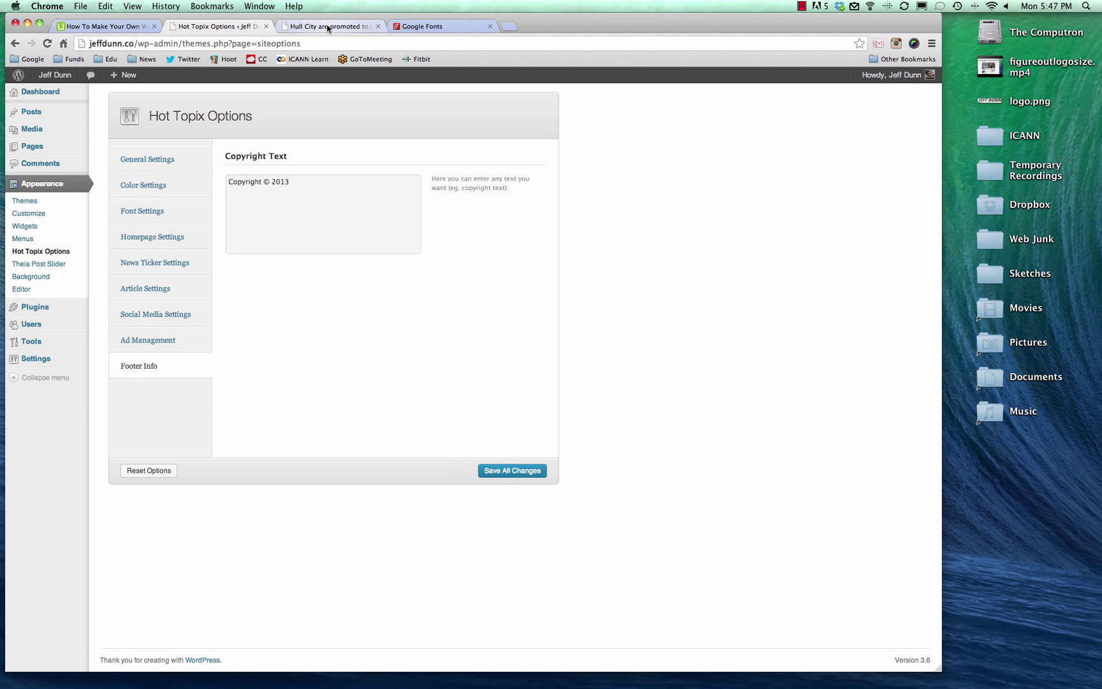
pyautogui.click(510, 470)
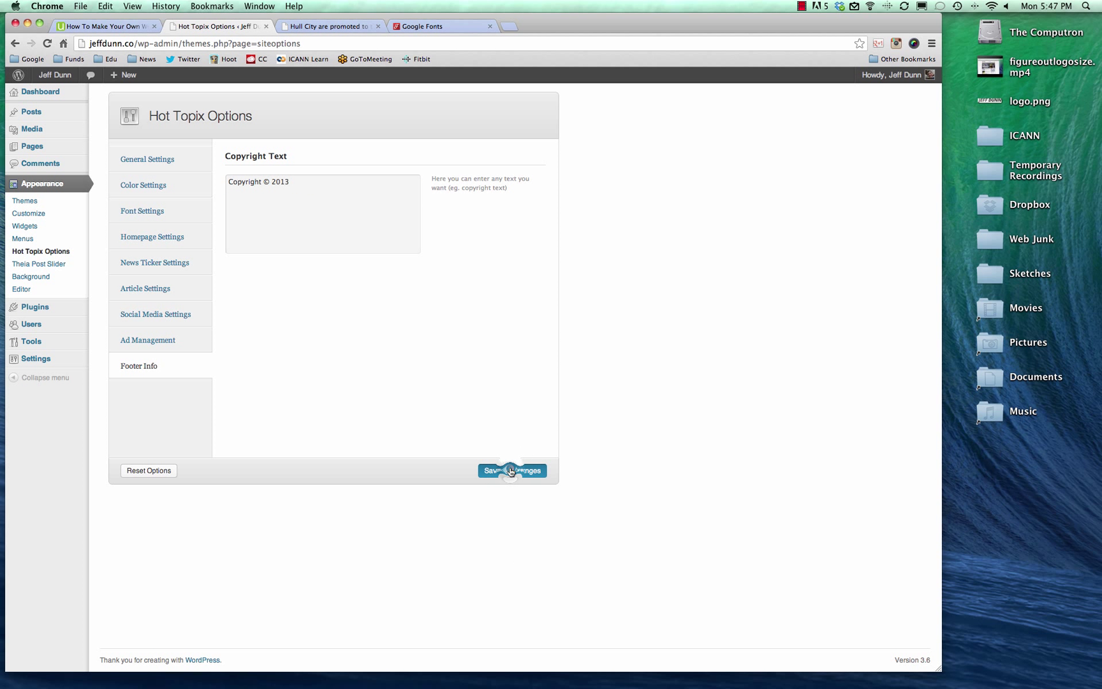
# Step: Reload the article and check that its footer now reads 'Copyright © 2013'
pyautogui.click(329, 26)
pyautogui.scroll(-15, 258, 256)
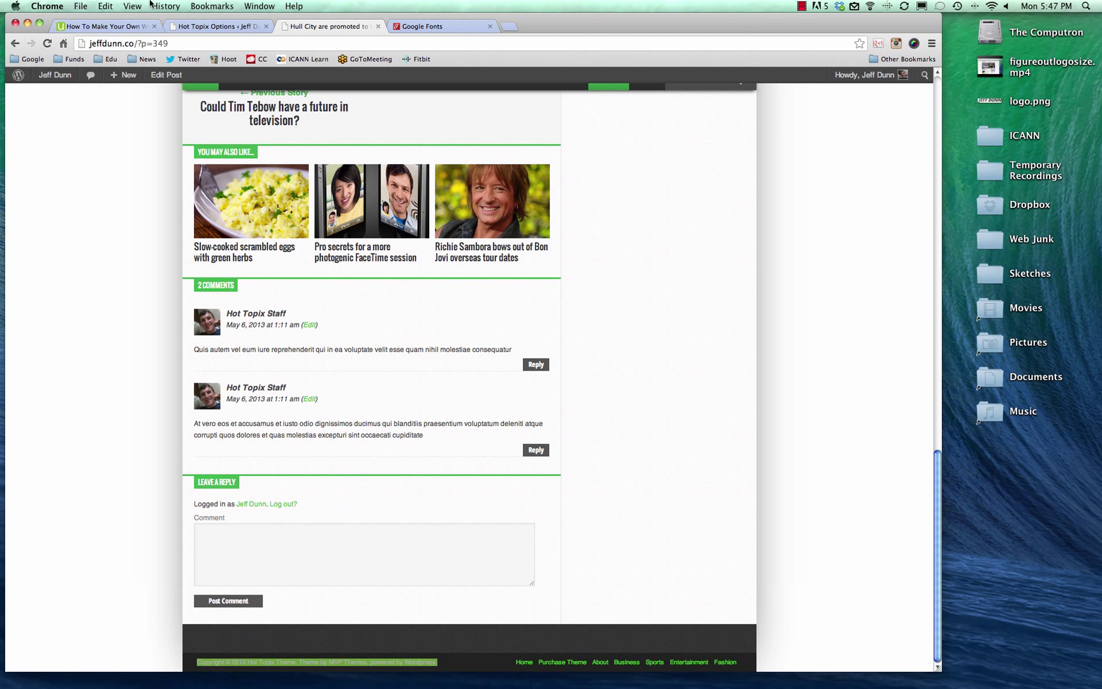
pyautogui.click(47, 43)
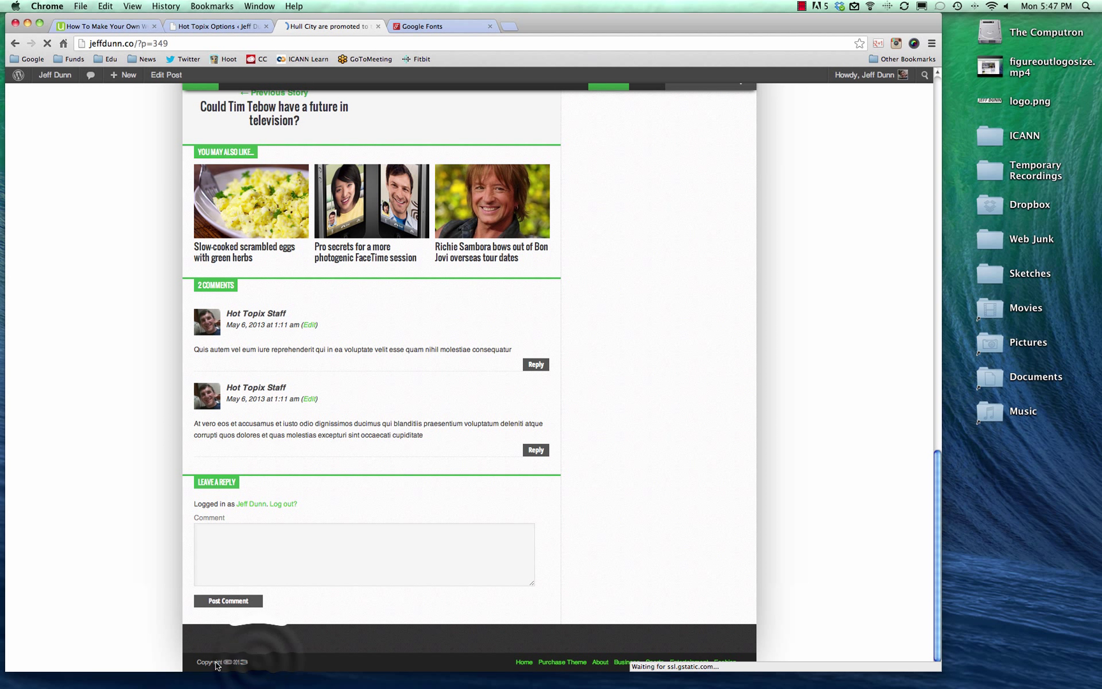
pyautogui.moveTo(258, 665); pyautogui.dragTo(190, 663)
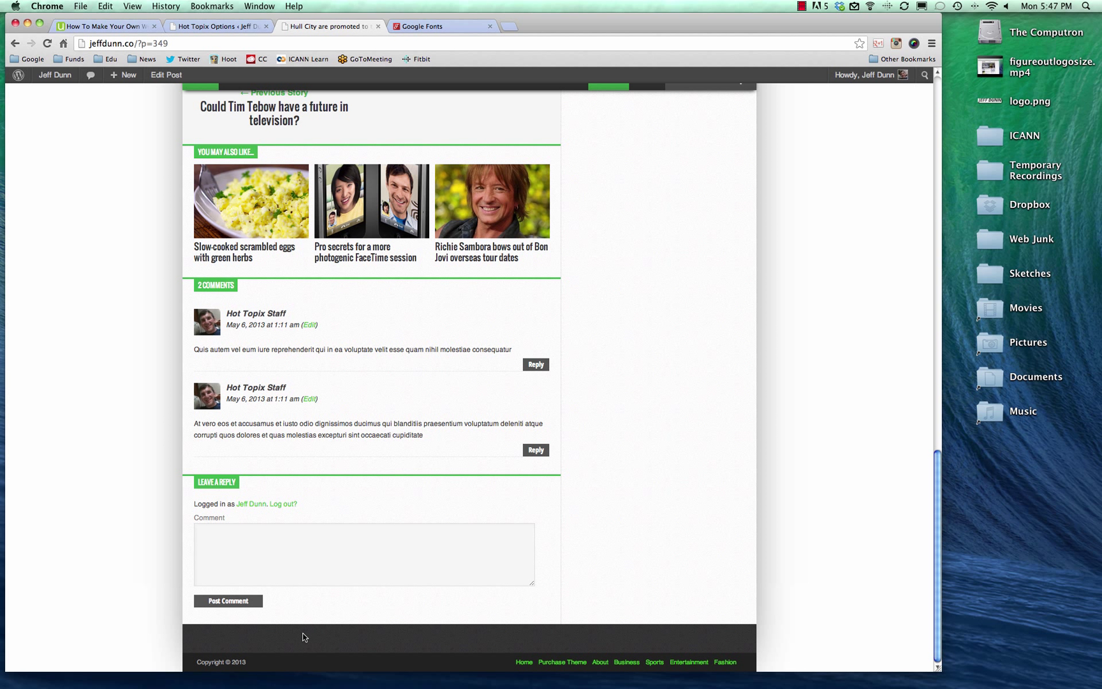
pyautogui.click(247, 661)
pyautogui.moveTo(255, 665); pyautogui.dragTo(195, 663)
pyautogui.click(213, 27)
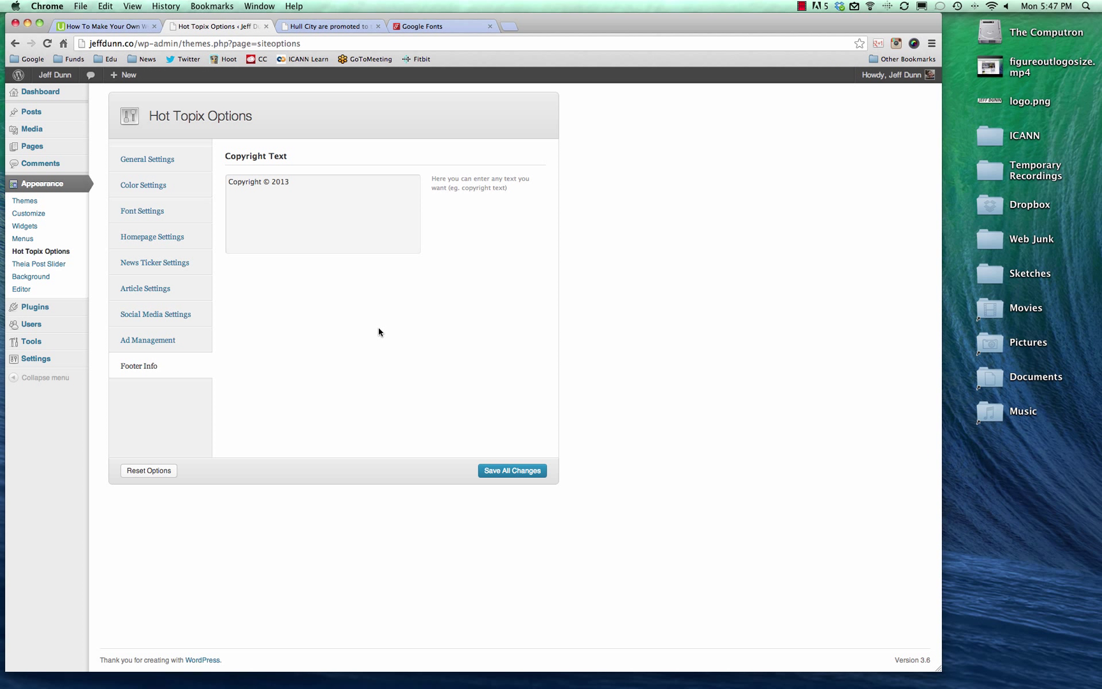
# Step: In the theme customizer, try grey and blue background colours, then reset to default
pyautogui.click(38, 214)
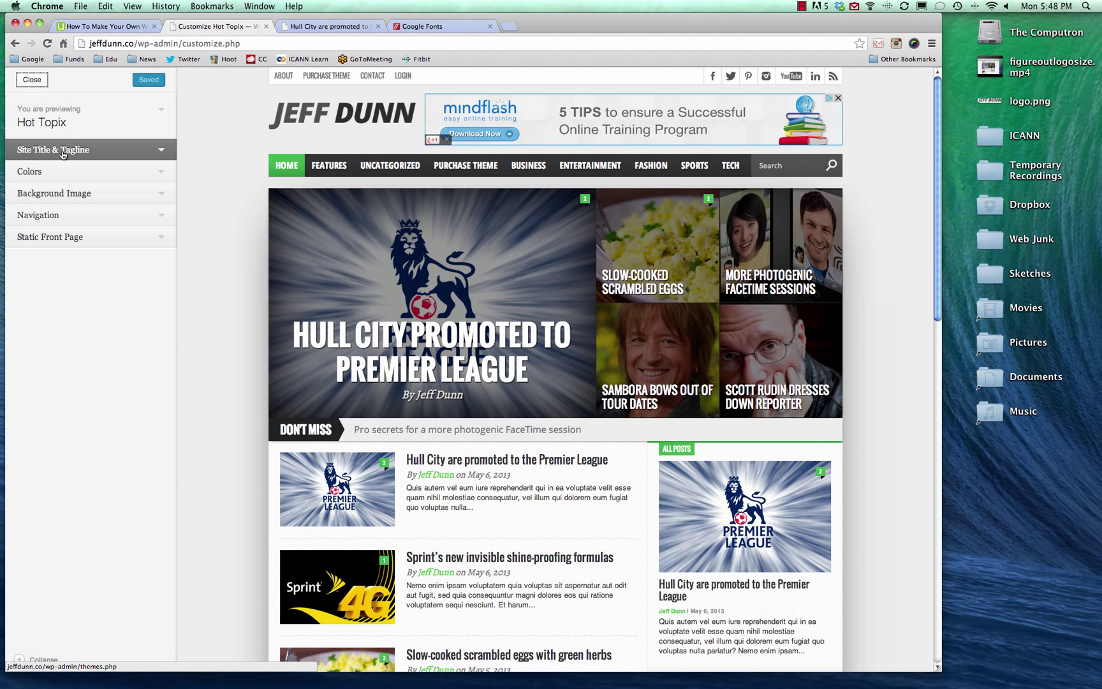
pyautogui.click(35, 171)
pyautogui.click(41, 210)
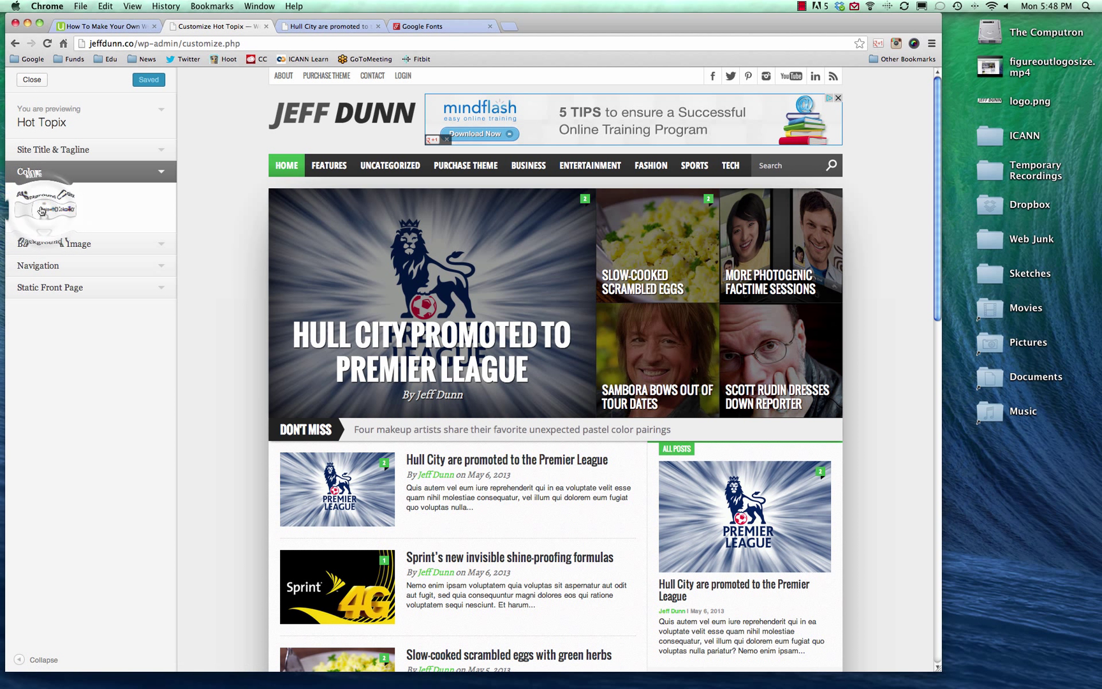
pyautogui.click(41, 209)
pyautogui.click(91, 278)
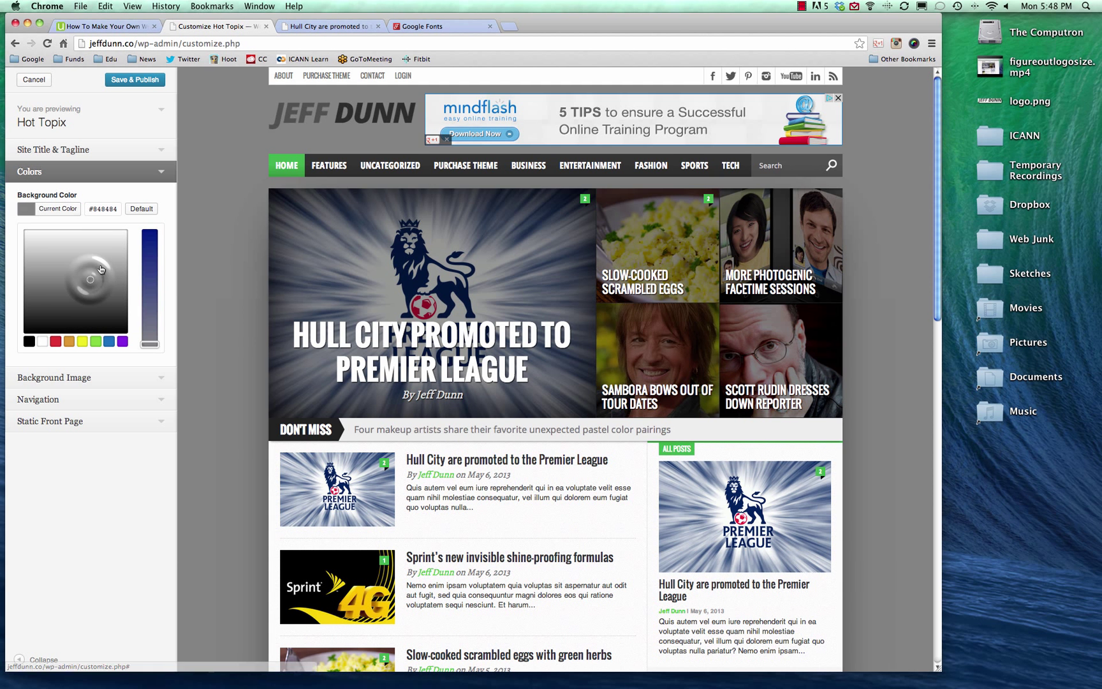
pyautogui.click(151, 247)
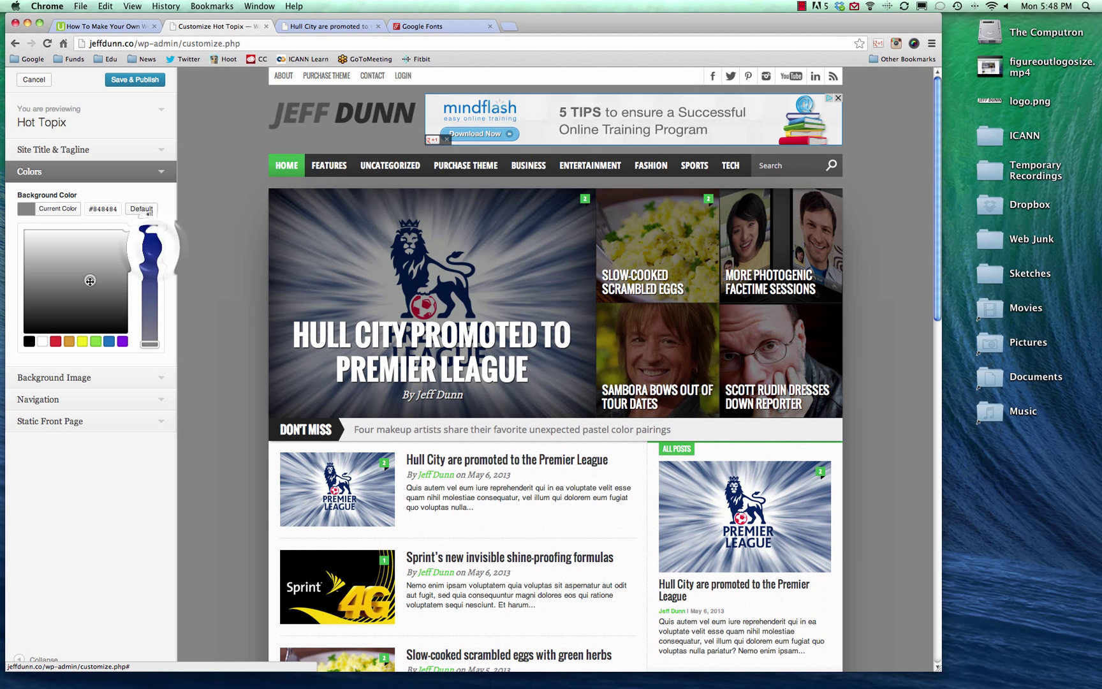
pyautogui.click(153, 250)
pyautogui.moveTo(76, 268)
pyautogui.mouseDown()
pyautogui.moveTo(68, 292)
pyautogui.moveTo(62, 276)
pyautogui.moveTo(106, 243)
pyautogui.moveTo(96, 234)
pyautogui.mouseUp()
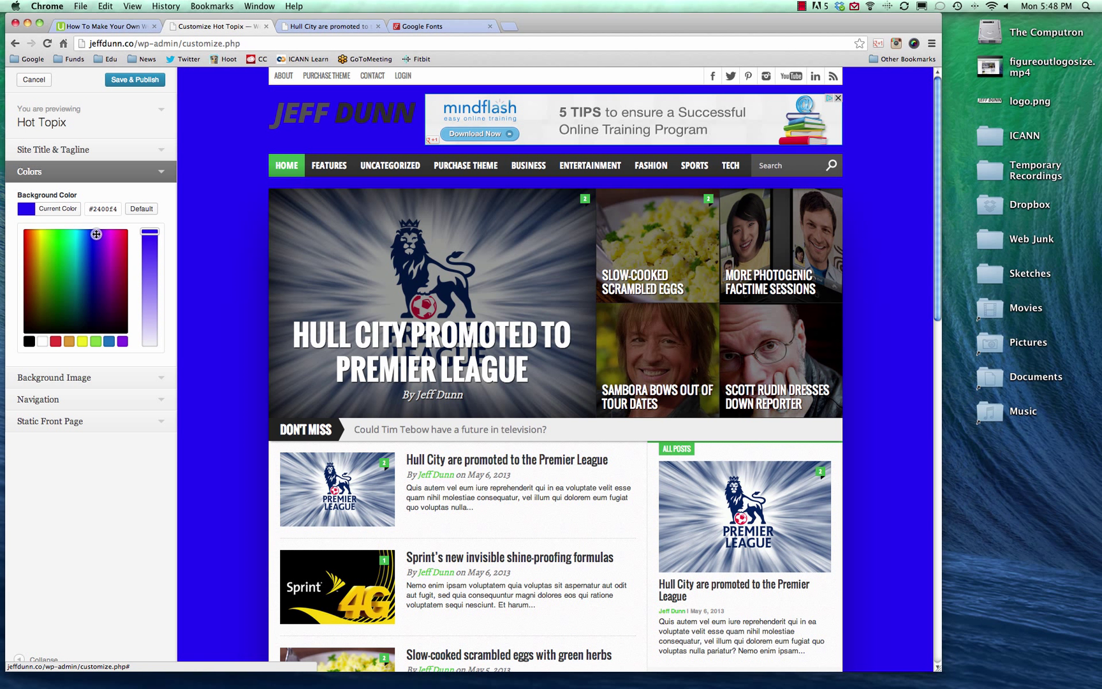
pyautogui.click(141, 209)
# Step: Set the front page to a static page, revert to latest posts, and cancel unsaved
pyautogui.click(70, 378)
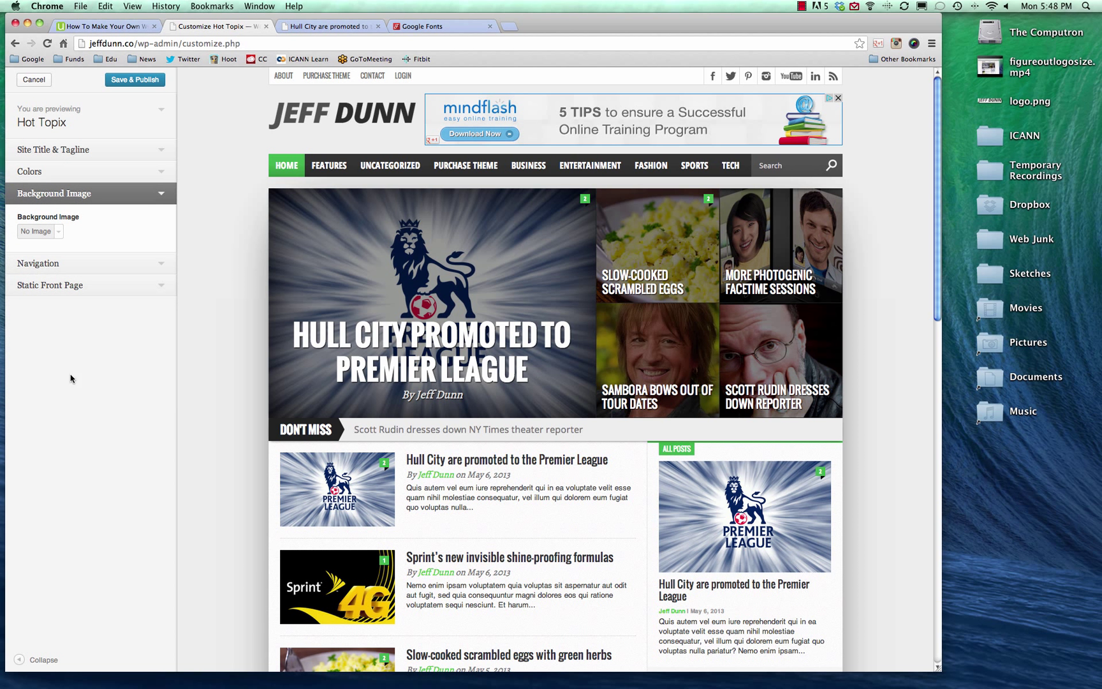
pyautogui.click(49, 265)
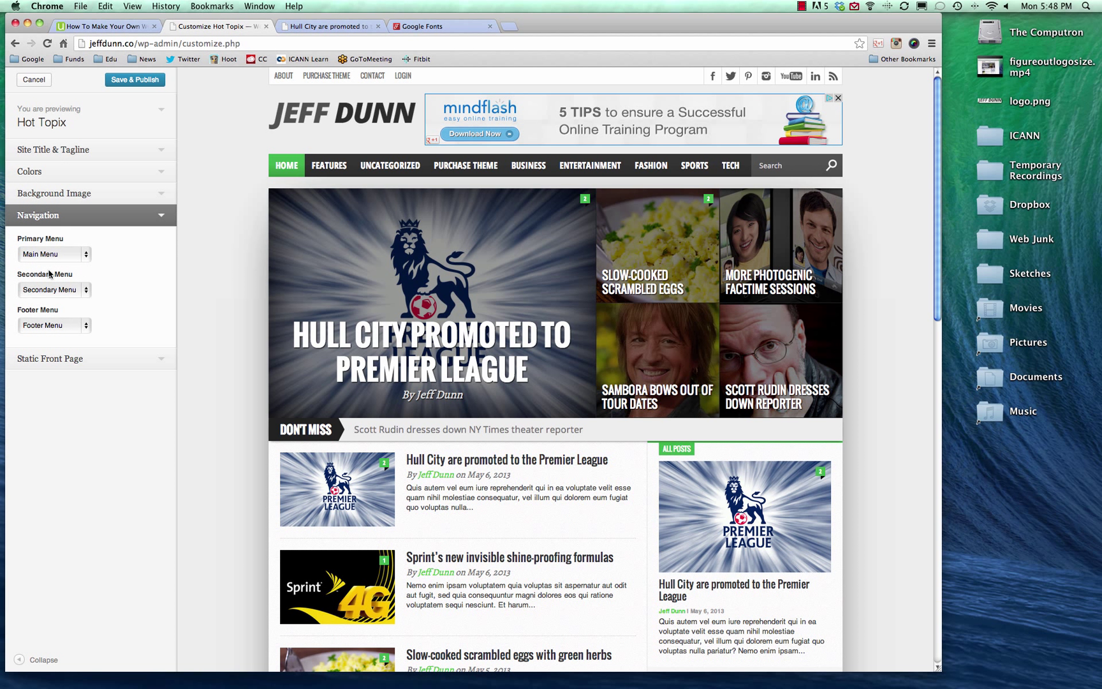
pyautogui.click(64, 361)
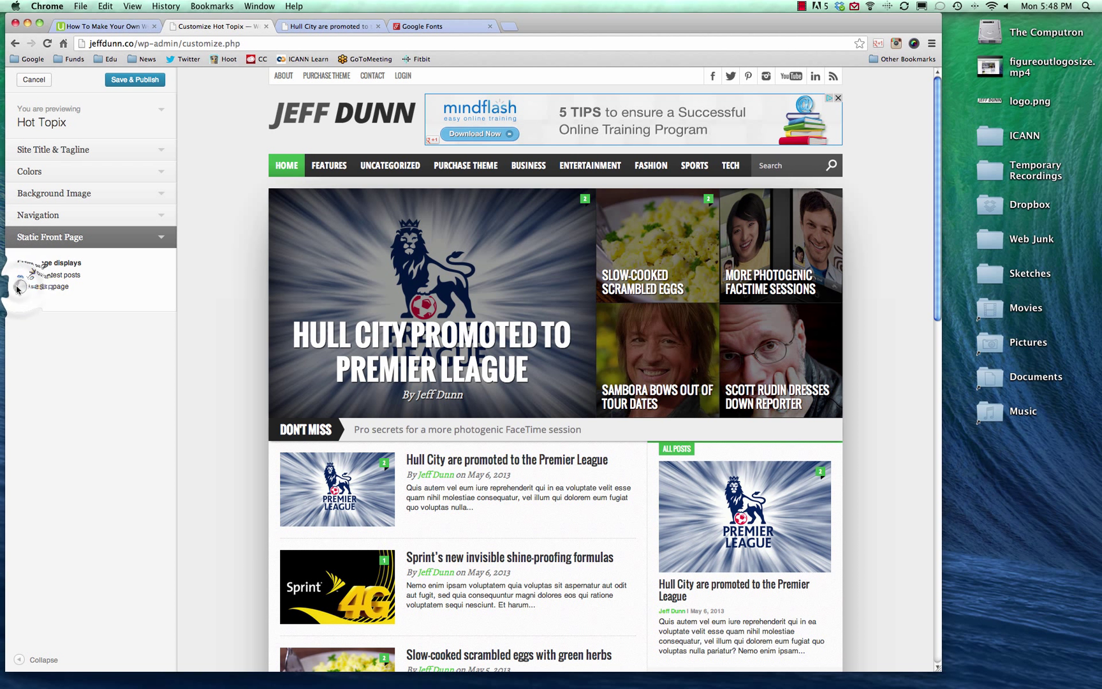
pyautogui.click(20, 287)
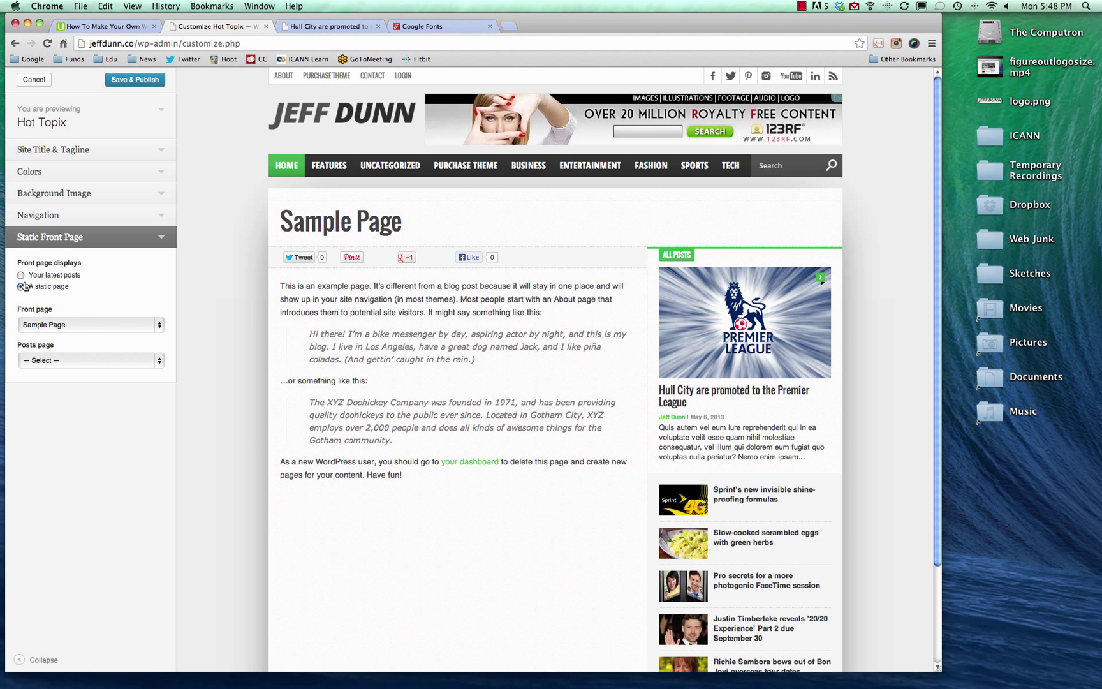
pyautogui.click(21, 274)
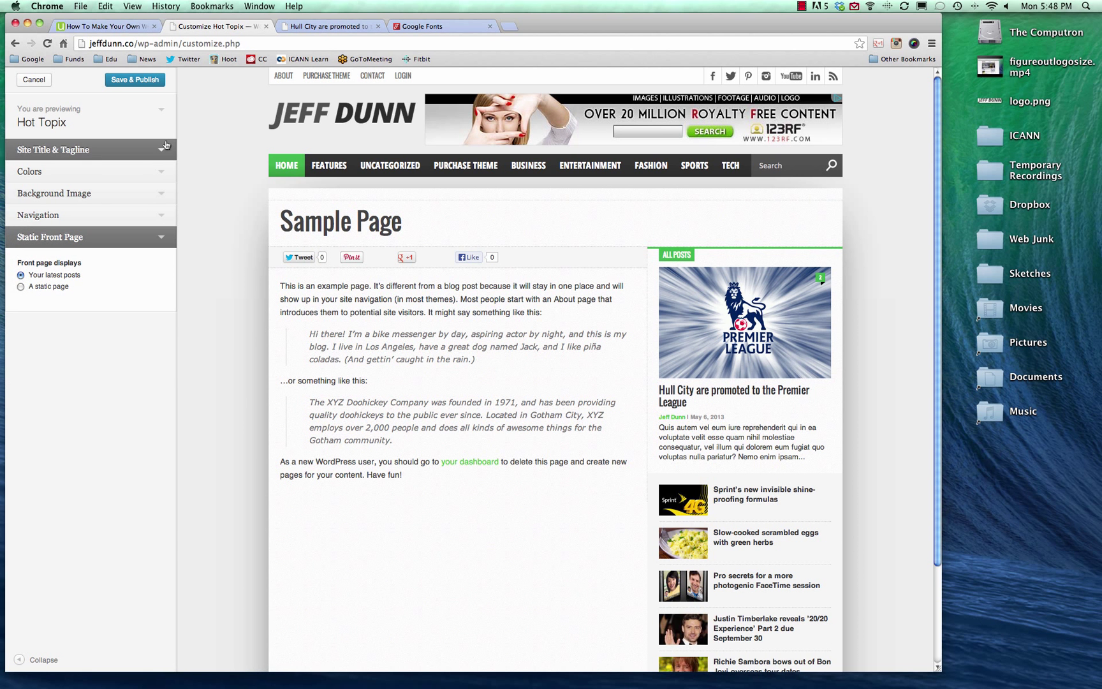
pyautogui.click(37, 81)
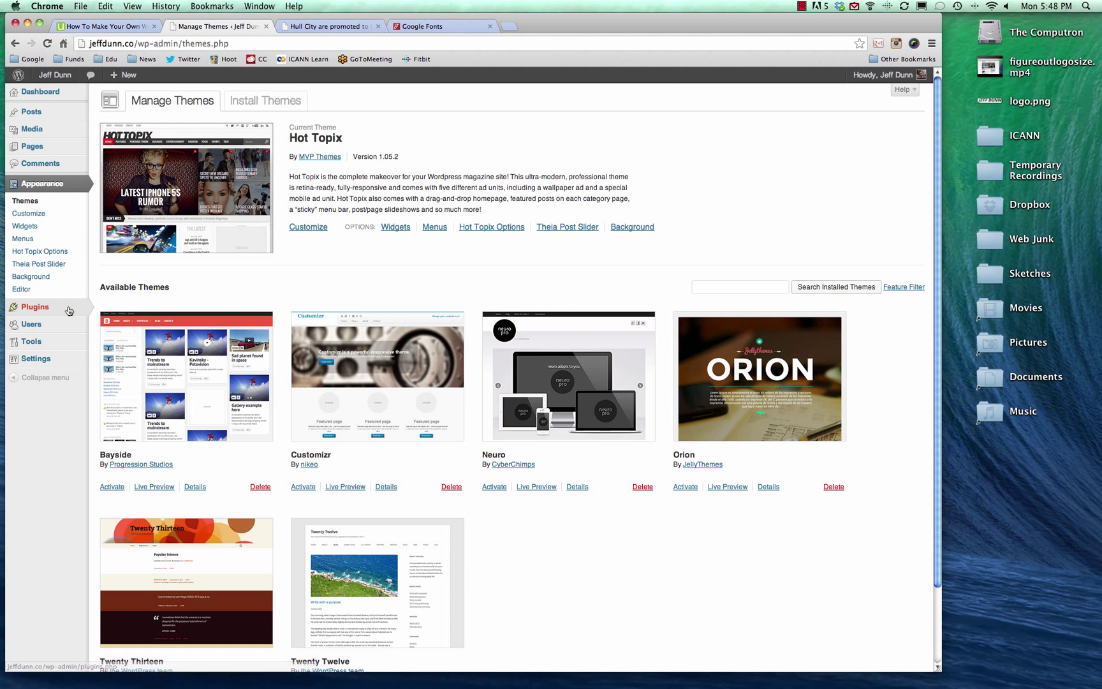
# Step: Go to Appearance > Background to reach the Custom Background page
pyautogui.click(60, 278)
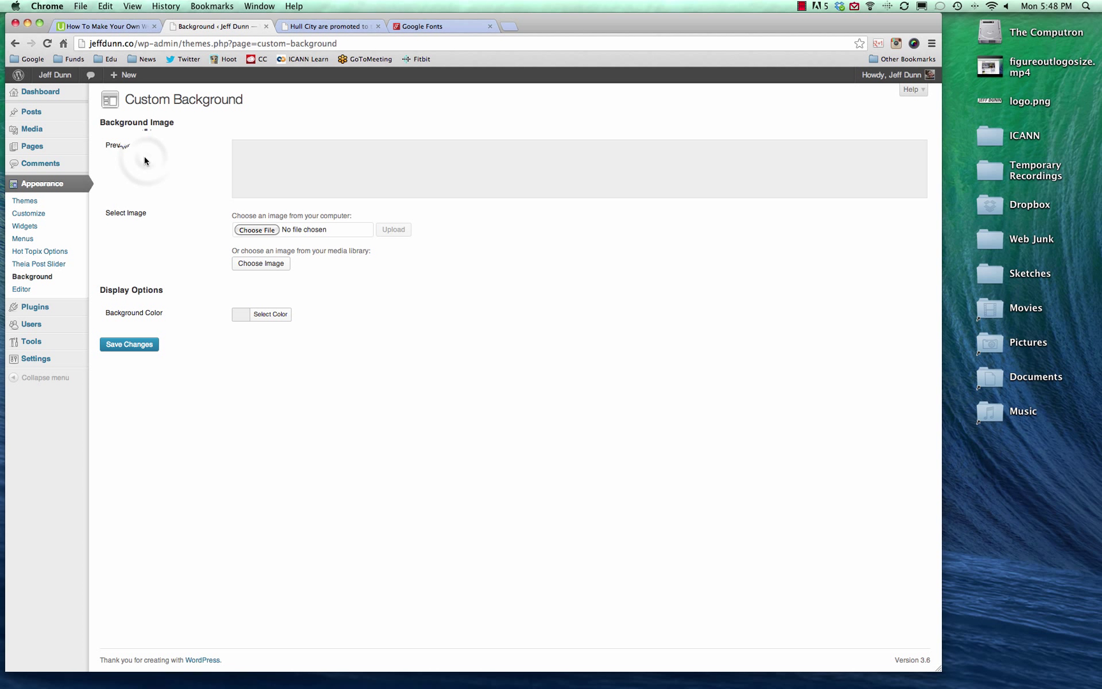
pyautogui.click(32, 240)
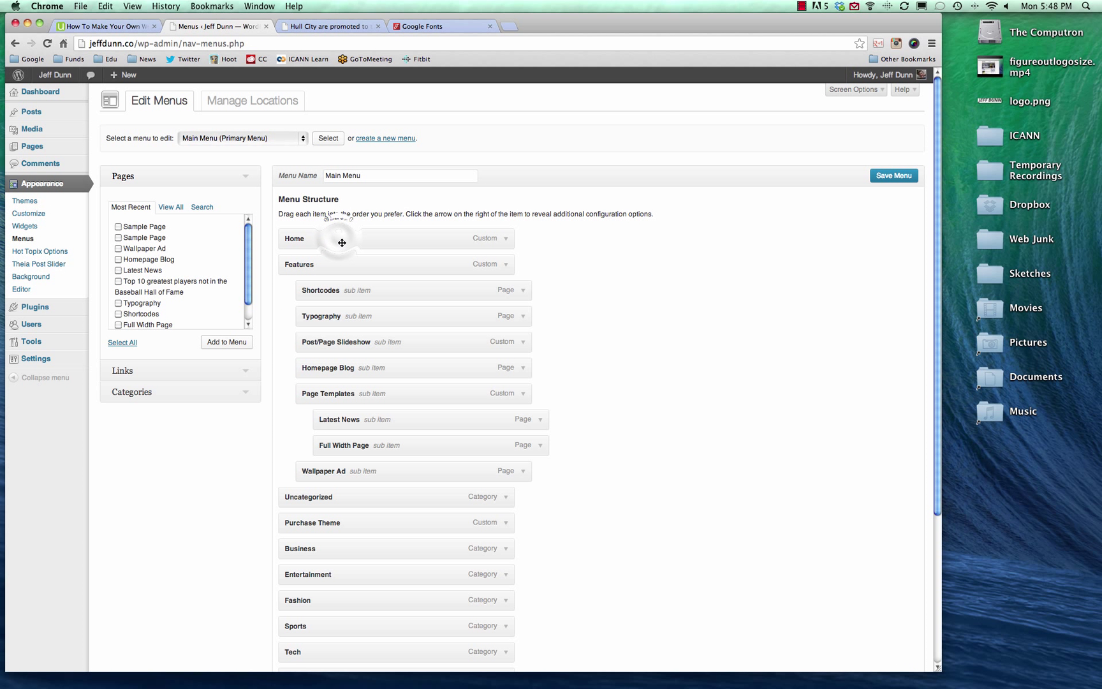
pyautogui.moveTo(337, 239)
pyautogui.mouseDown()
pyautogui.moveTo(388, 362)
pyautogui.moveTo(386, 510)
pyautogui.moveTo(418, 443)
pyautogui.moveTo(422, 387)
pyautogui.moveTo(433, 413)
pyautogui.moveTo(482, 424)
pyautogui.moveTo(395, 414)
pyautogui.moveTo(340, 236)
pyautogui.mouseUp()
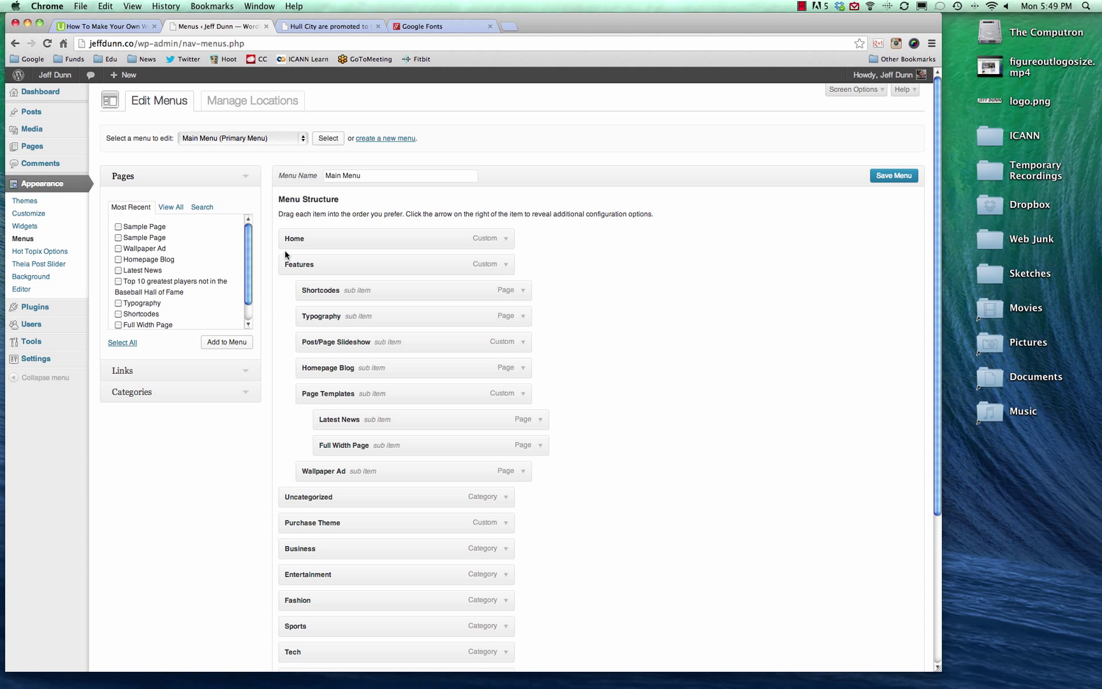
pyautogui.click(128, 369)
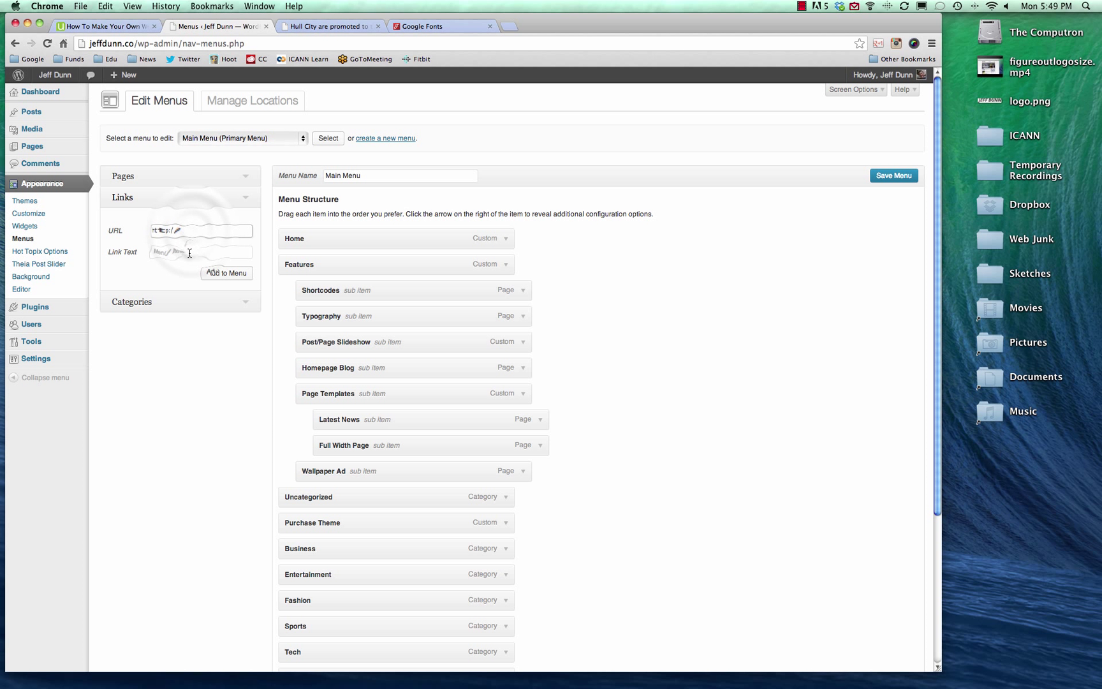
pyautogui.click(192, 231)
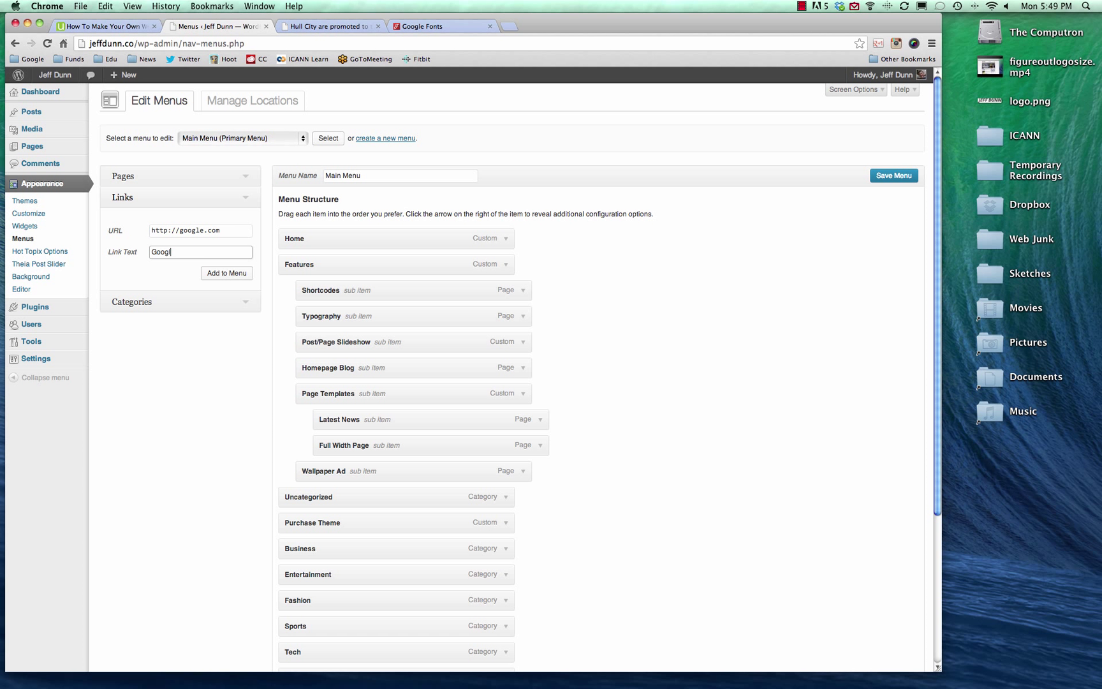
pyautogui.click(224, 274)
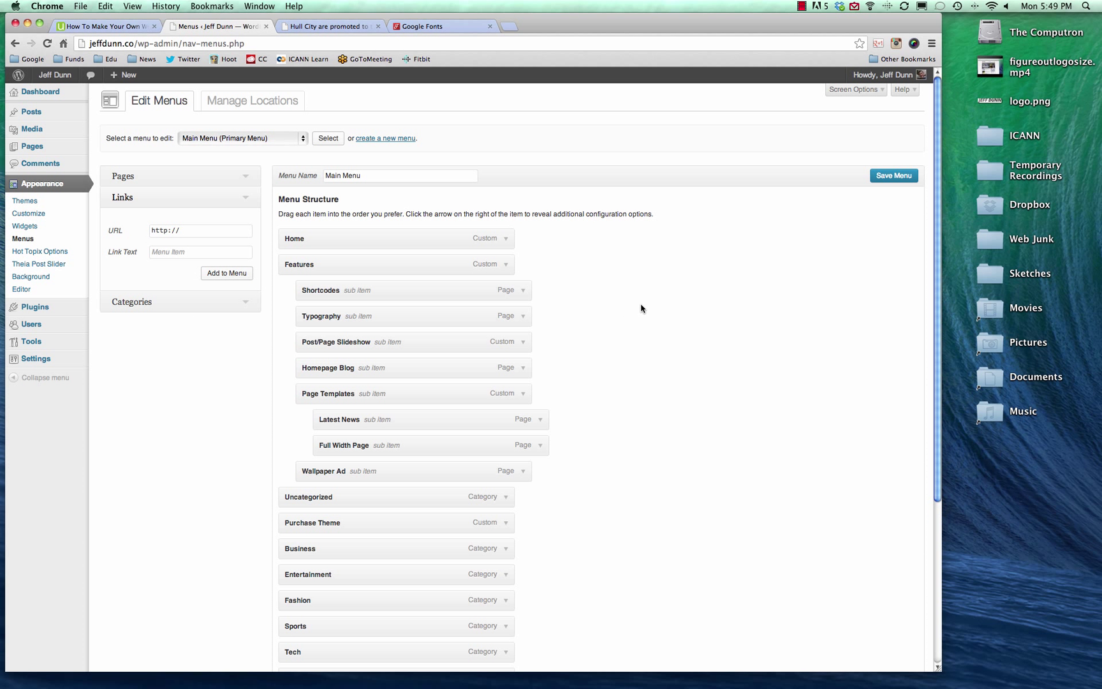
pyautogui.scroll(-5, 641, 308)
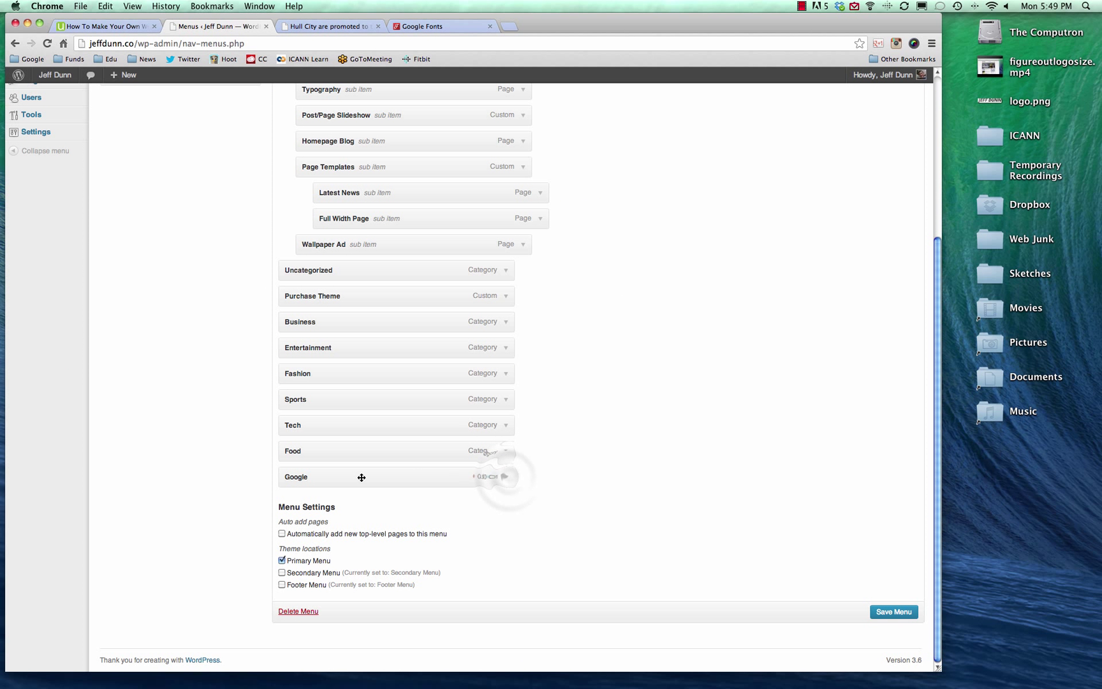
# Step: Enable Link Target in Screen Options, set Google to open in a new tab, and save
pyautogui.click(507, 477)
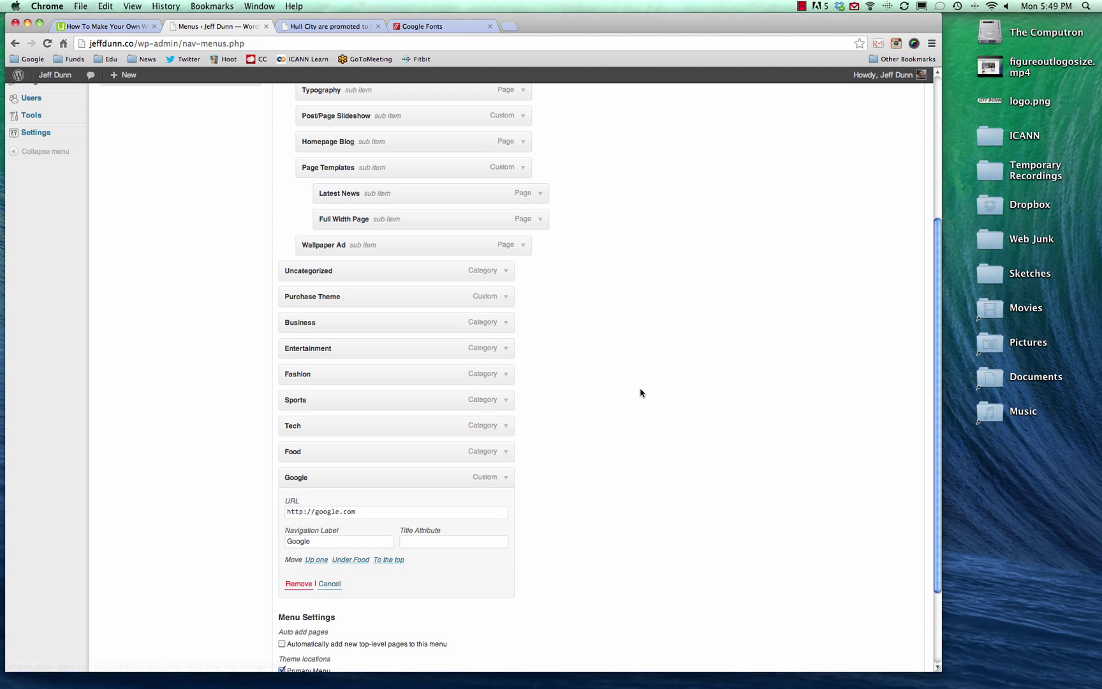
pyautogui.scroll(5, 642, 391)
pyautogui.click(844, 92)
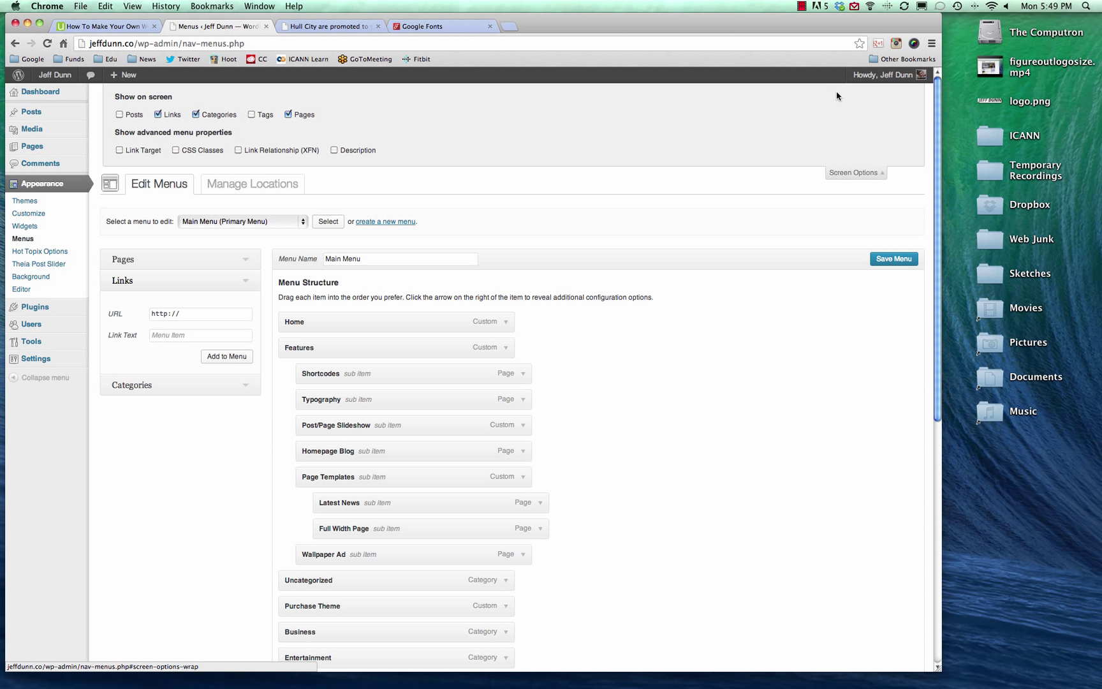
pyautogui.click(142, 151)
pyautogui.scroll(-7, 412, 207)
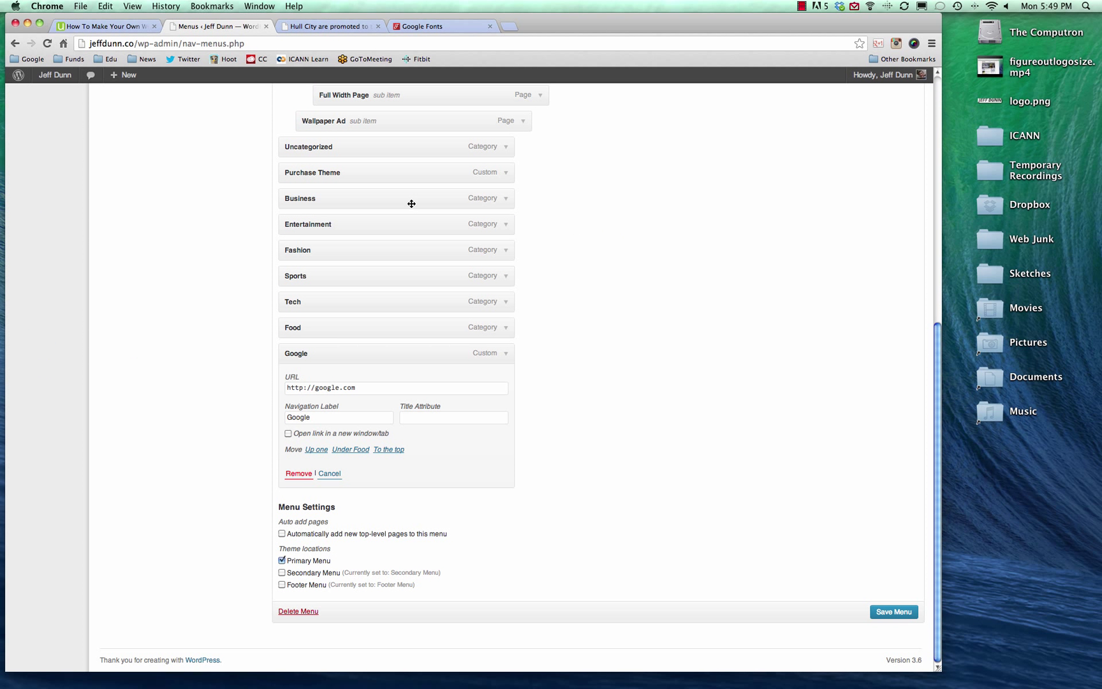
pyautogui.click(288, 434)
pyautogui.click(893, 612)
# Step: Reload the live site, test the GOOGLE menu link, and close the opened tab
pyautogui.click(329, 26)
pyautogui.scroll(15, 186, 157)
pyautogui.press('super+r')
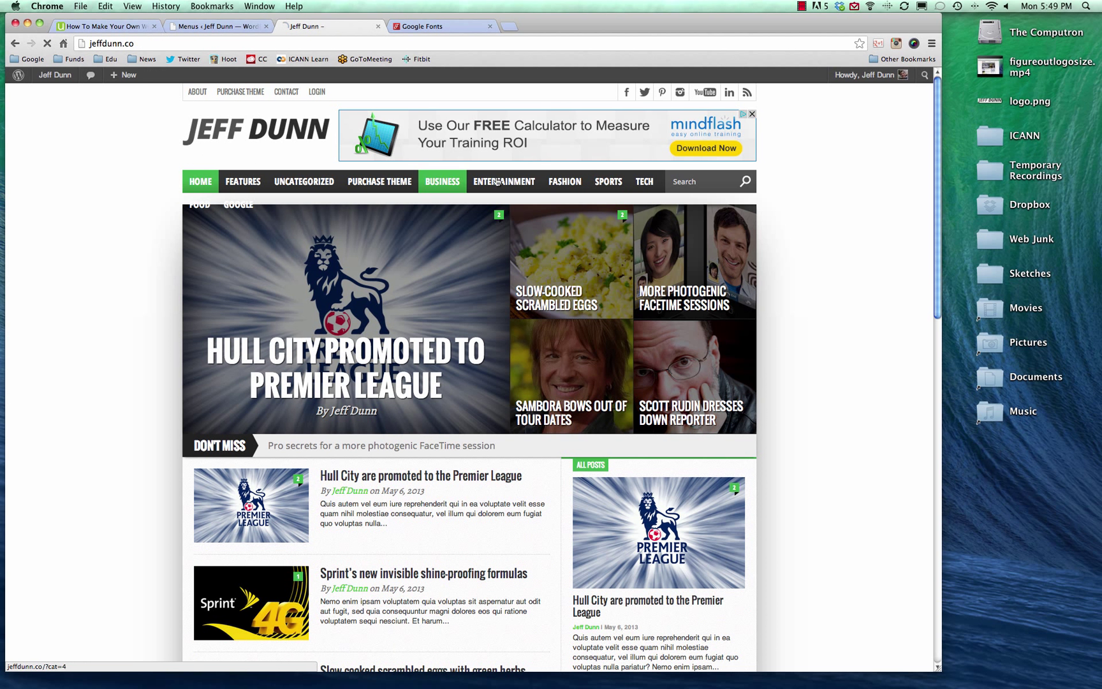
pyautogui.moveTo(250, 186)
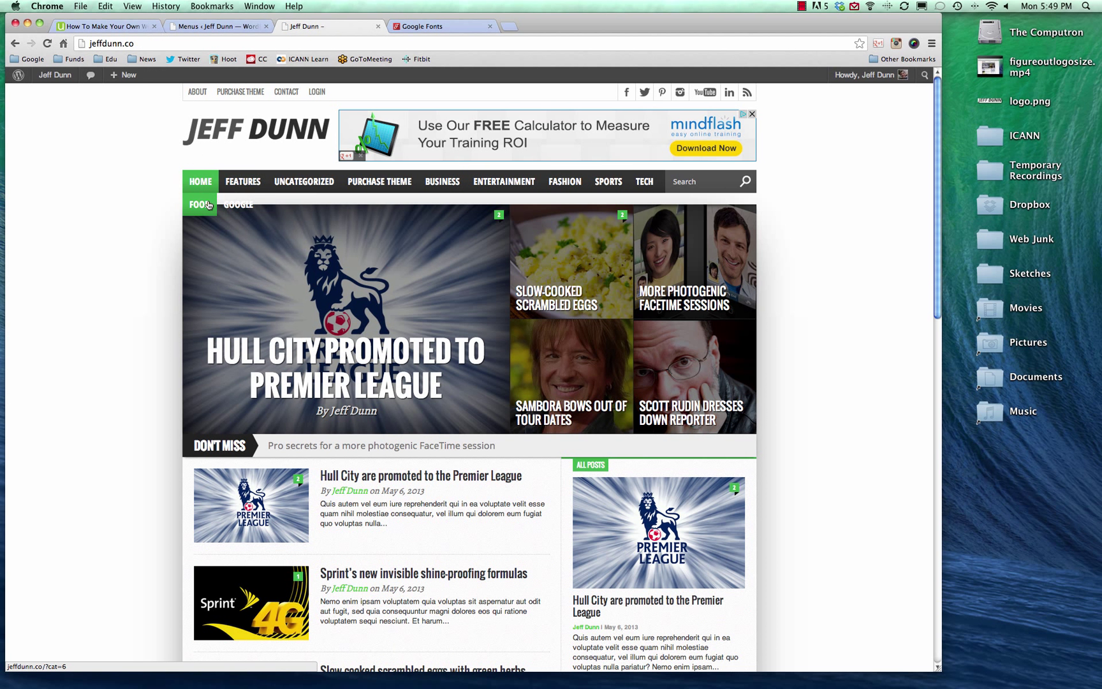
pyautogui.click(235, 204)
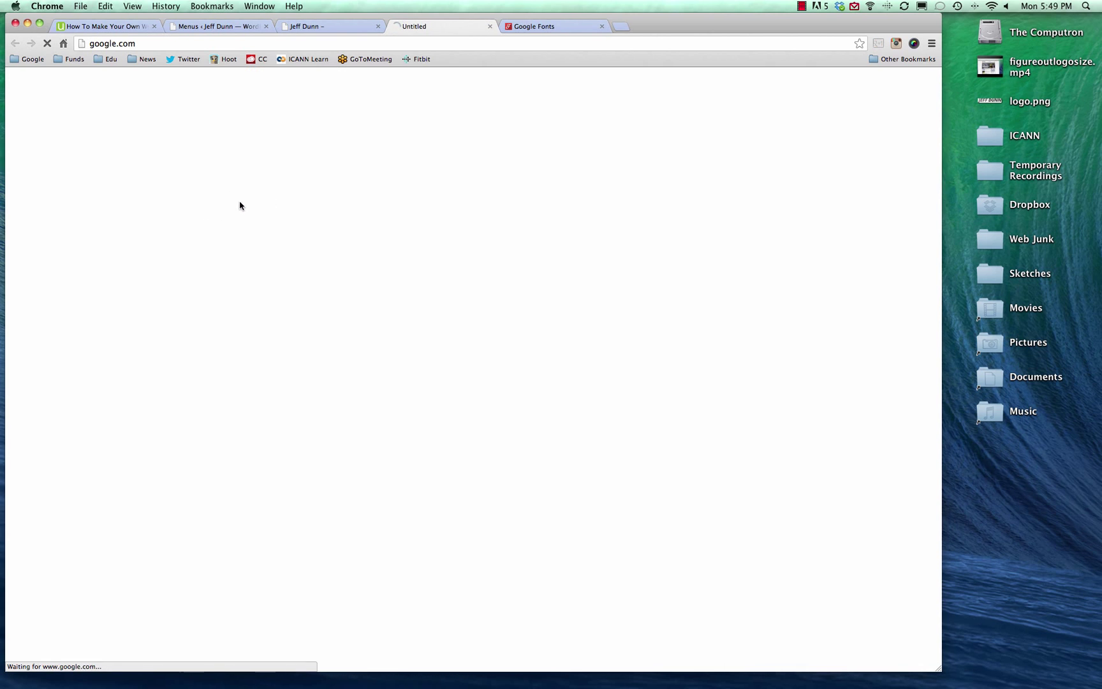
pyautogui.press('super+w')
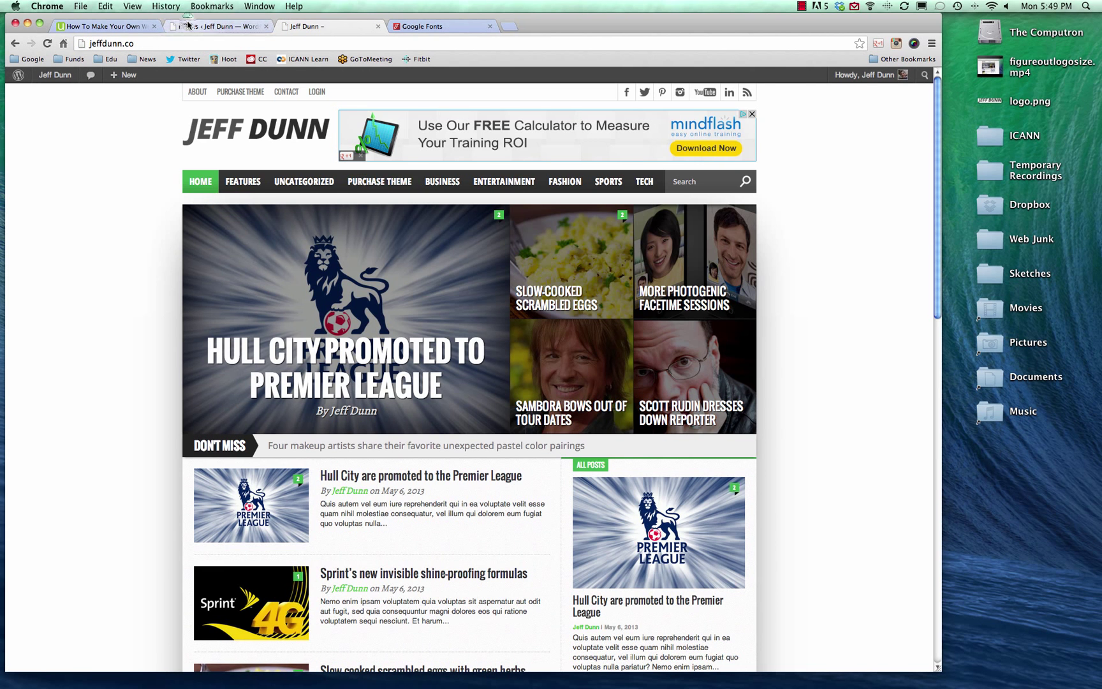
pyautogui.click(215, 27)
pyautogui.scroll(-10, 660, 526)
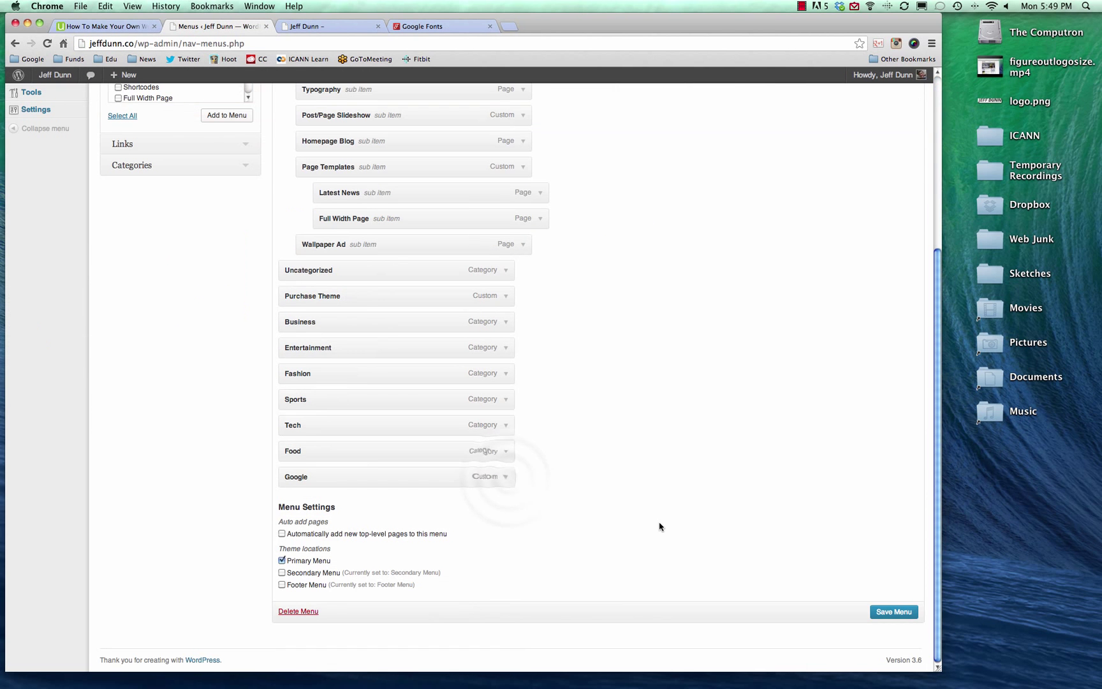
# Step: Remove the Google and Food items from the Main Menu and save it
pyautogui.click(295, 591)
pyautogui.click(505, 475)
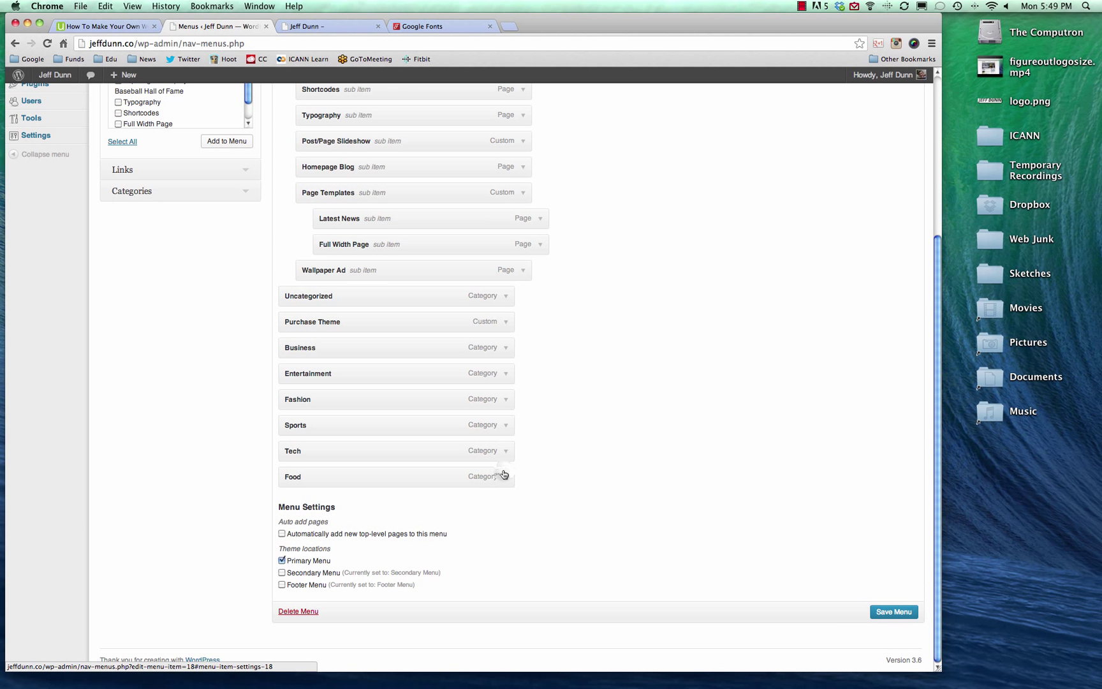
pyautogui.click(296, 590)
pyautogui.click(893, 664)
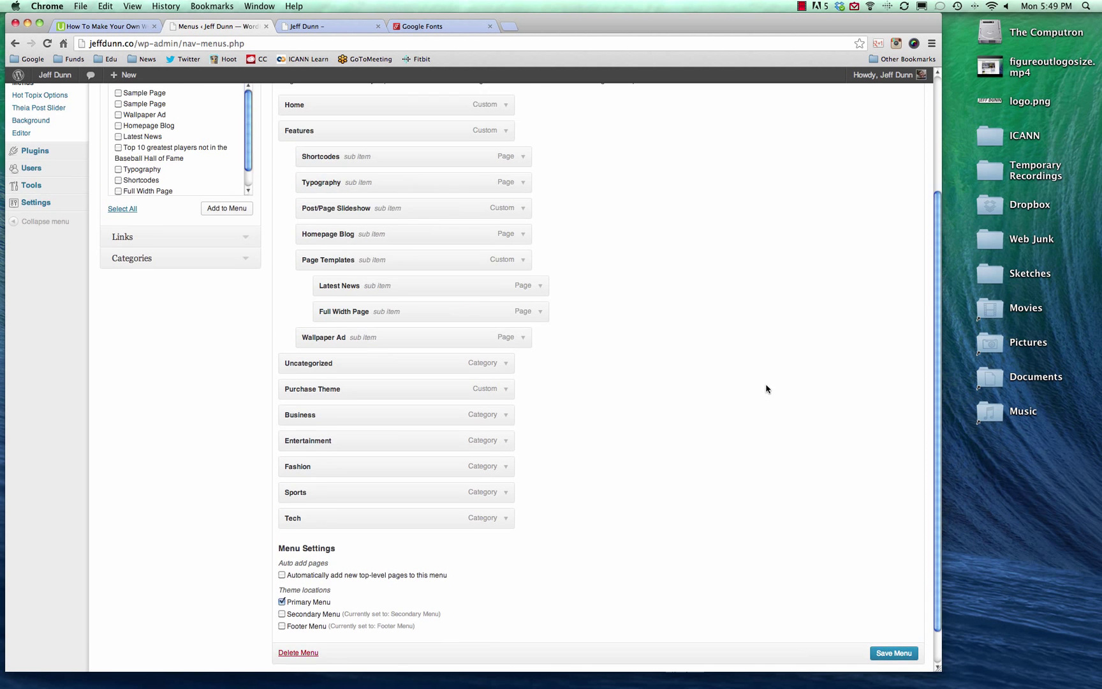
pyautogui.click(893, 198)
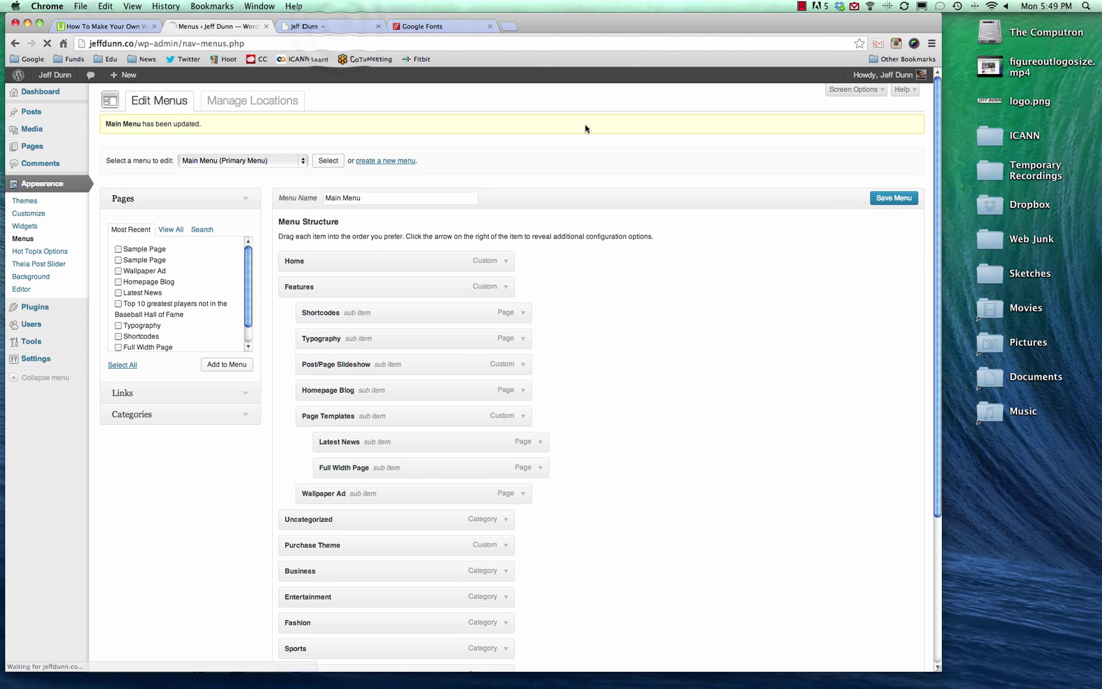
# Step: Reload the live site to confirm the navigation ends at Tech again
pyautogui.click(338, 26)
pyautogui.click(48, 43)
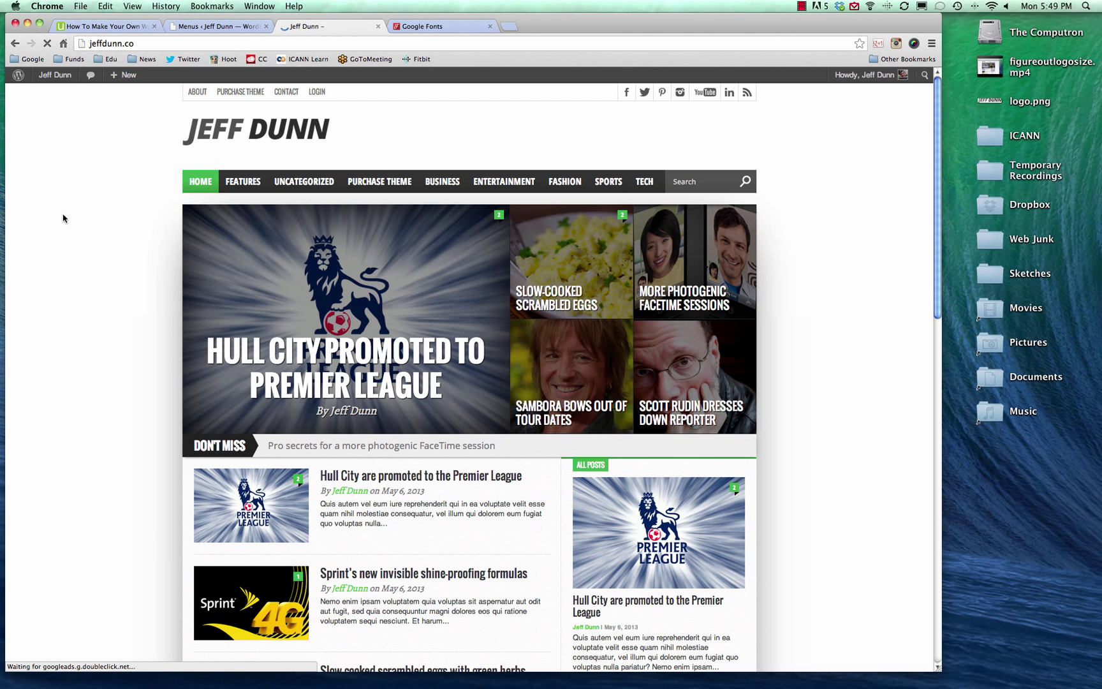
pyautogui.scroll(-5, 522, 213)
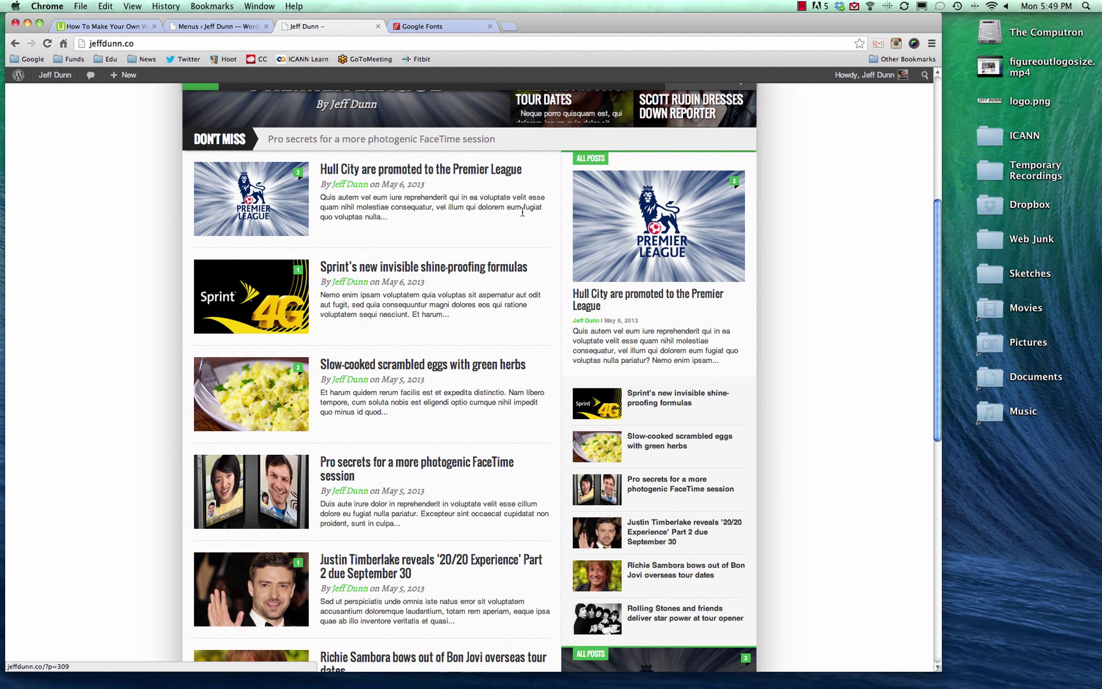
pyautogui.click(210, 27)
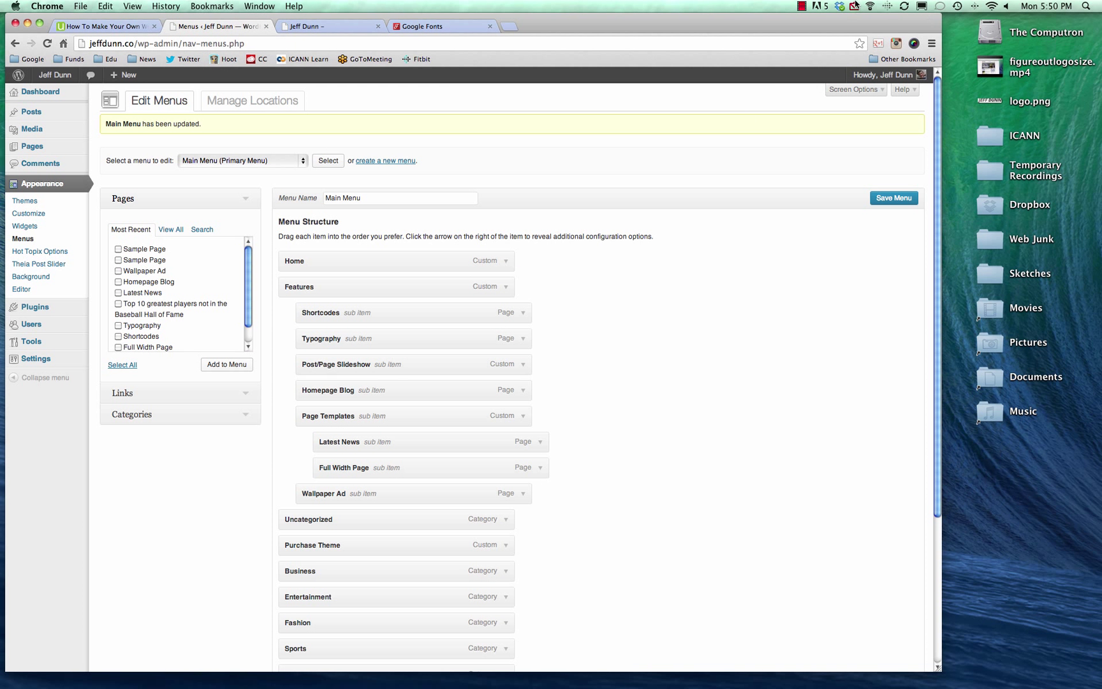